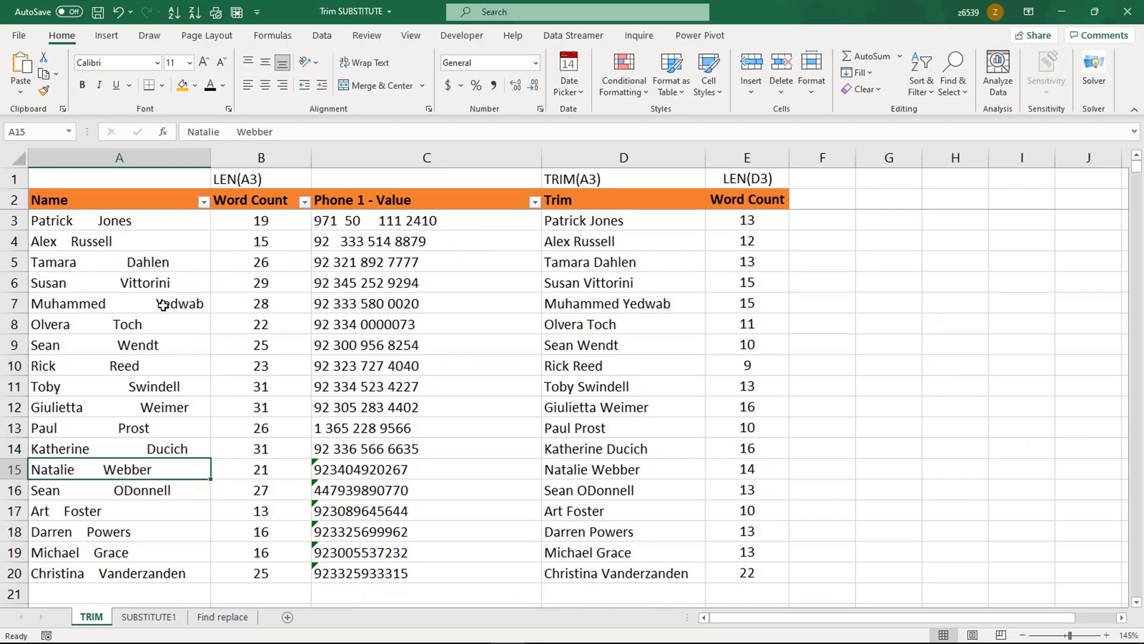
Examine the irregularly spaced names, the LEN word counts beside them, and the formula labels in row 1
click(121, 258)
click(268, 184)
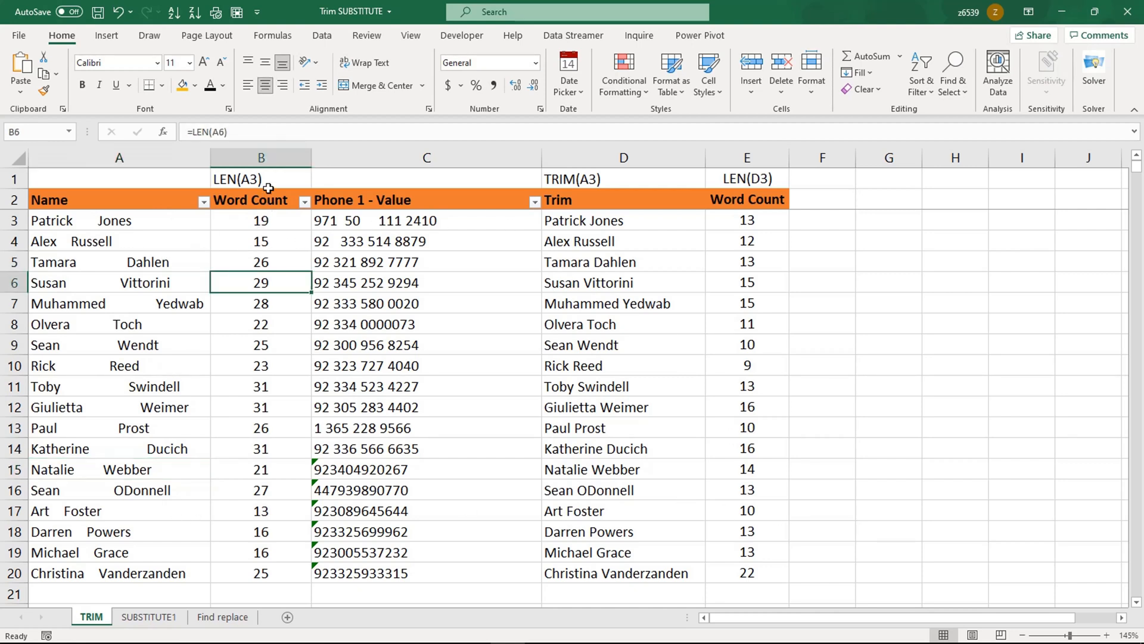
drag(269, 186, 761, 205)
click(453, 283)
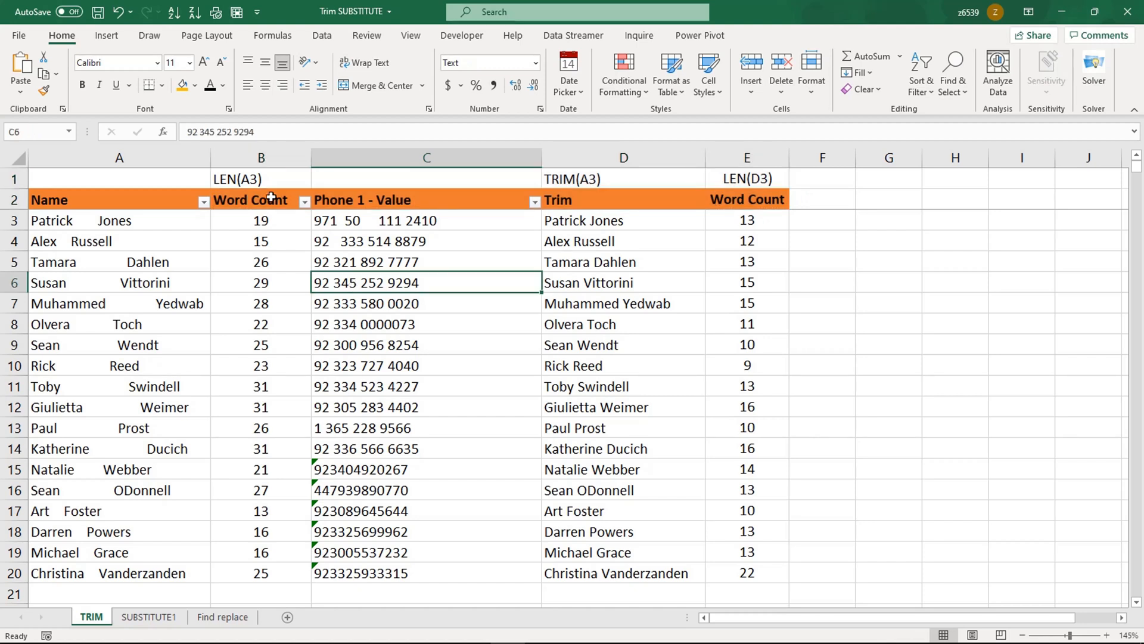
drag(258, 180, 749, 184)
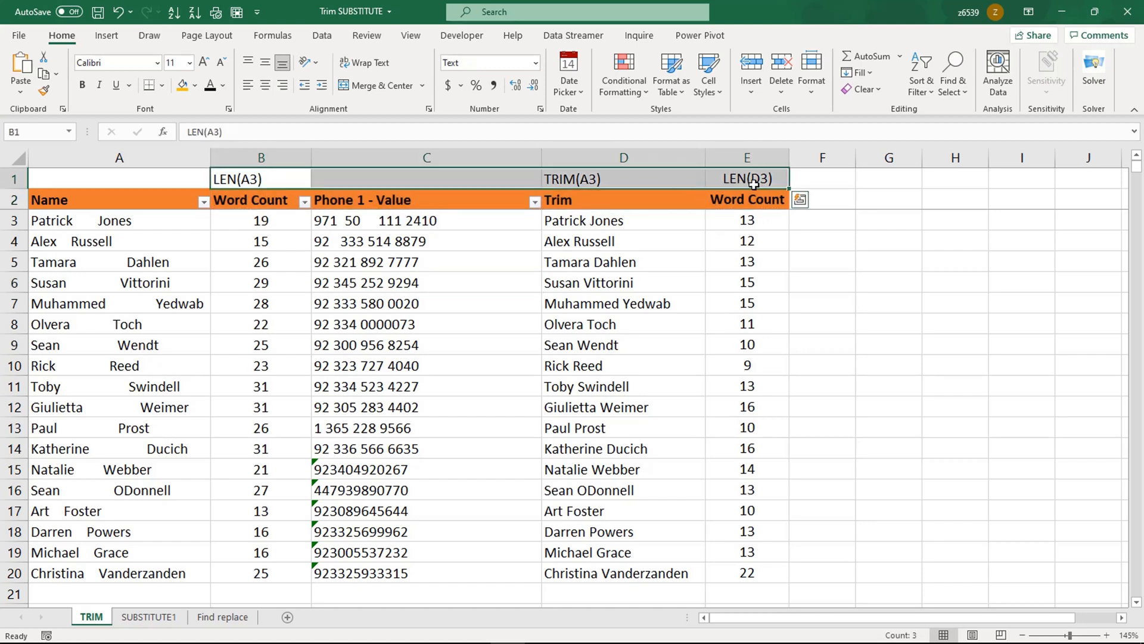
click(298, 289)
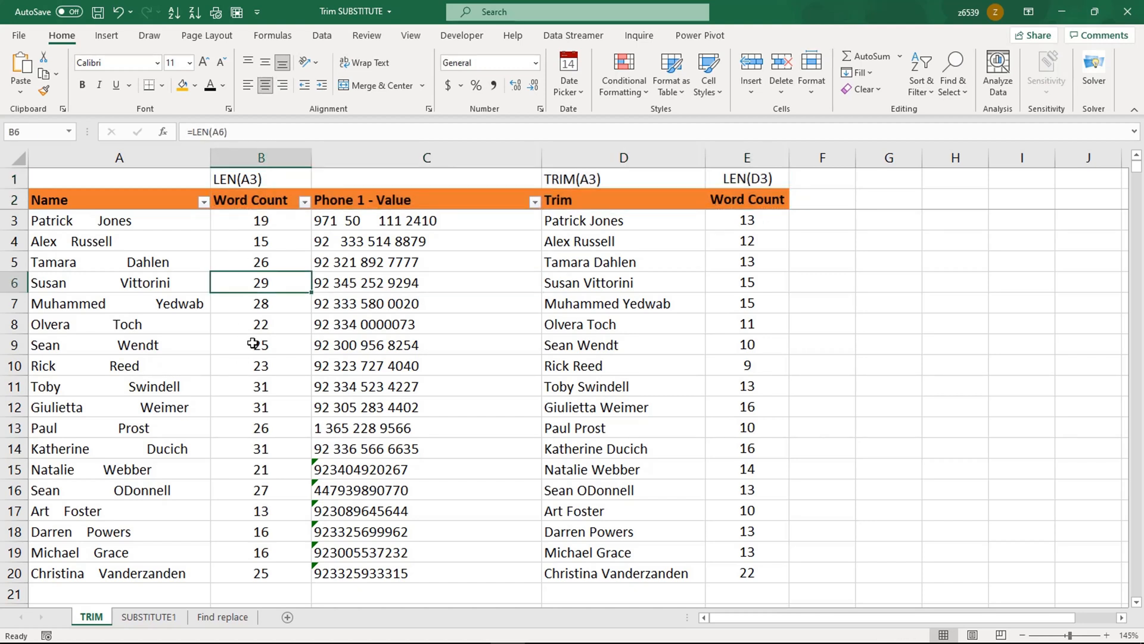
click(263, 261)
click(258, 323)
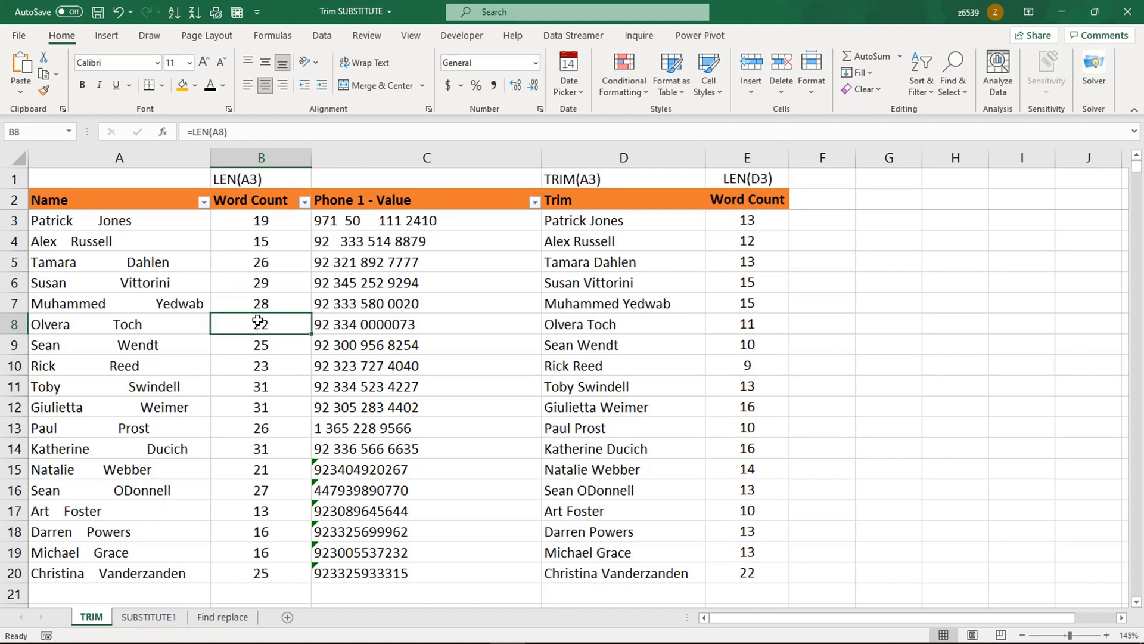
click(253, 225)
drag(129, 222, 128, 571)
click(90, 223)
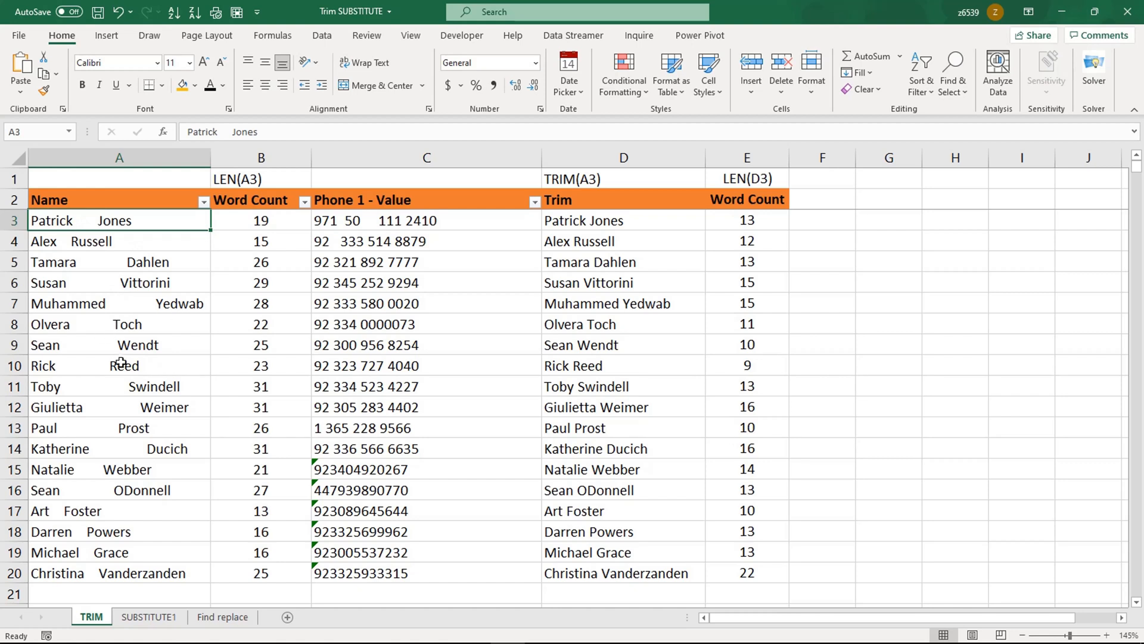
click(136, 424)
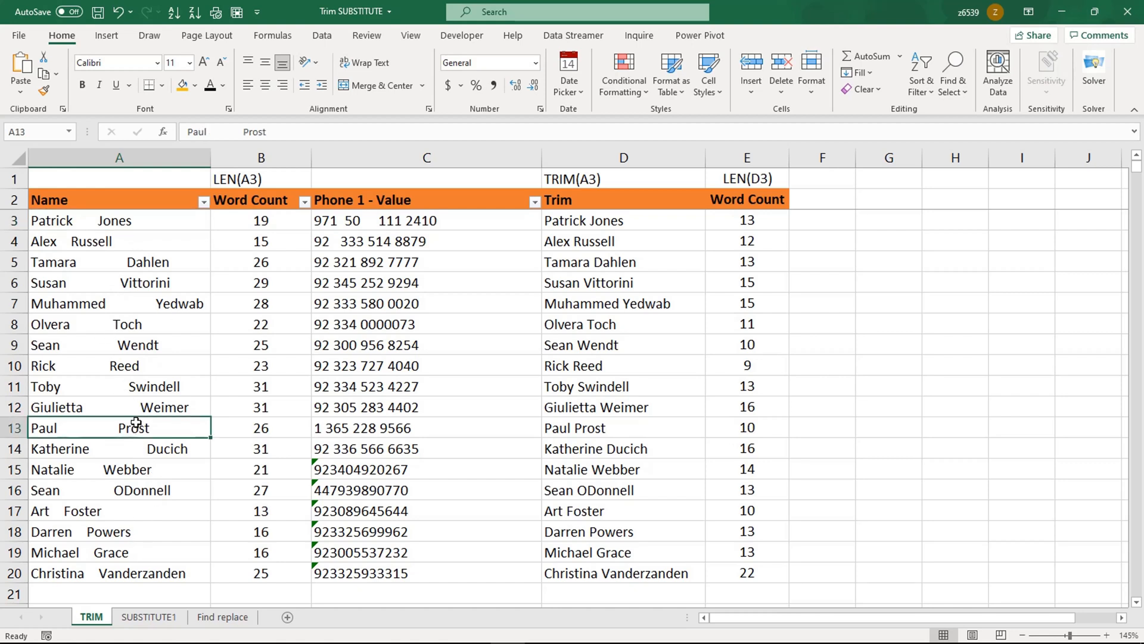
Clear B3 and re-enter the formula =LEN(A3) to count the characters in the first name
click(264, 218)
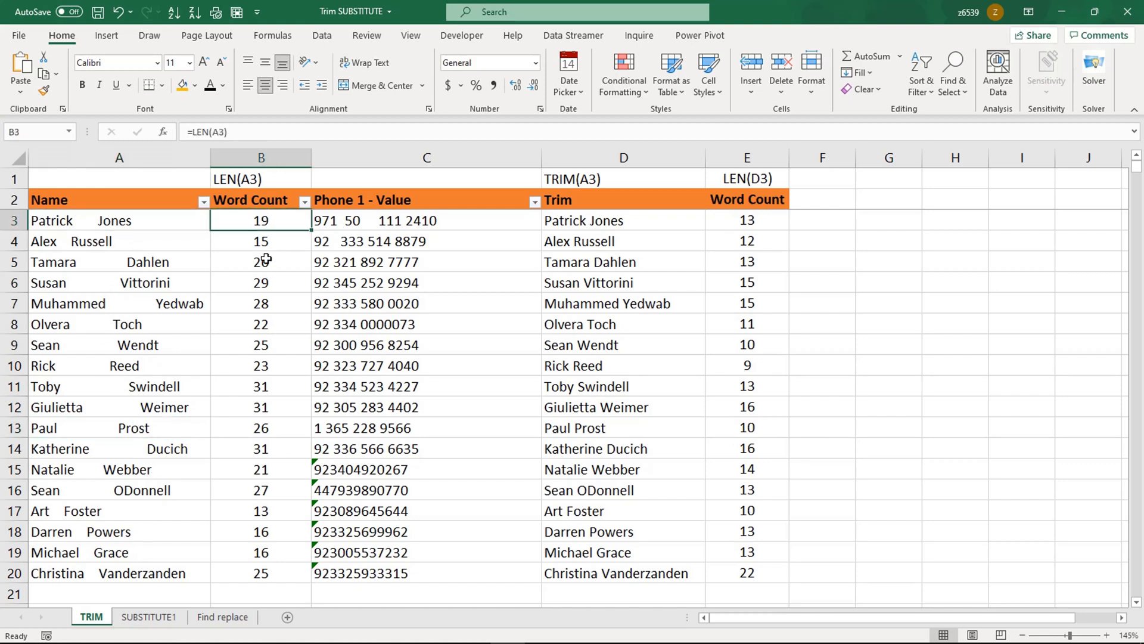
key(Delete)
text(=)
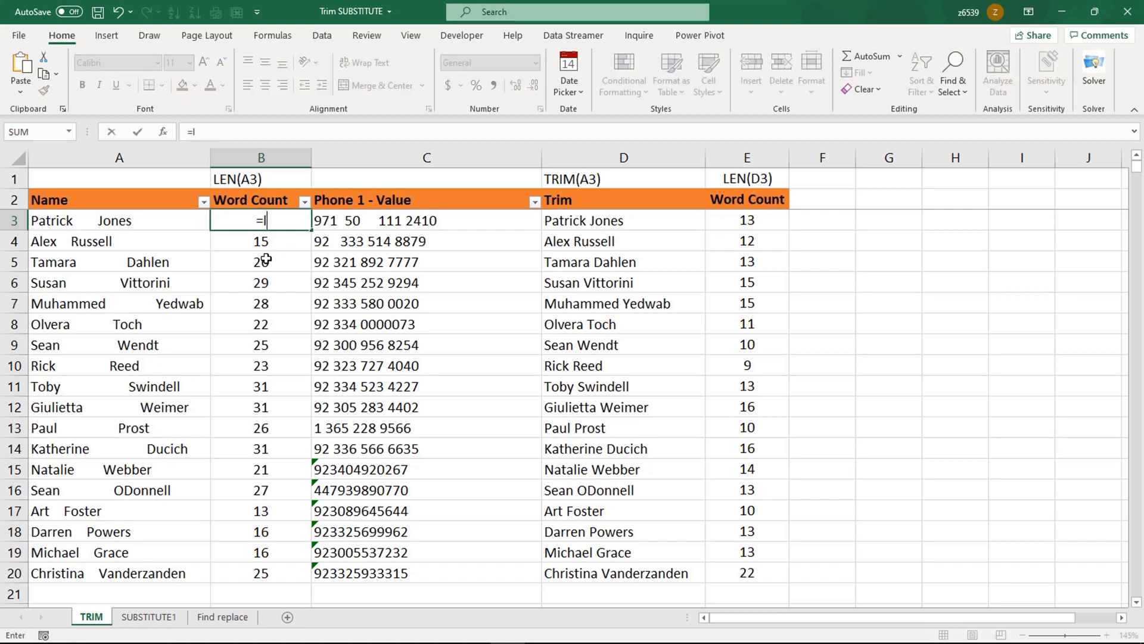
text(len)
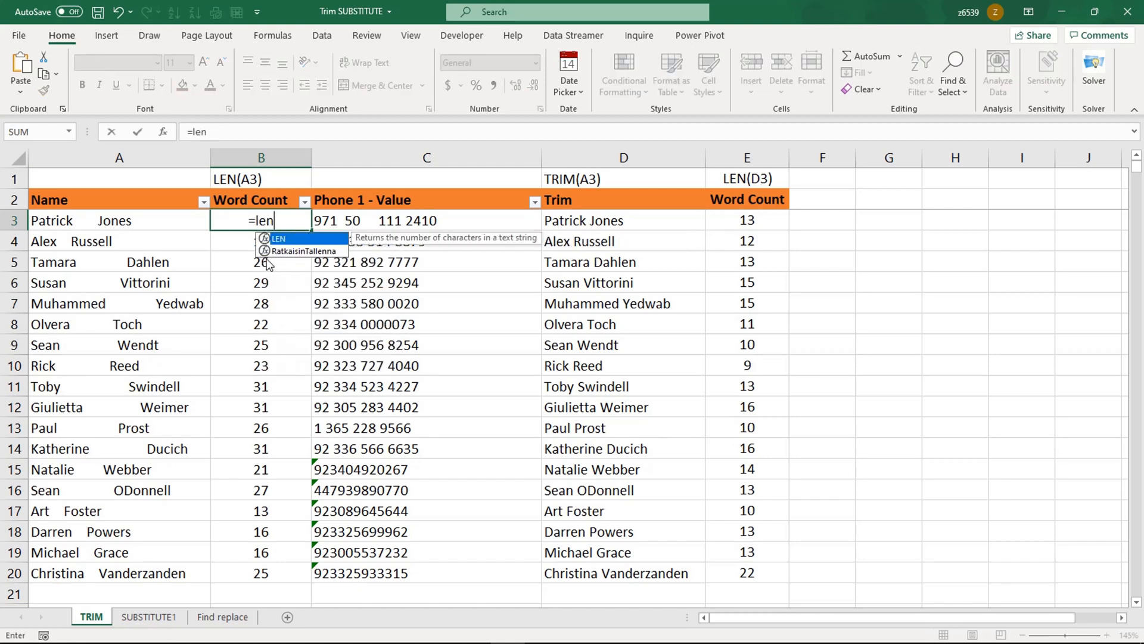
key(Tab)
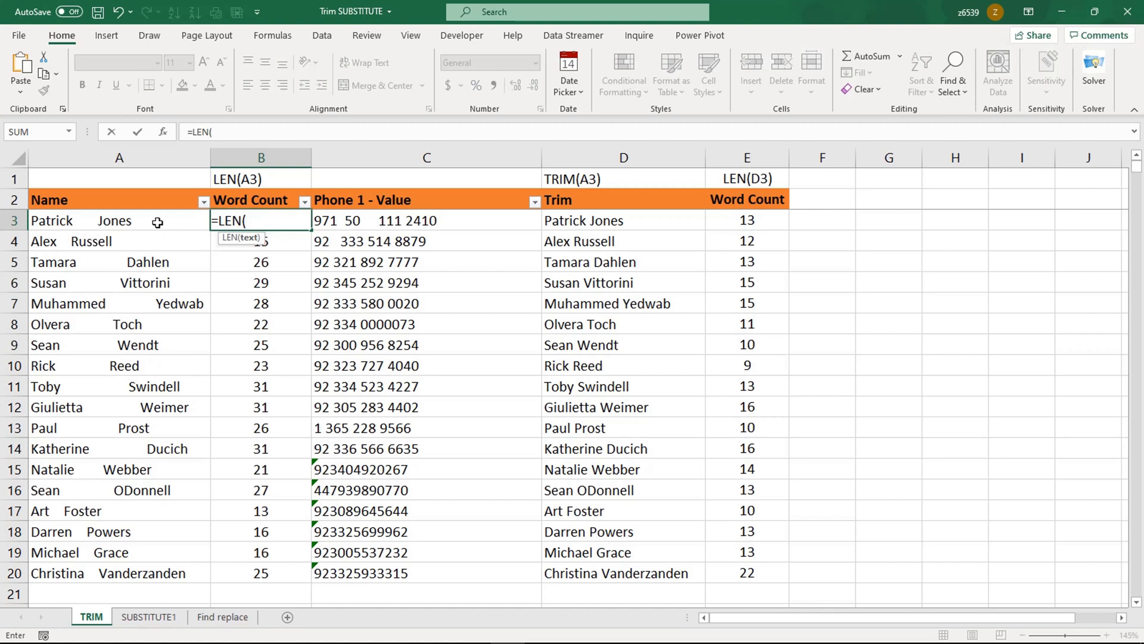
click(157, 222)
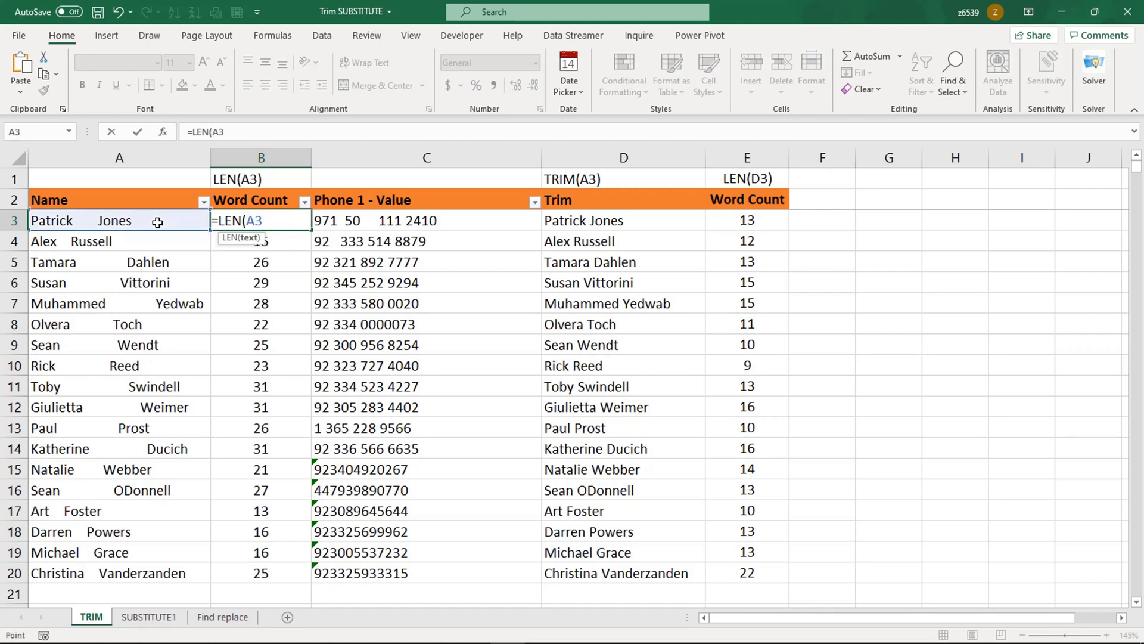
text())
key(Return)
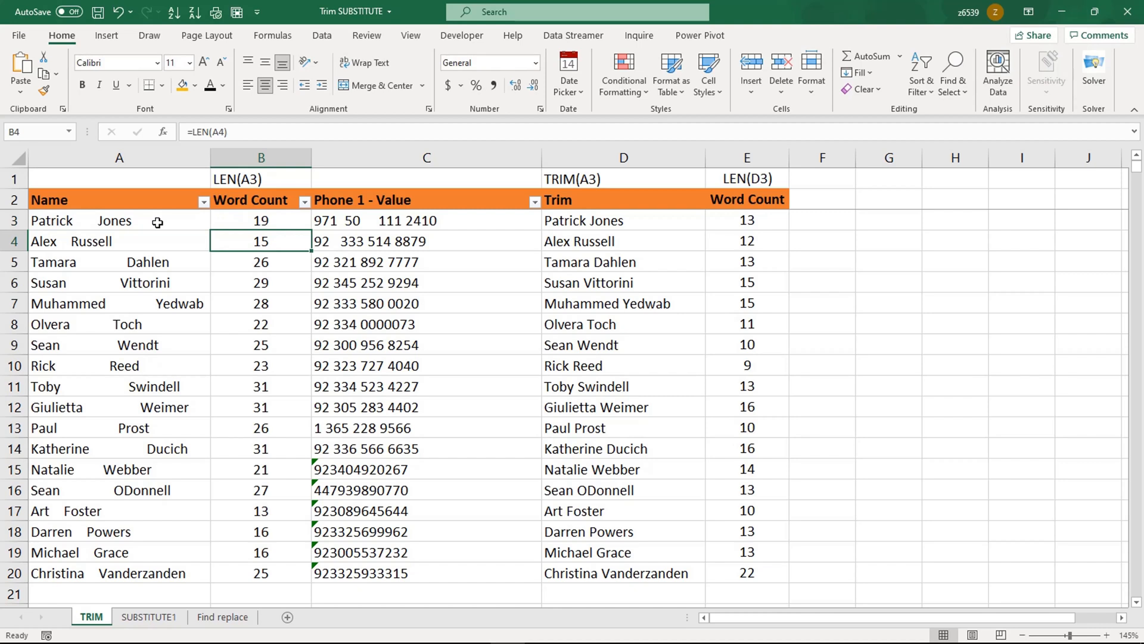
Fill the LEN formula from B3 down to B20 and check several of the copied cells
click(279, 224)
drag(310, 231, 298, 574)
click(290, 450)
click(267, 222)
click(273, 243)
click(274, 265)
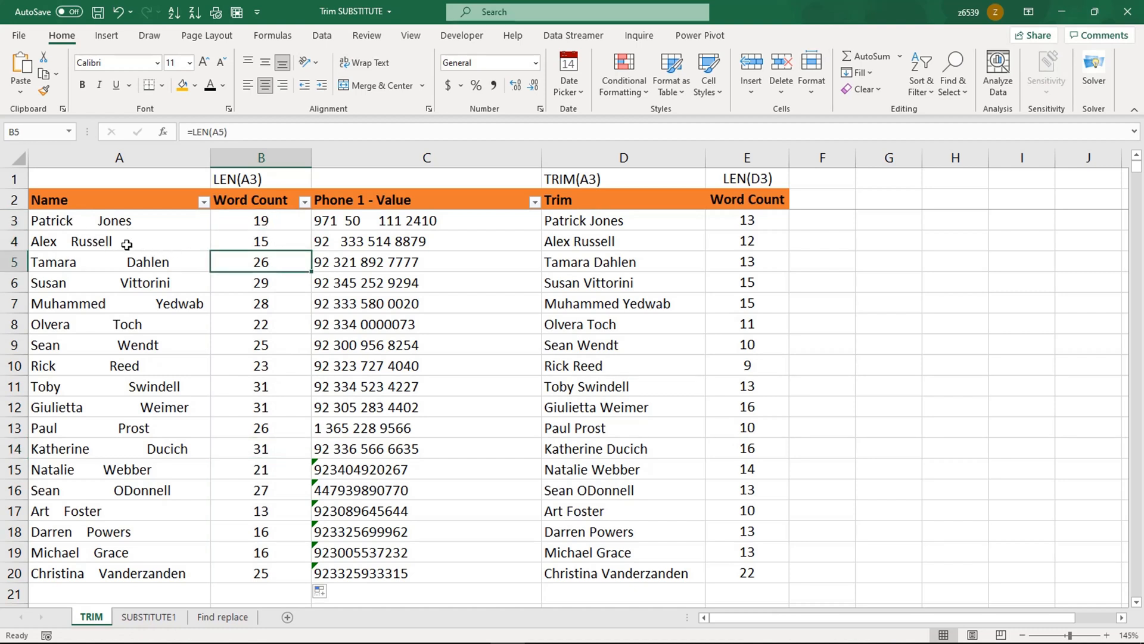
Compare the original word counts in column B with the trimmed names and their word counts in columns D and E
click(251, 216)
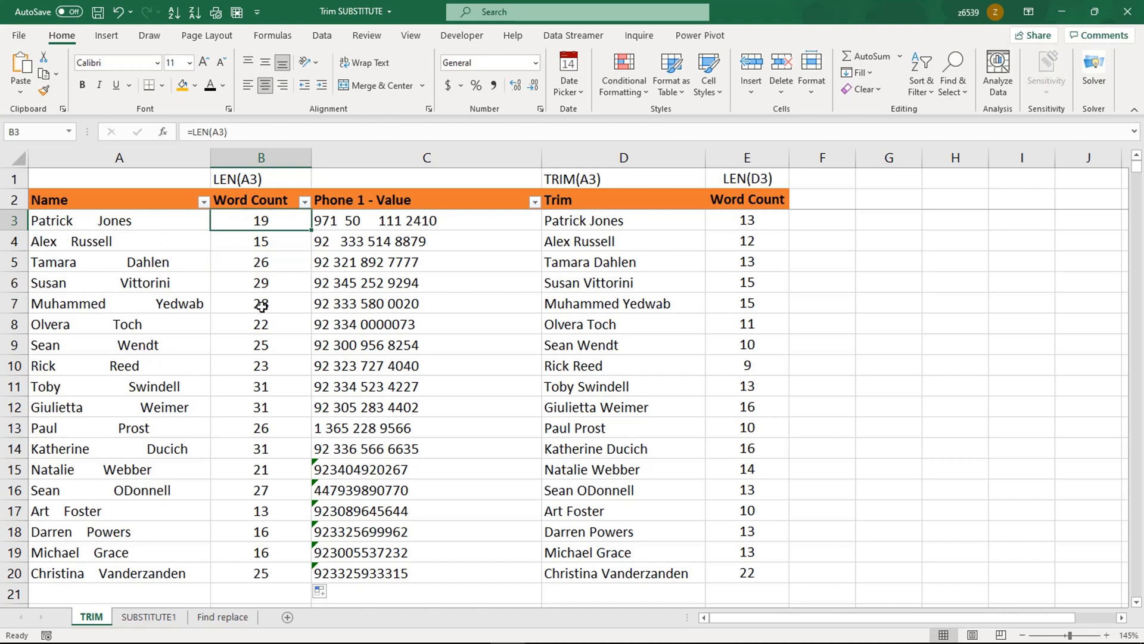
click(581, 223)
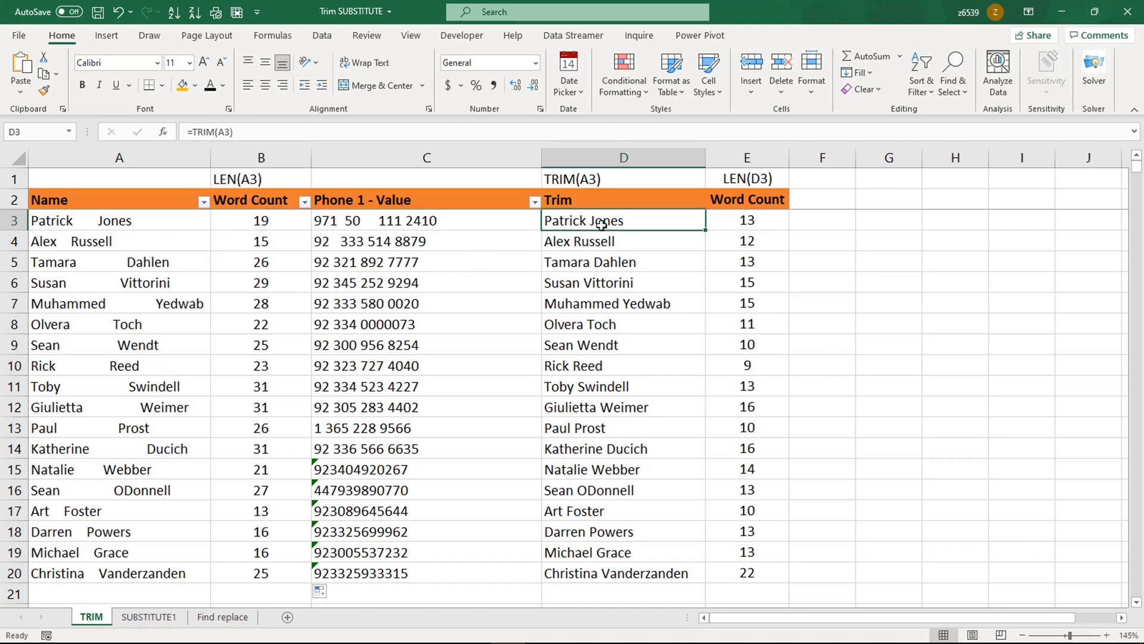
click(738, 225)
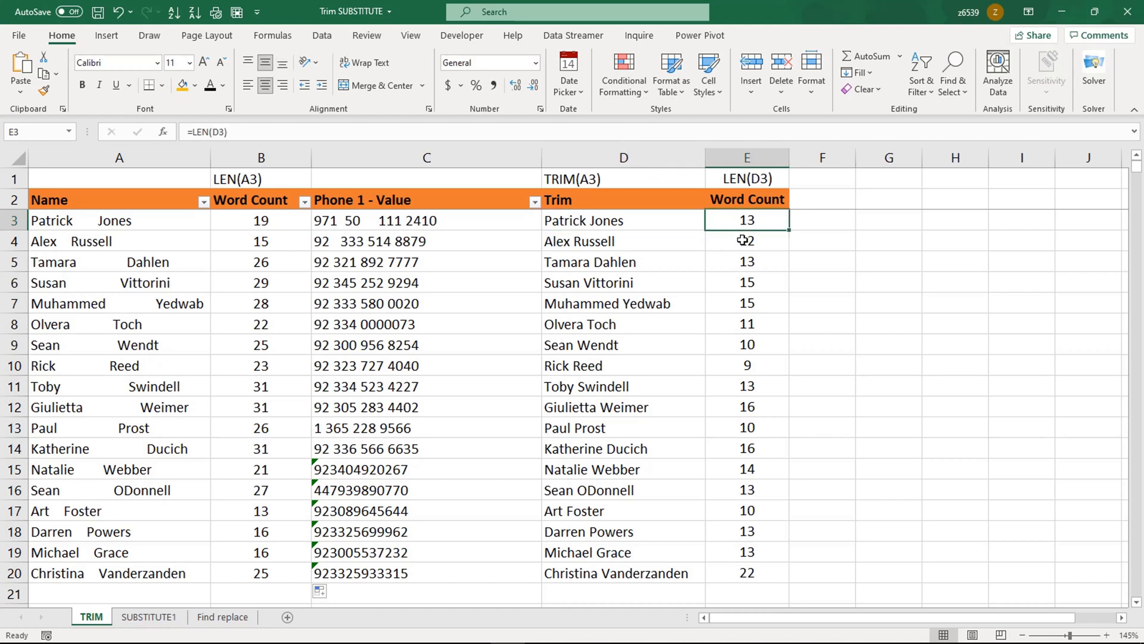
key(Down)
key(Down)
click(739, 223)
click(632, 228)
click(263, 221)
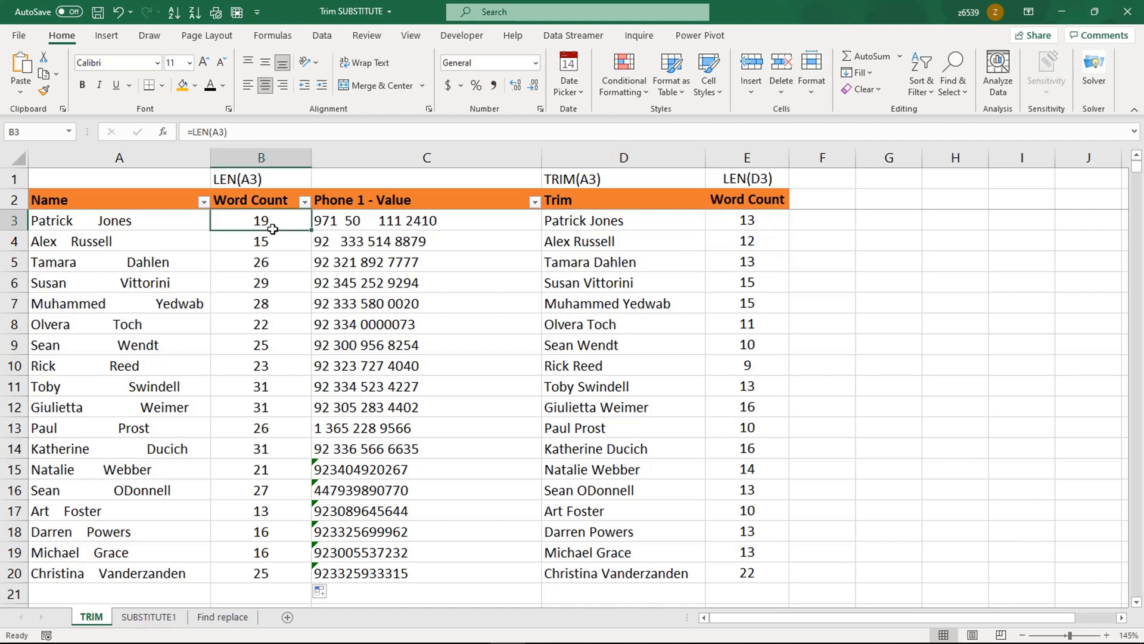
click(765, 226)
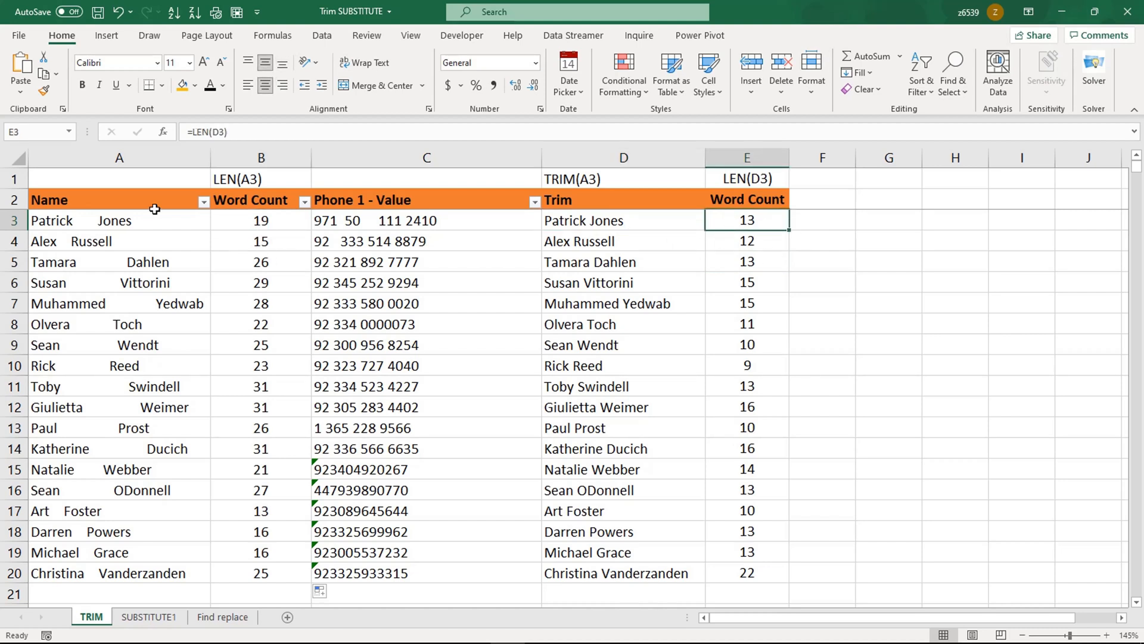
Enter the formula =B3-E3 in F3 to calculate the difference between the two word counts
click(815, 224)
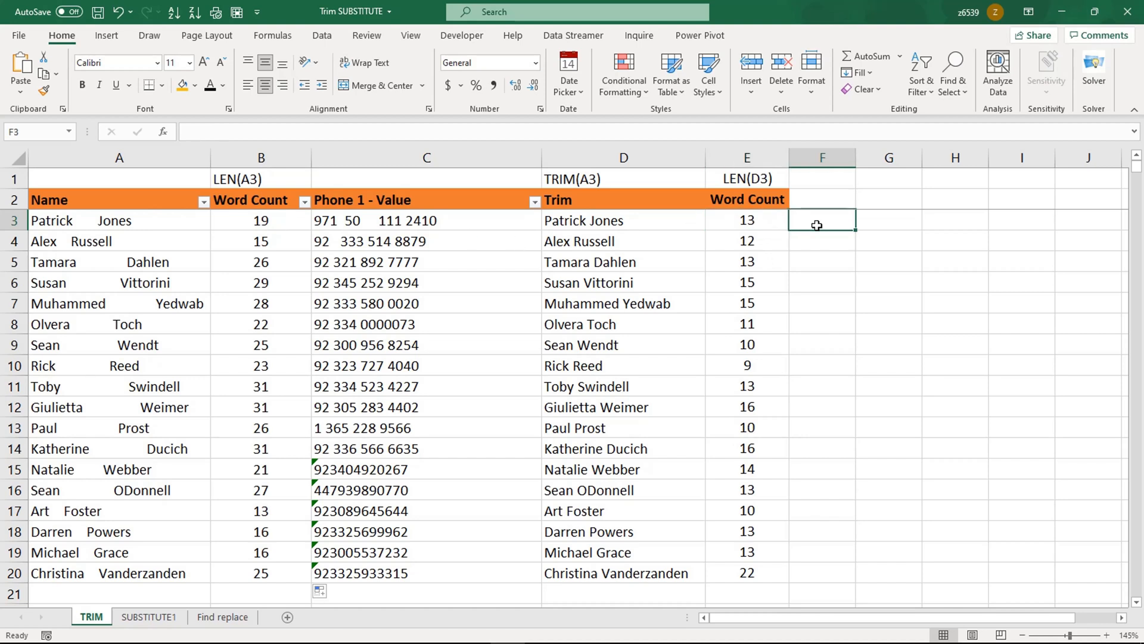
text(=)
click(242, 225)
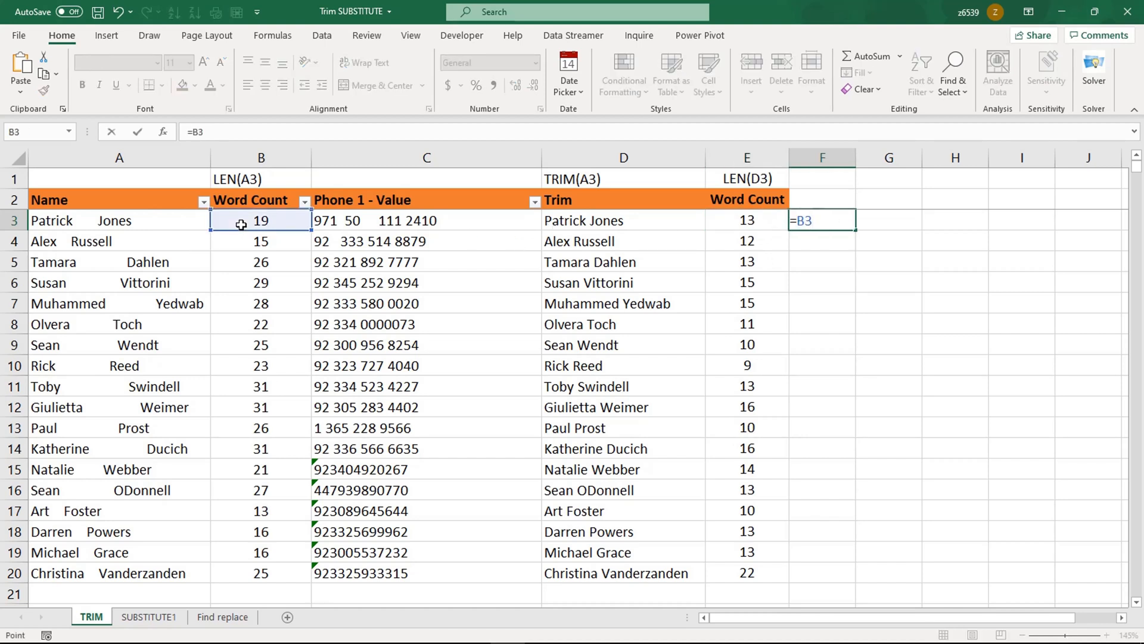
text(-)
click(739, 224)
key(Return)
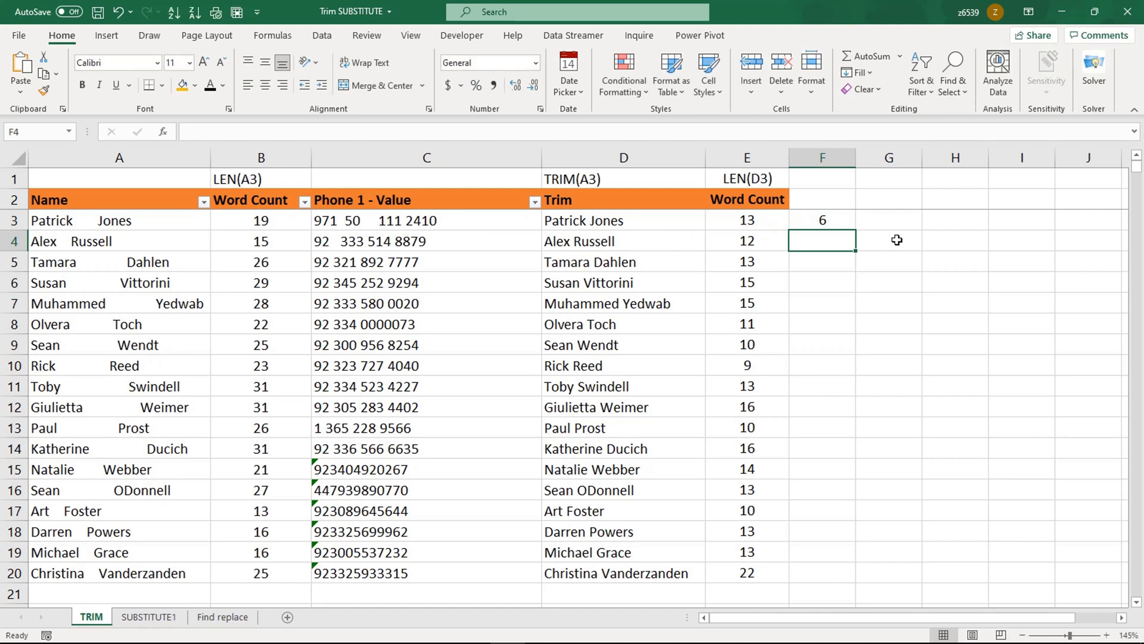
Fill the word count difference formula from F3 down to F20
click(836, 221)
double_click(856, 230)
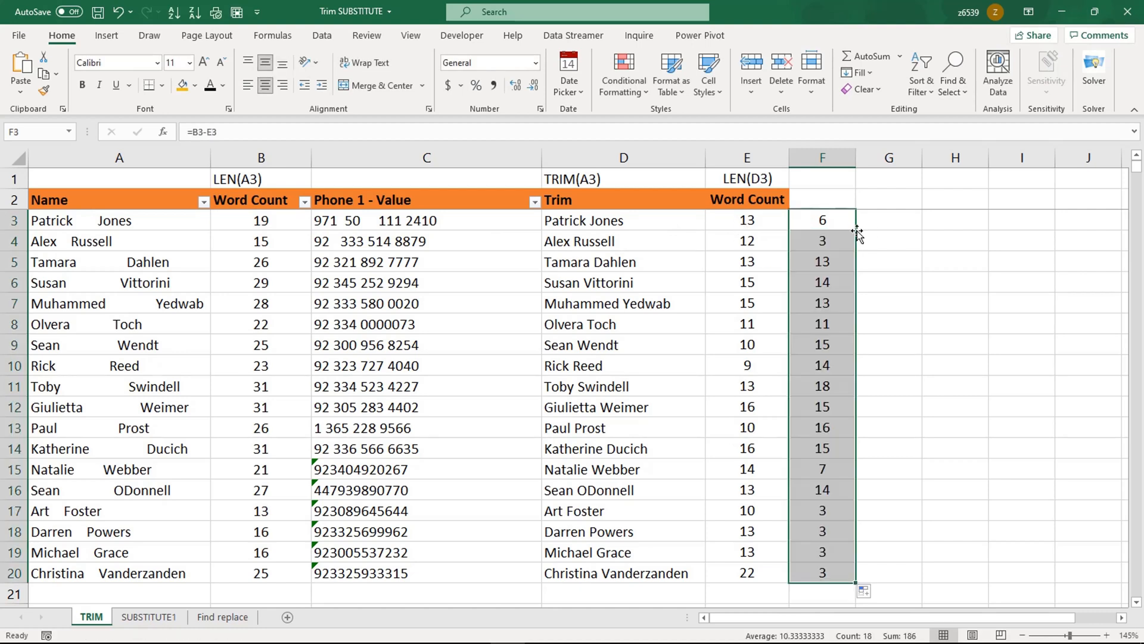
click(832, 301)
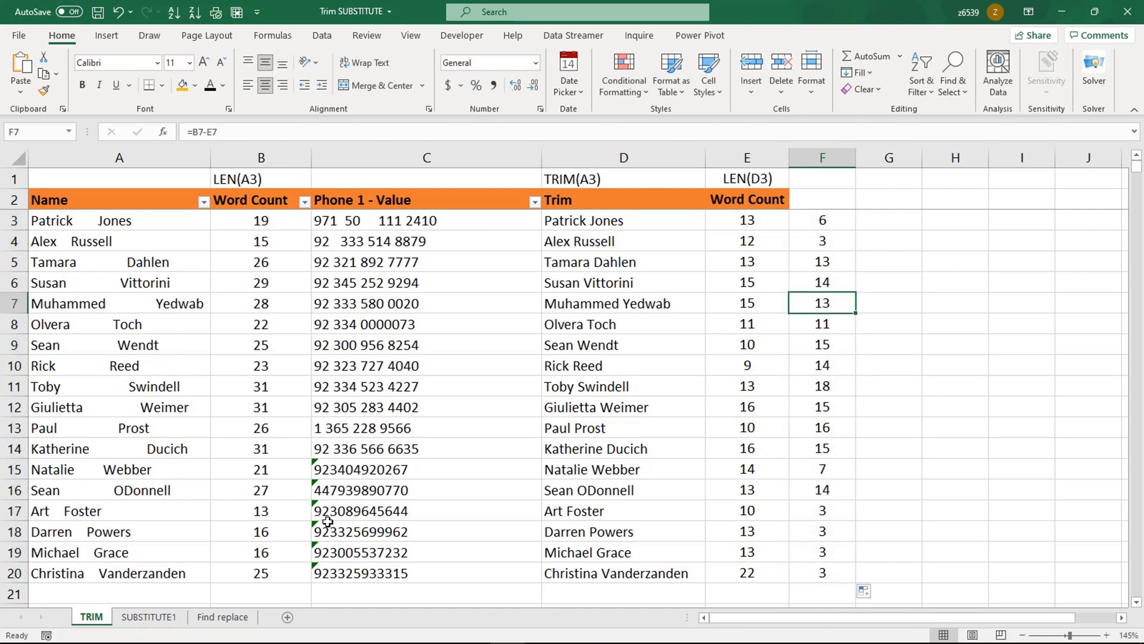
Clear the existing TRIM formulas from D3:D20
drag(604, 230, 595, 581)
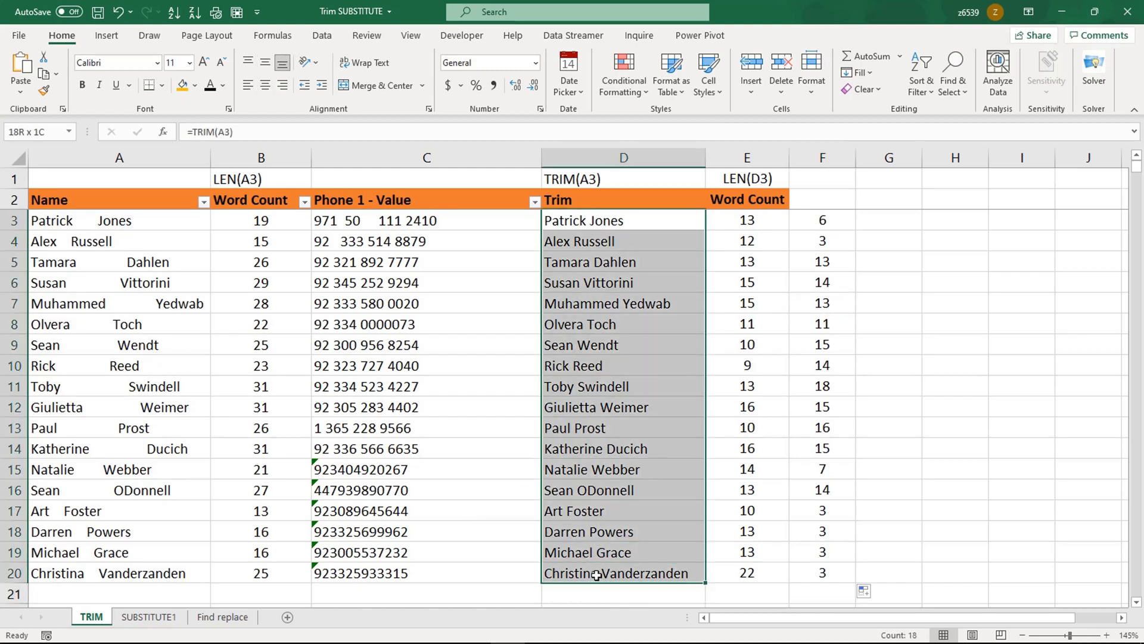
key(Delete)
click(589, 330)
Enter the formula =TRIM(A3) in D3 to remove the extra spaces from the first name
click(574, 223)
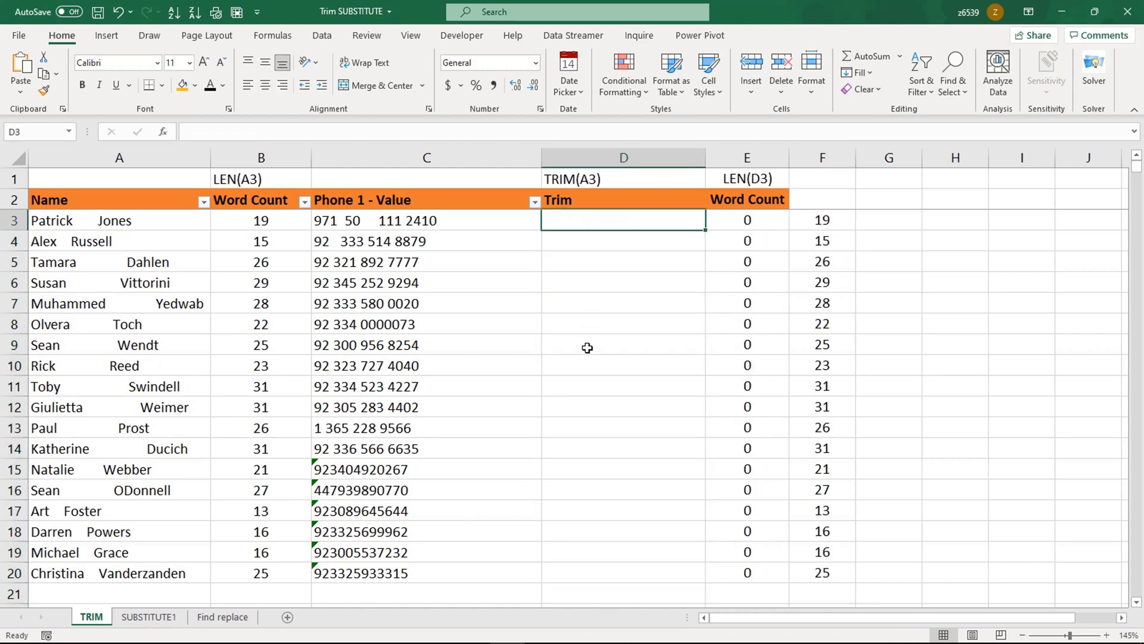
text(=trim)
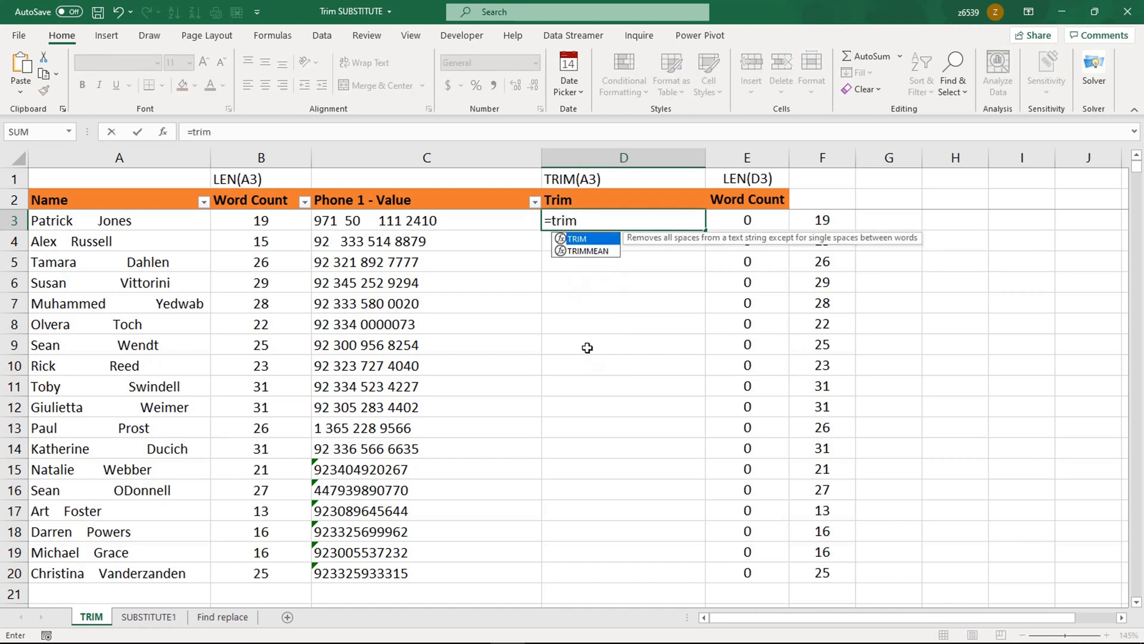
key(Tab)
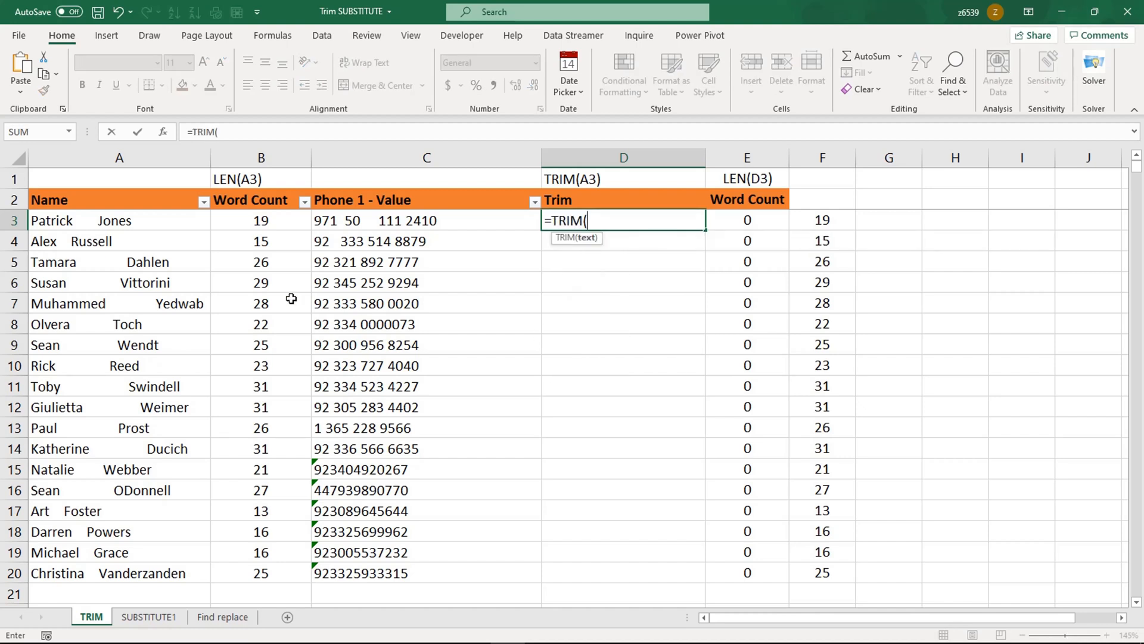
click(165, 221)
key(Return)
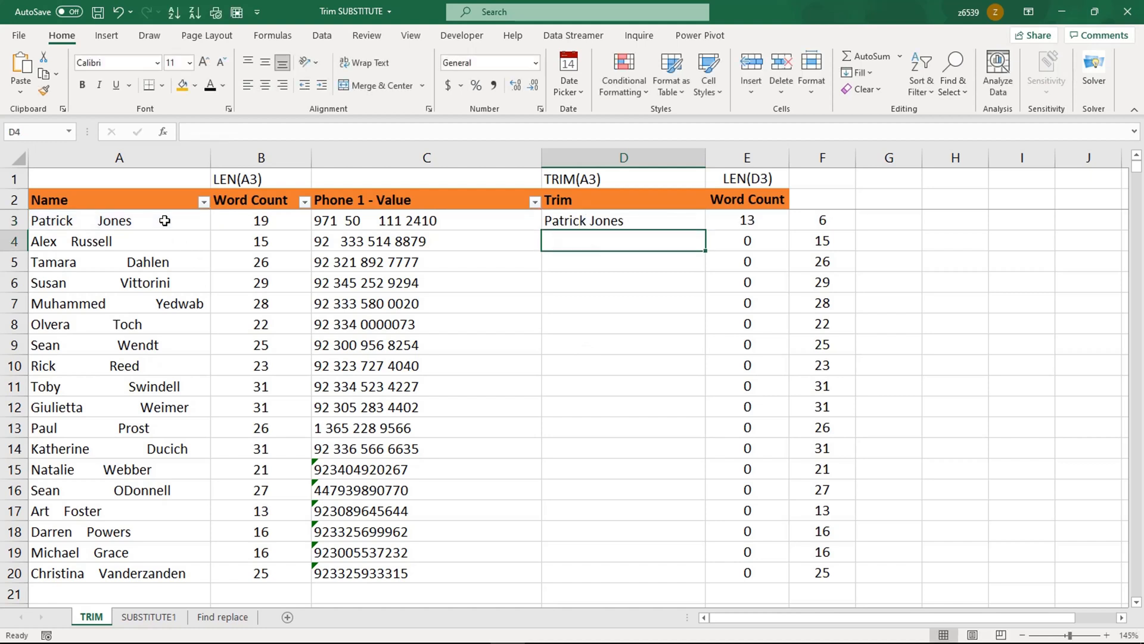
Fill the TRIM formula from D3 down to D20 and check several of the trimmed names
click(654, 215)
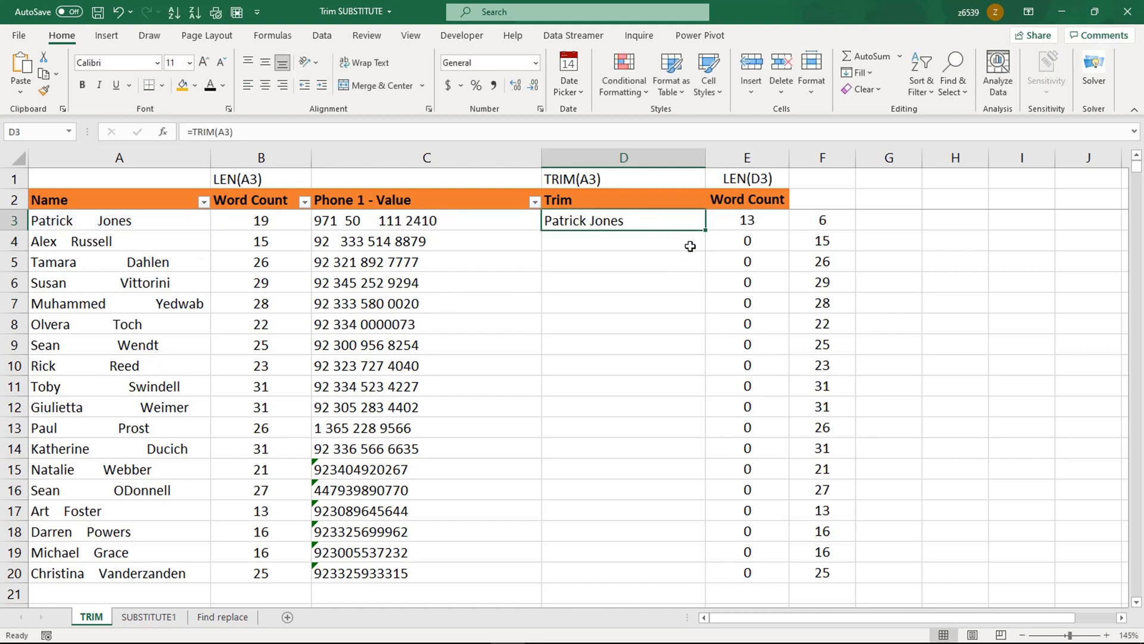
double_click(706, 230)
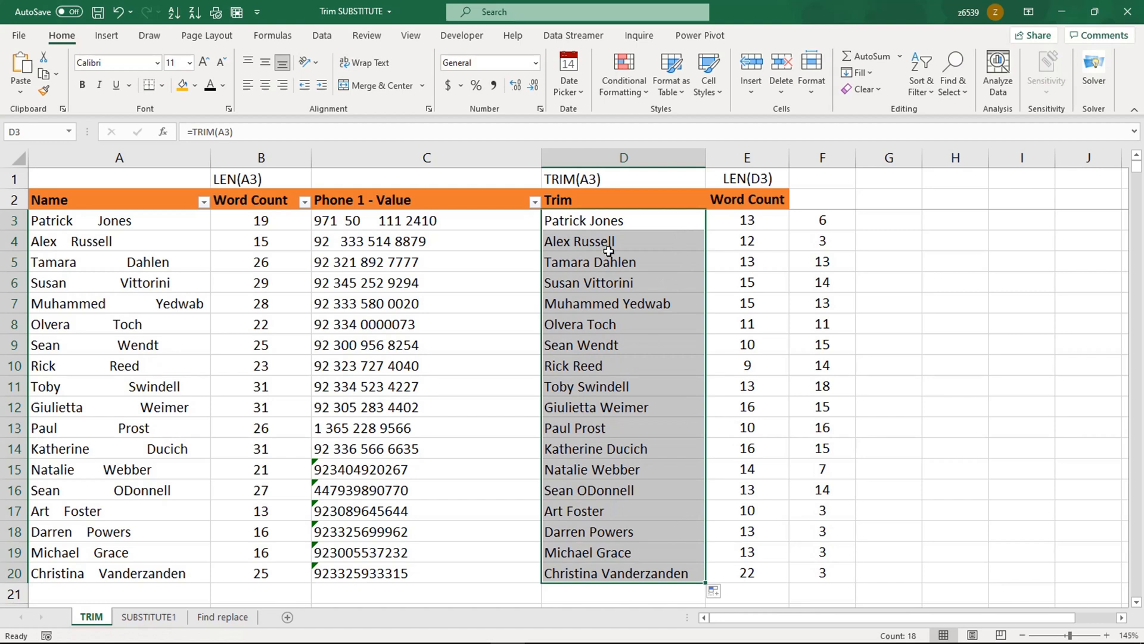
click(635, 324)
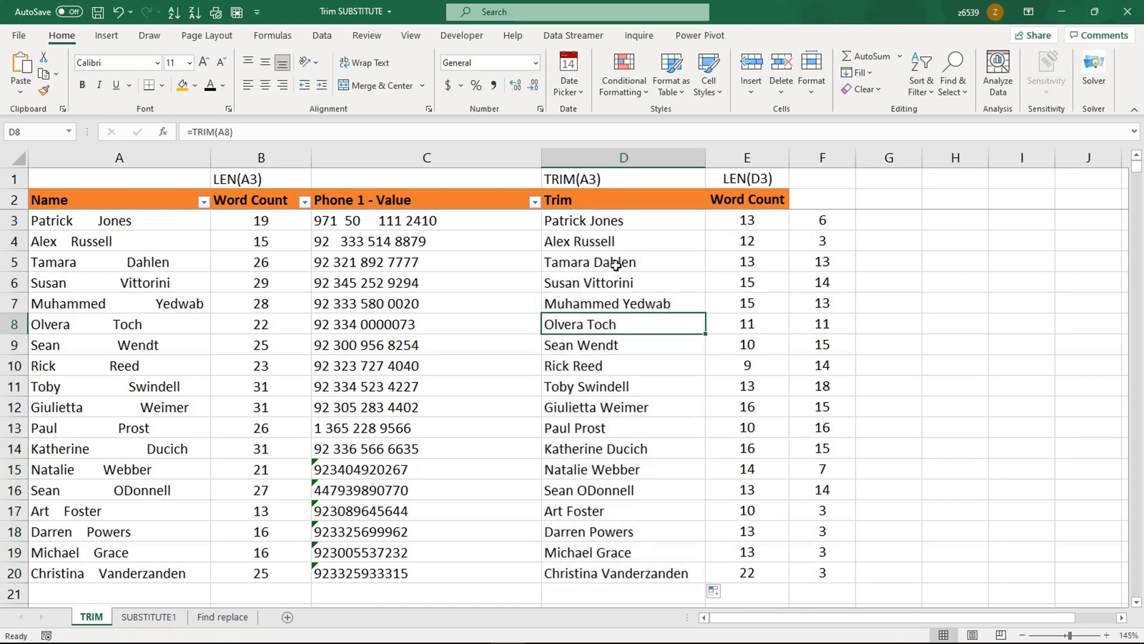
click(609, 242)
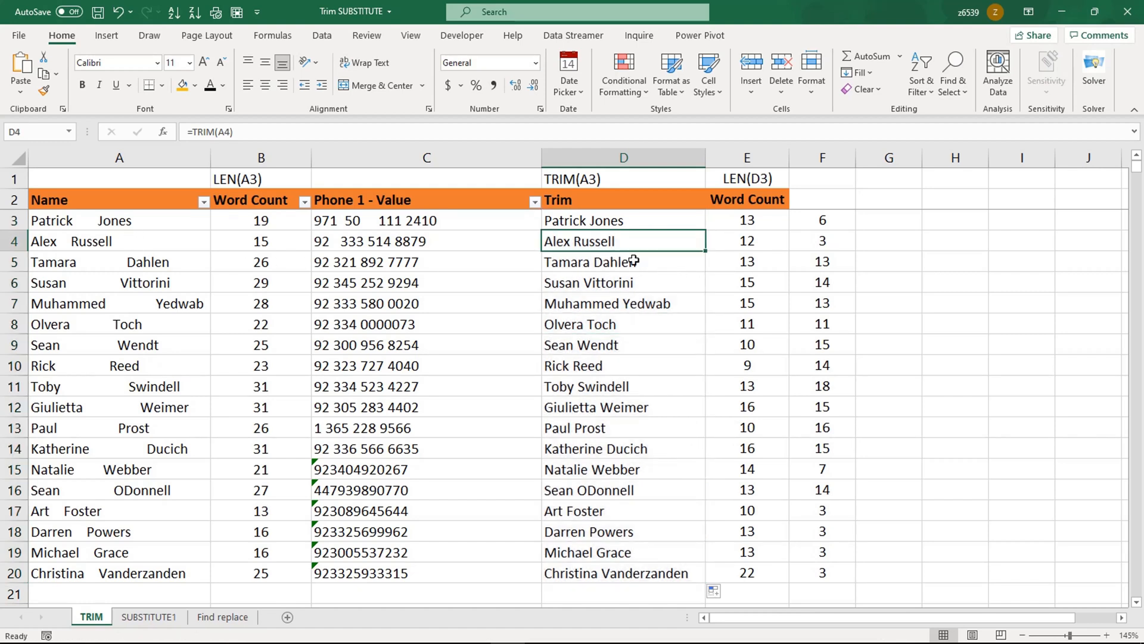
click(627, 284)
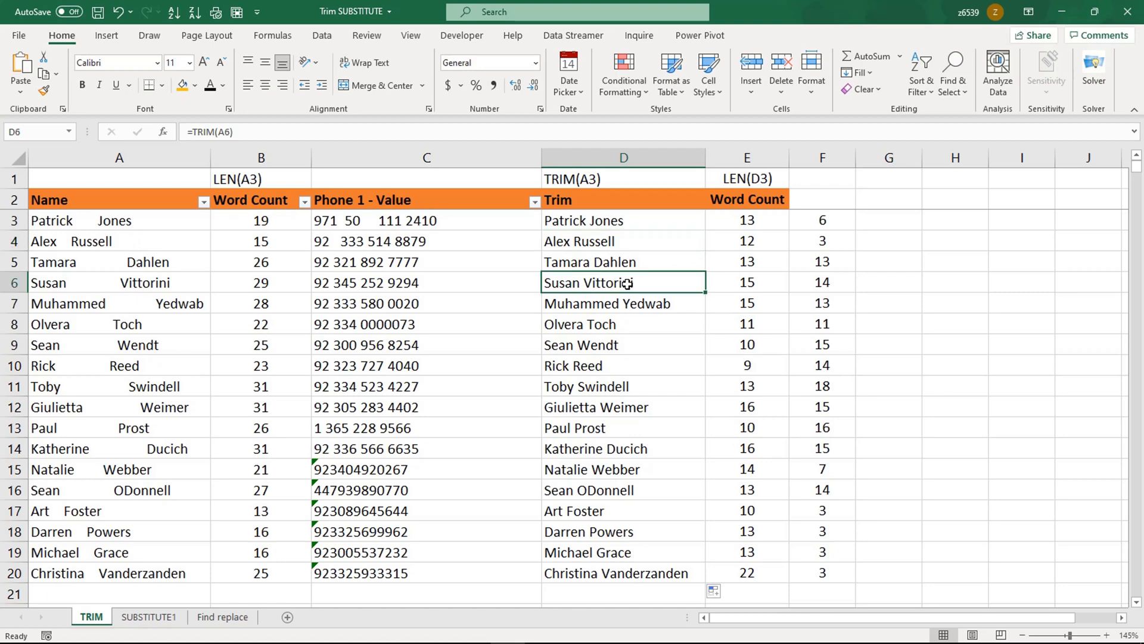
Switch to the SUBSTITUTE1 worksheet and select cell A11 in the Name column
click(144, 617)
click(163, 388)
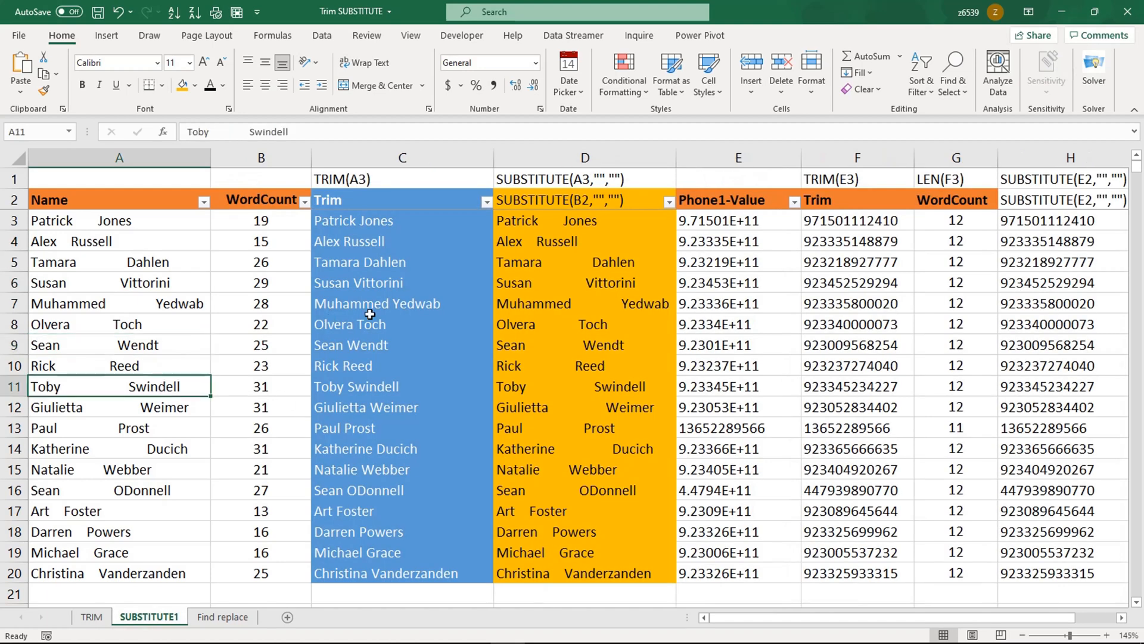
Inspect the TRIM and SUBSTITUTE formula notes in C1 and D1 and the existing TRIM formulas in C7 and F3
click(388, 181)
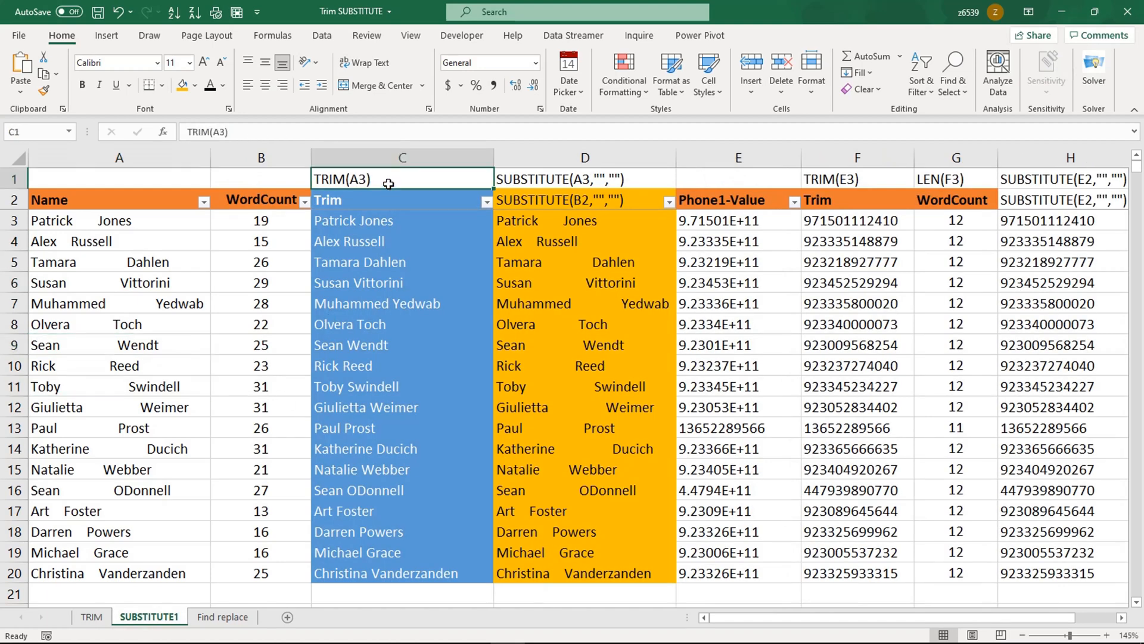
click(537, 184)
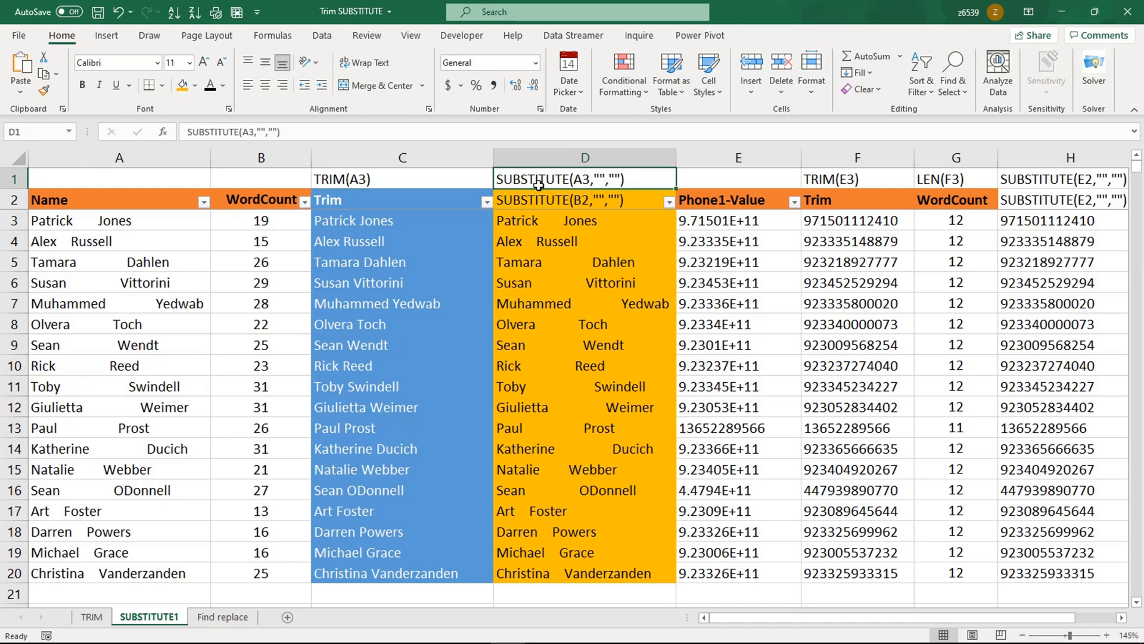
click(406, 296)
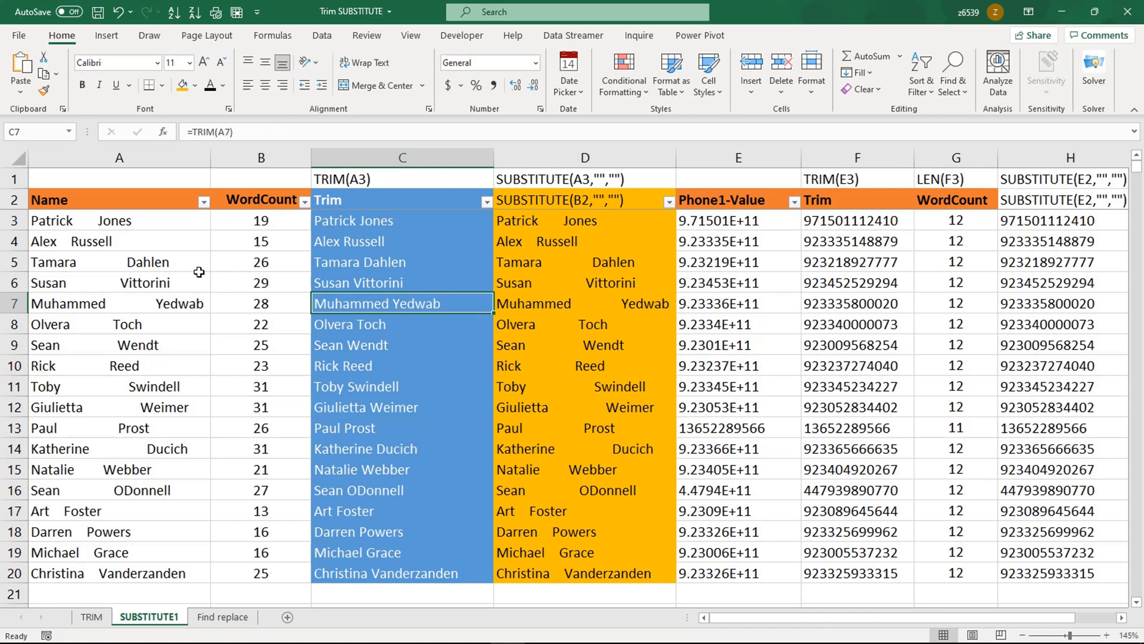
click(850, 220)
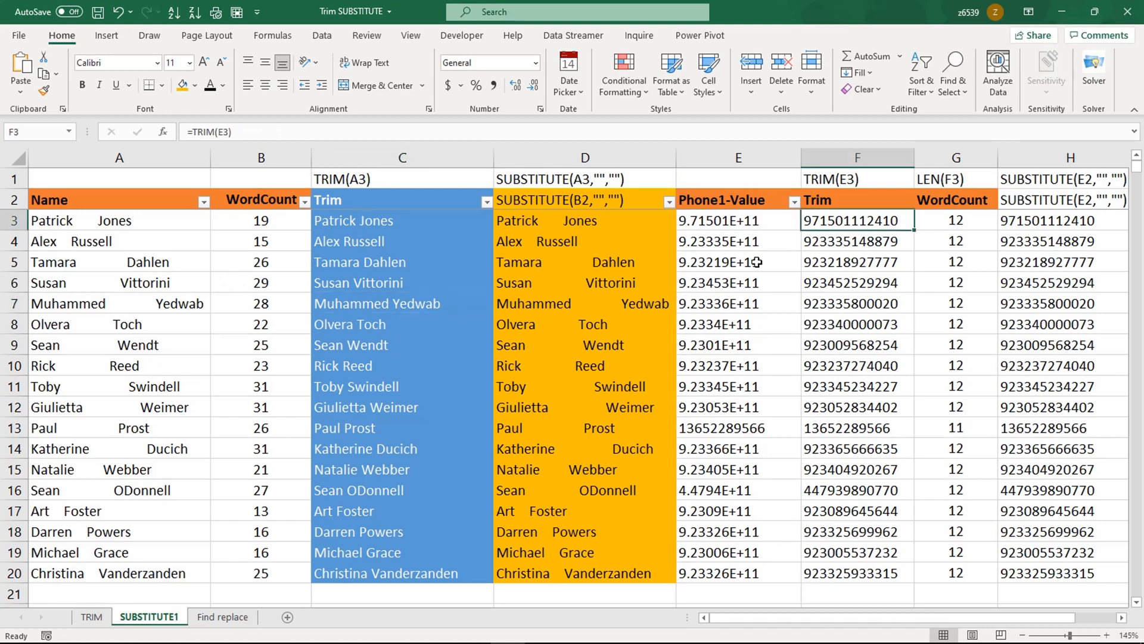
Narrow the Phone1-Value column slightly and apply the General number format to E3:E20
drag(797, 160, 789, 160)
drag(739, 228, 723, 574)
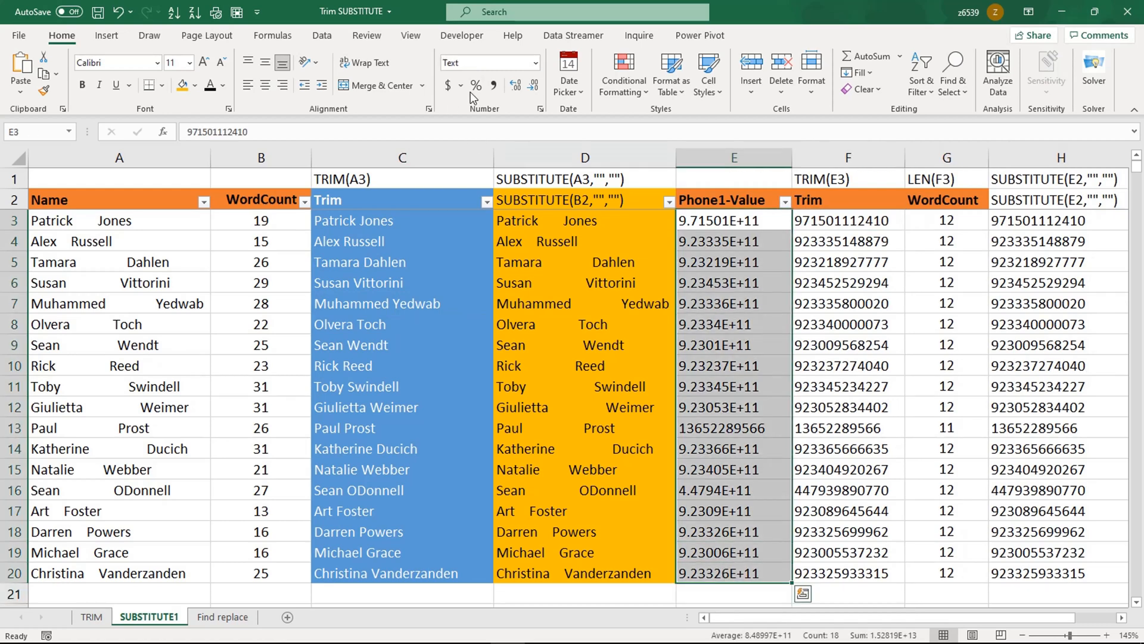
click(536, 63)
click(527, 84)
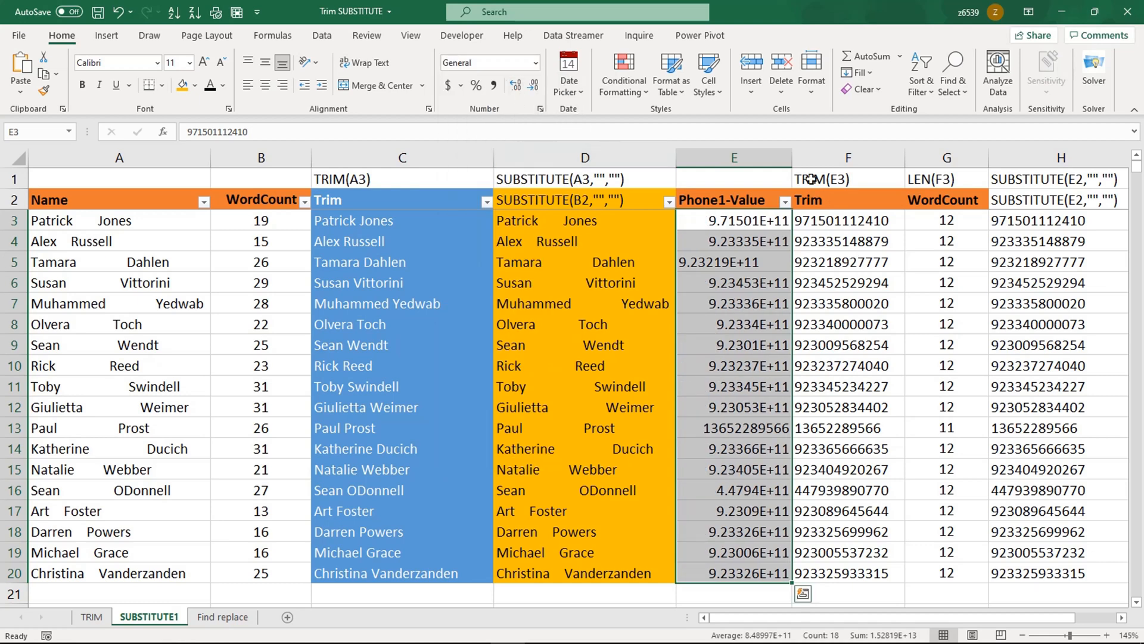
Inspect several phone values in column E and compare them with the TRIM formula in F3 and the SUBSTITUTE formula in H3
click(742, 223)
double_click(742, 223)
click(731, 261)
click(722, 225)
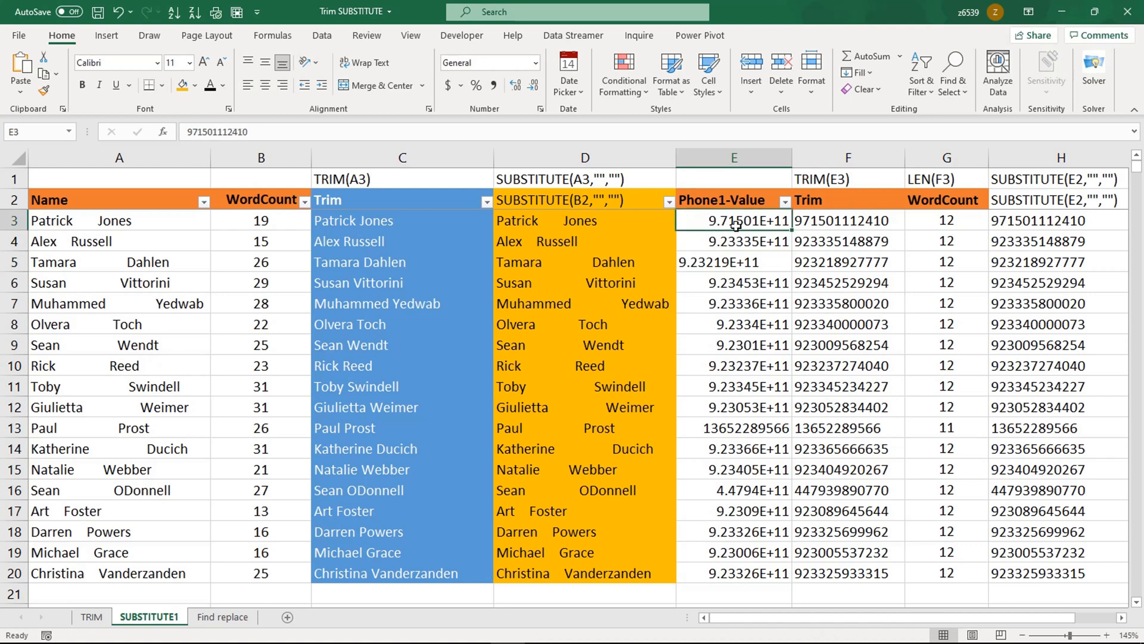
click(822, 222)
click(1060, 218)
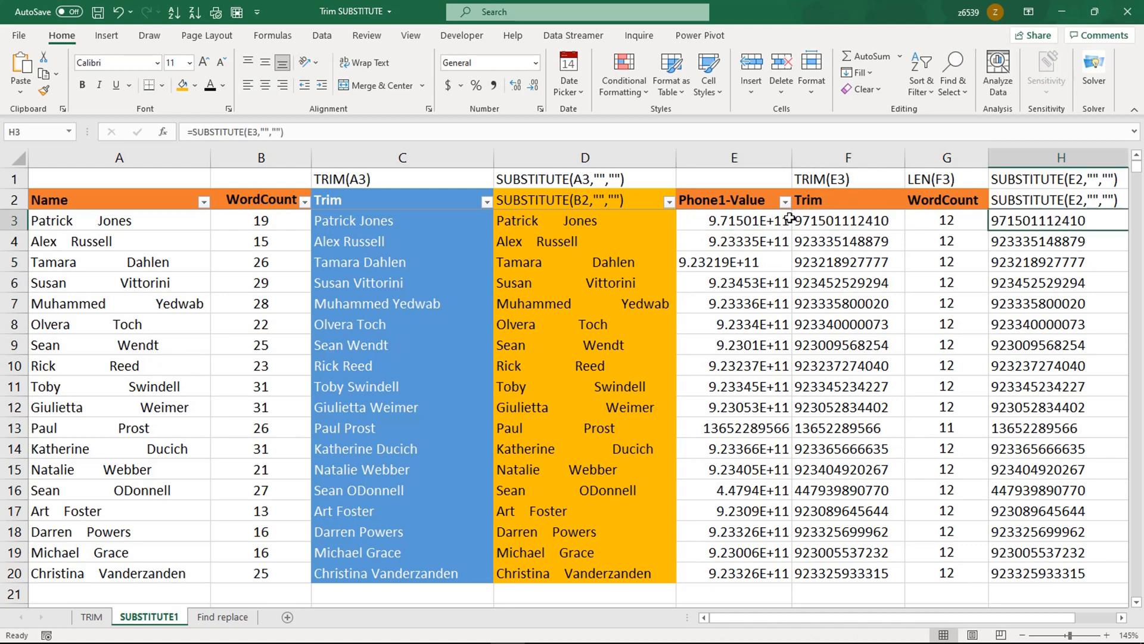
click(758, 225)
click(746, 275)
click(762, 388)
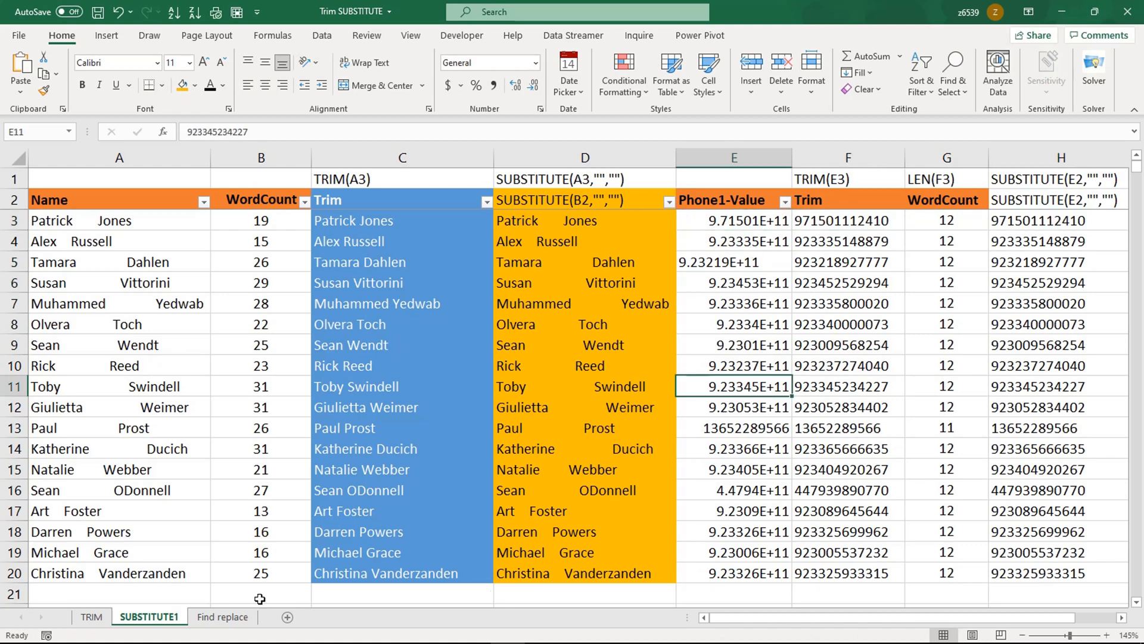
Copy the spaced phone numbers C3:C20 from the TRIM worksheet into E3:E20 of the SUBSTITUTE1 worksheet
click(91, 617)
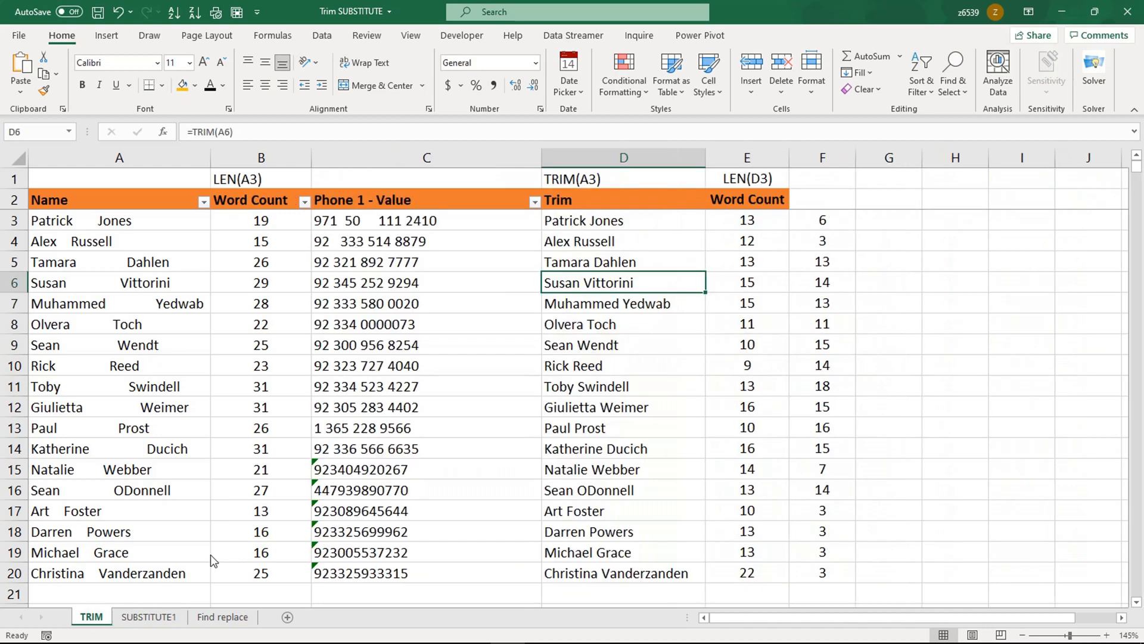
click(404, 222)
drag(404, 222, 424, 574)
key(ctrl+c)
click(149, 617)
click(728, 224)
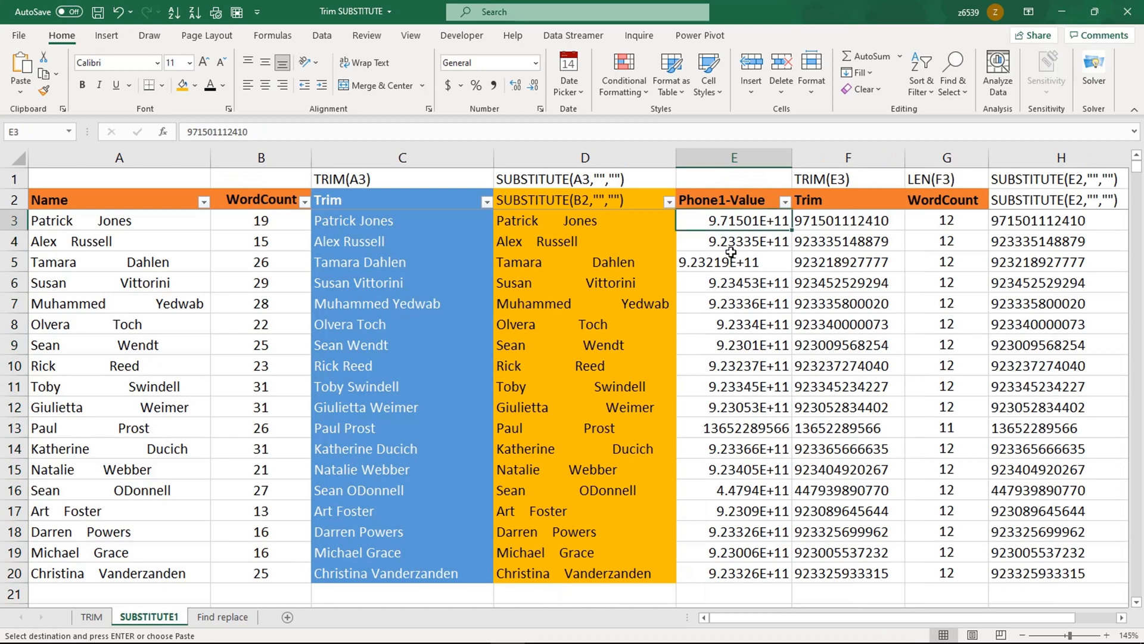
key(ctrl+v)
click(759, 367)
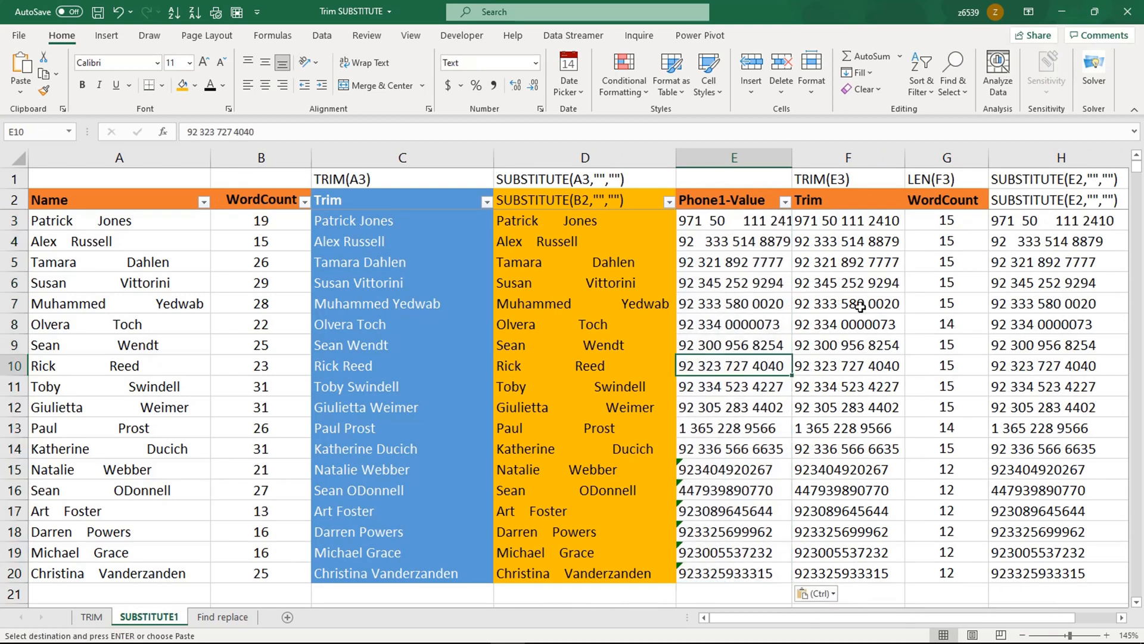
Widen the phone Trim column F slightly and check its trimmed values against the source names
click(822, 326)
drag(908, 154, 920, 154)
click(823, 386)
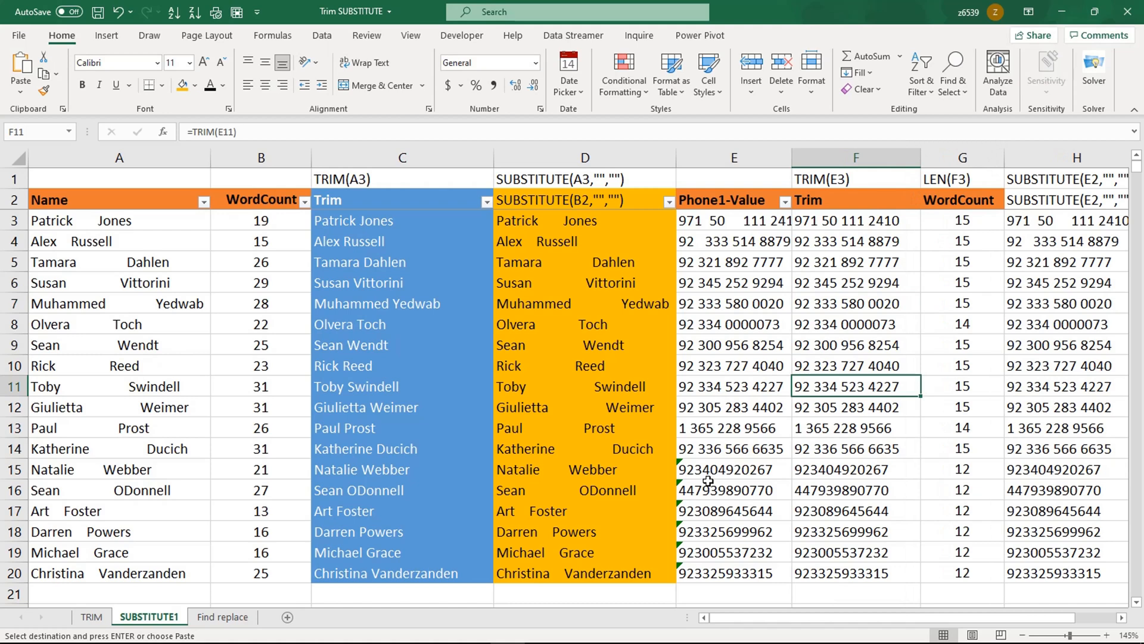
click(160, 312)
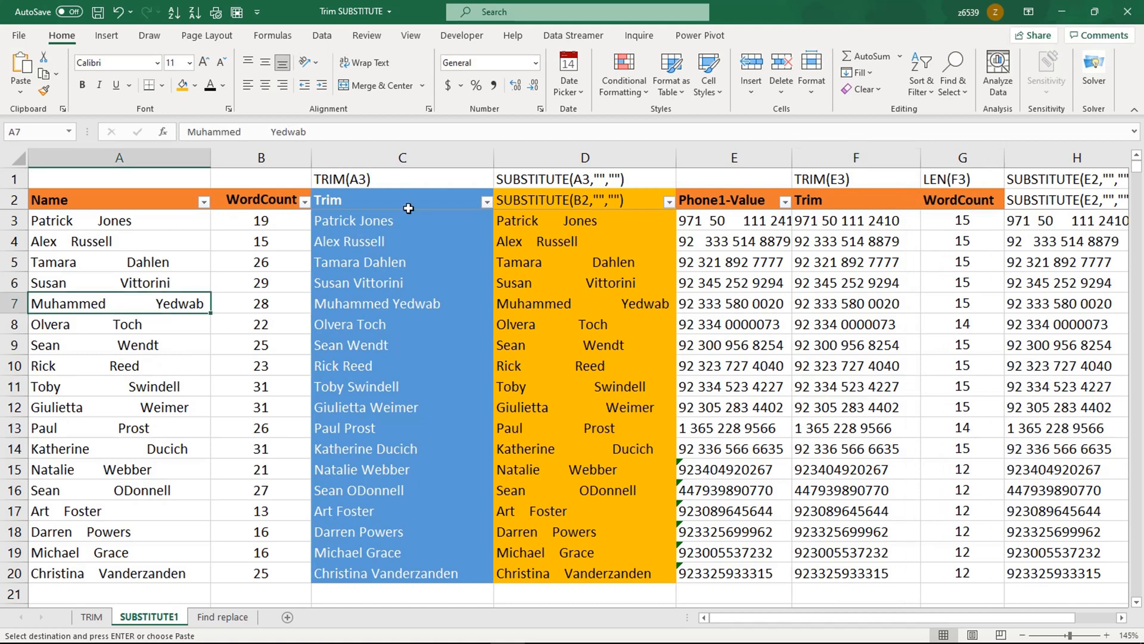
Clear the existing TRIM results in C3:C20 and the SUBSTITUTE results in D3:D20
click(376, 219)
key(ctrl+shift+Down)
key(Delete)
key(Right)
key(ctrl+shift+Down)
key(Delete)
Enter the formula =TRIM(A3) in C3 to remove the extra spaces from the first name
key(Left)
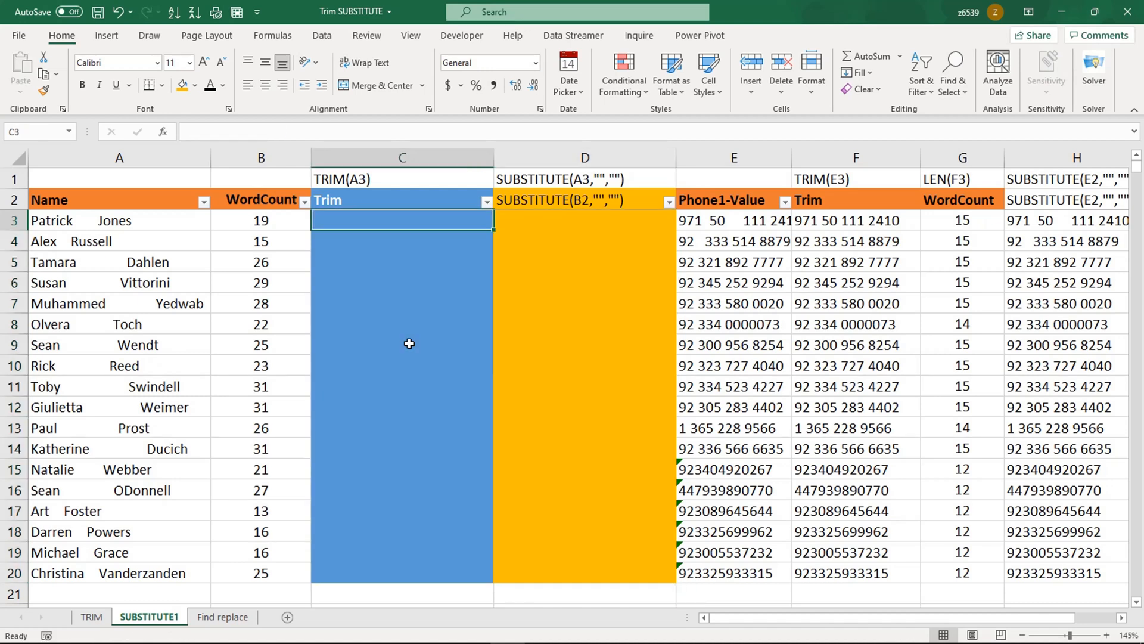
text(=trim)
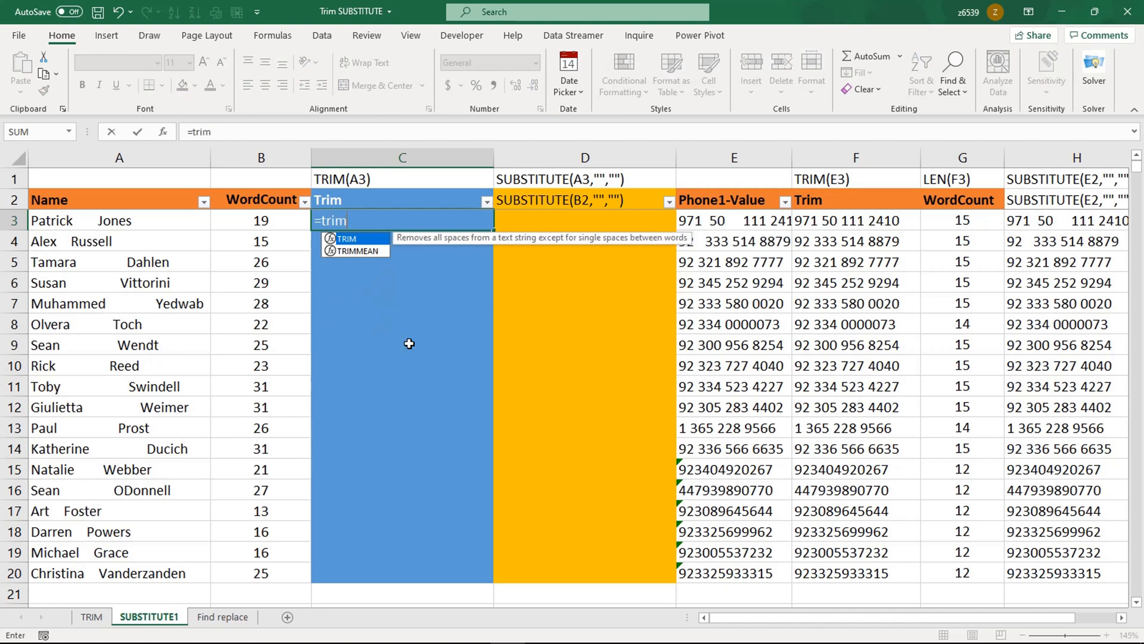
key(Tab)
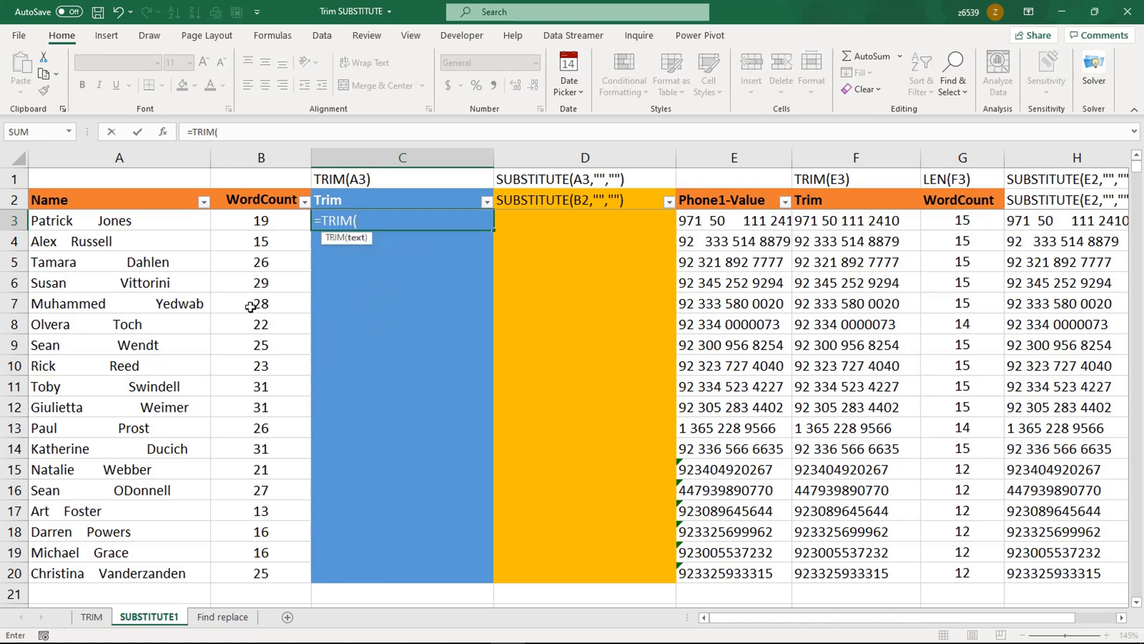
click(109, 223)
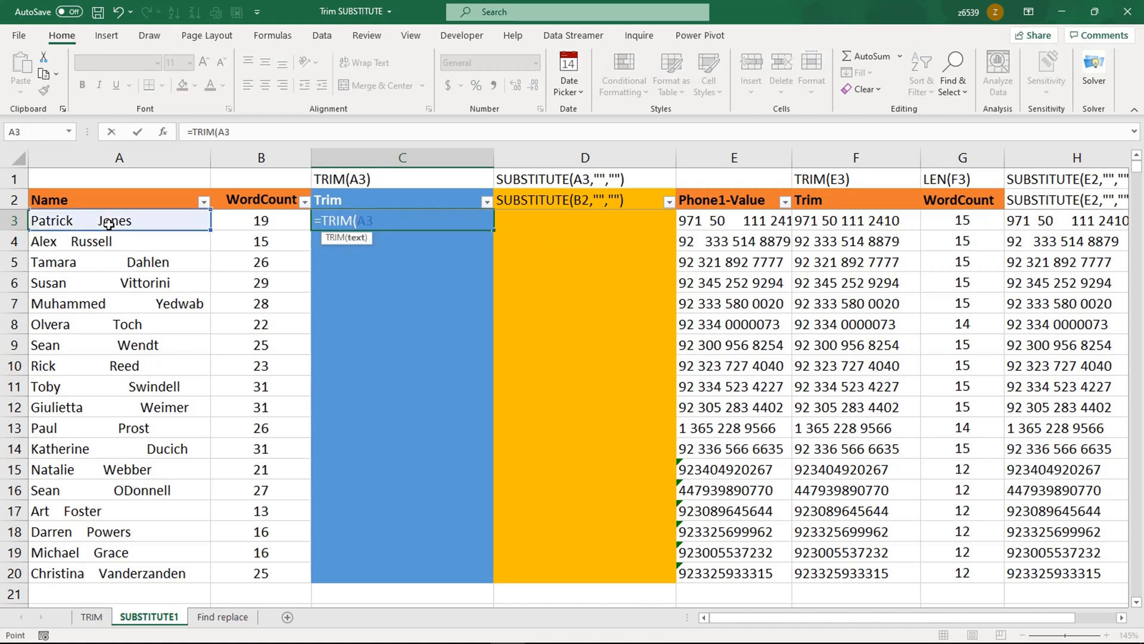
key(Return)
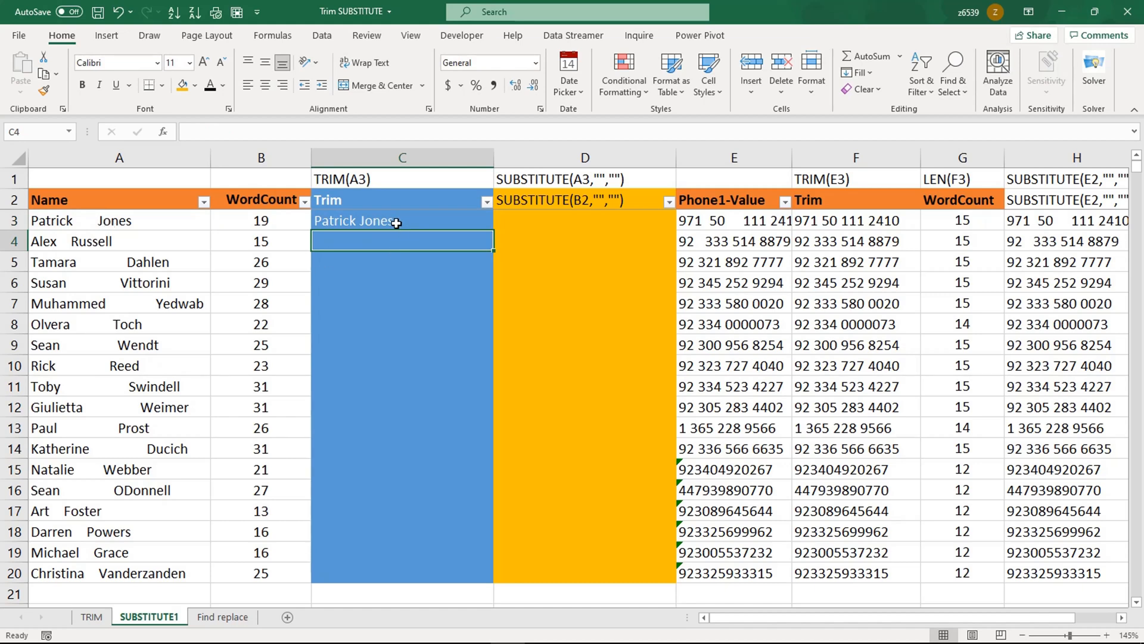
Fill the TRIM formula from C3 down to C20 and check one of the trimmed names
click(396, 225)
double_click(493, 230)
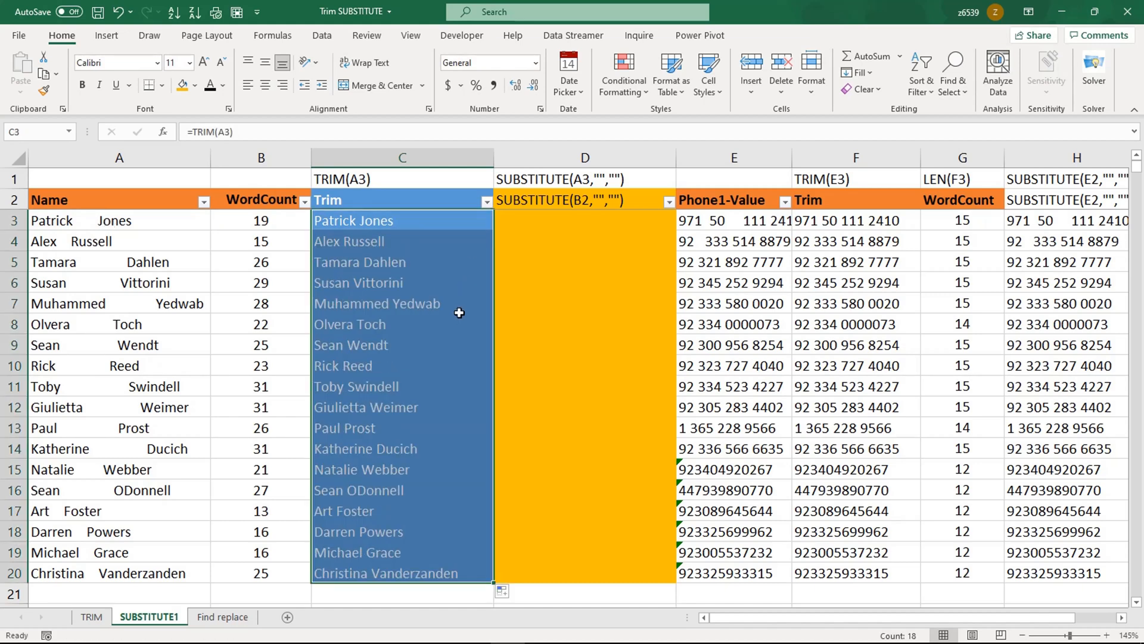
click(448, 345)
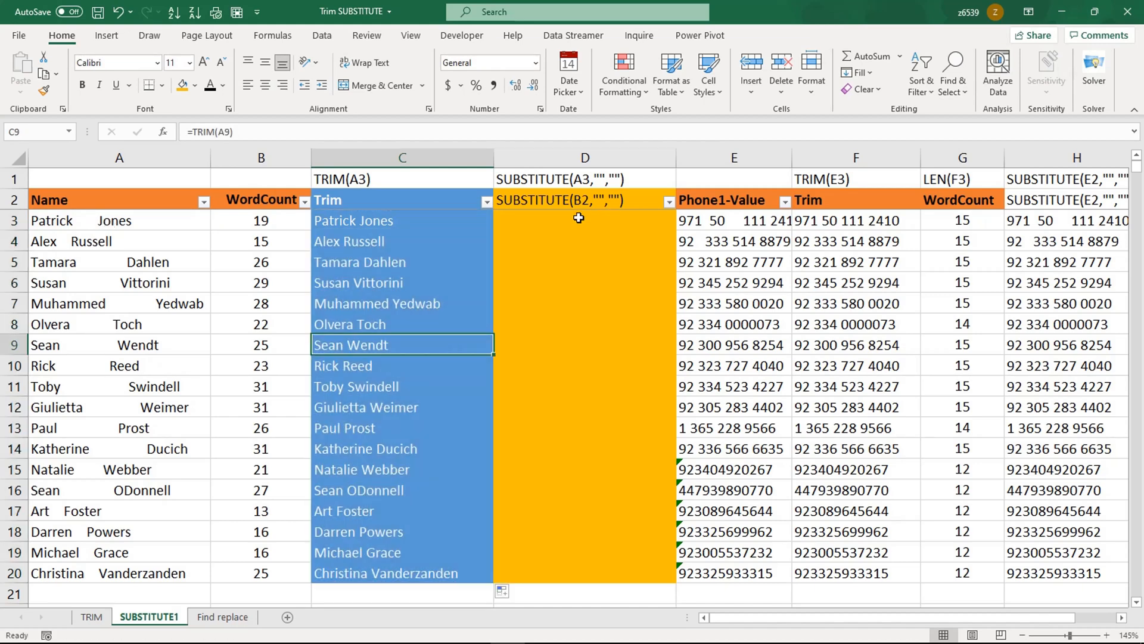
Enter the formula =SUBSTITUTE(A3," ","") in D3 to strip every space from the first name
click(545, 219)
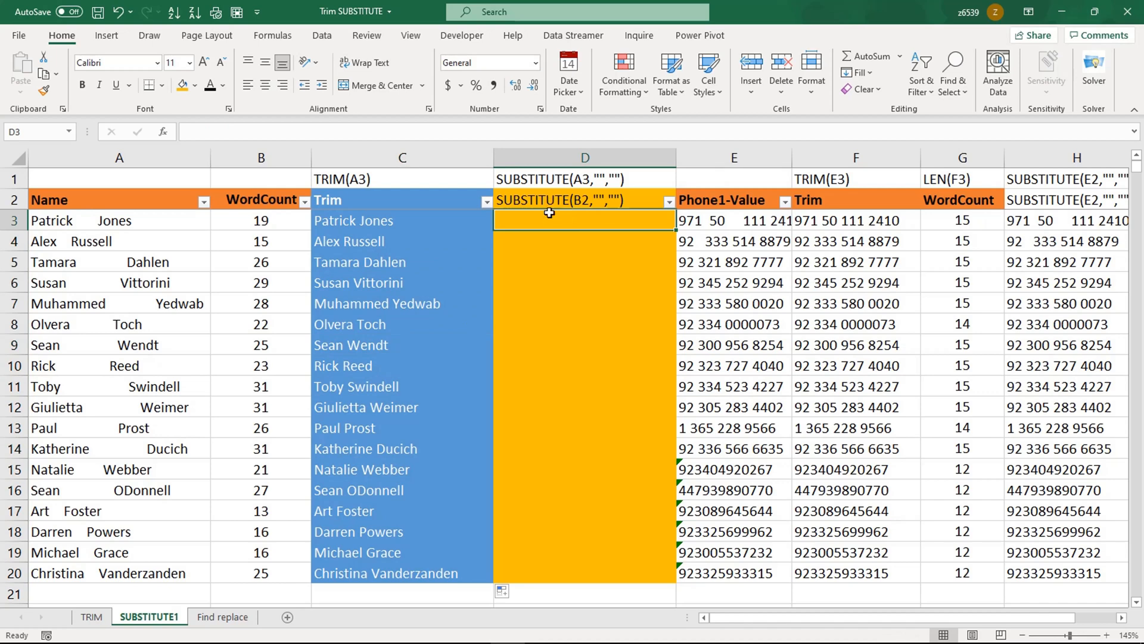
text(=)
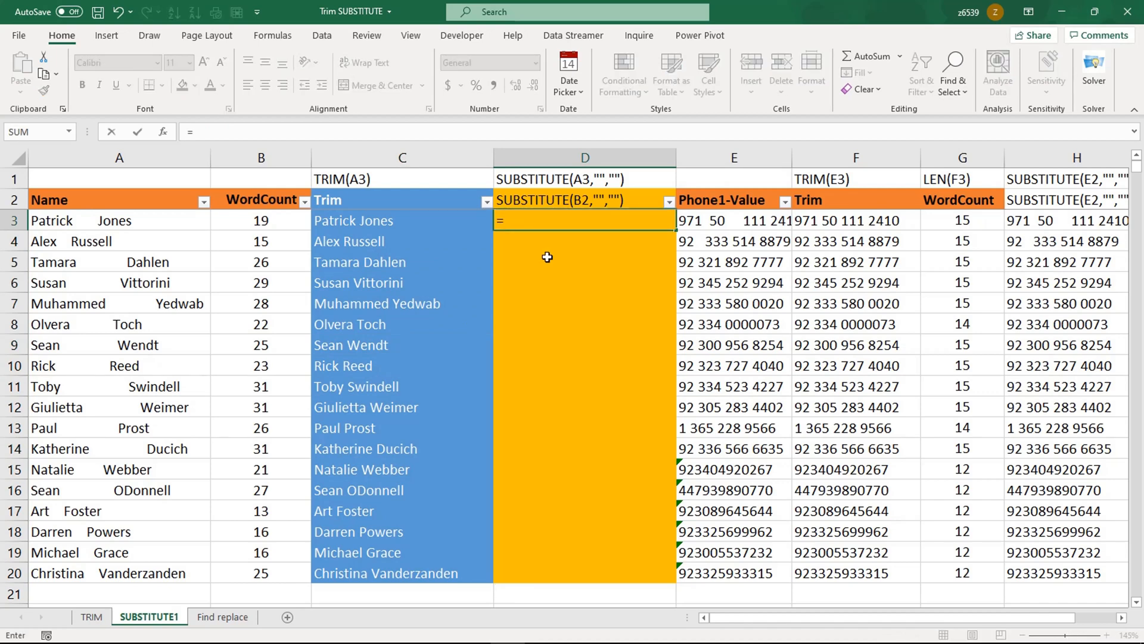
text(su)
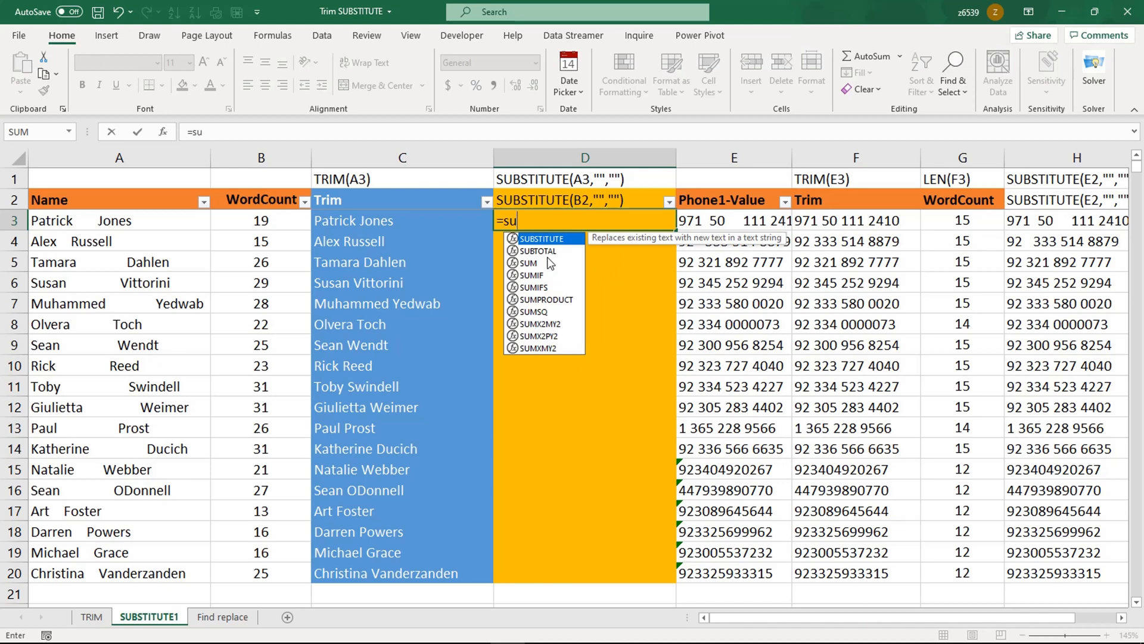
text(b)
key(Tab)
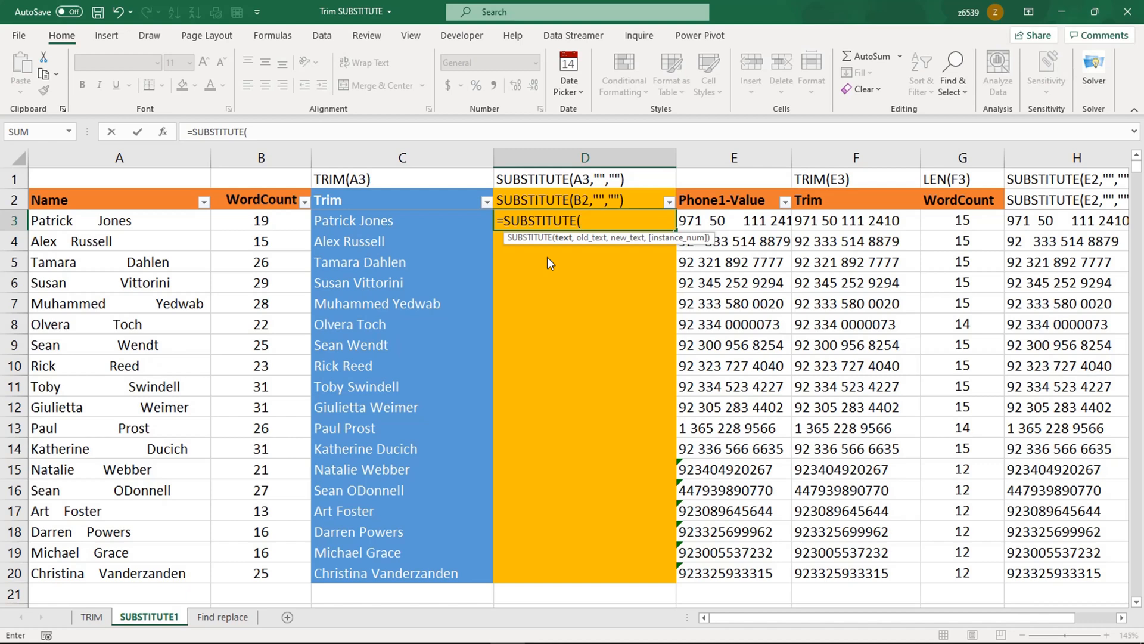
click(130, 223)
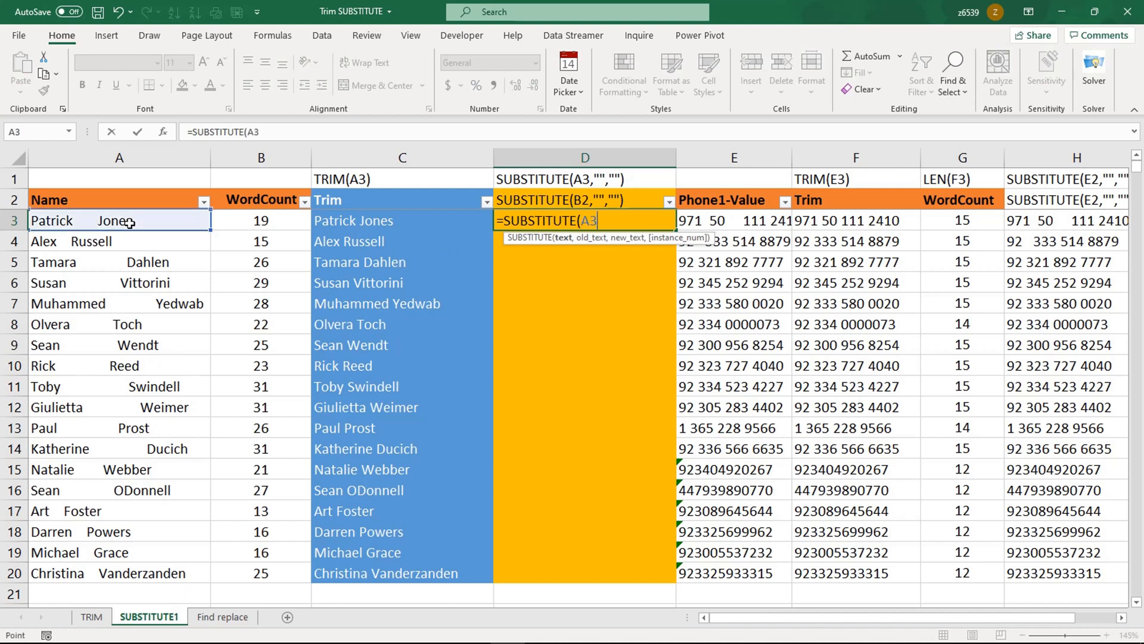
text(," ",)
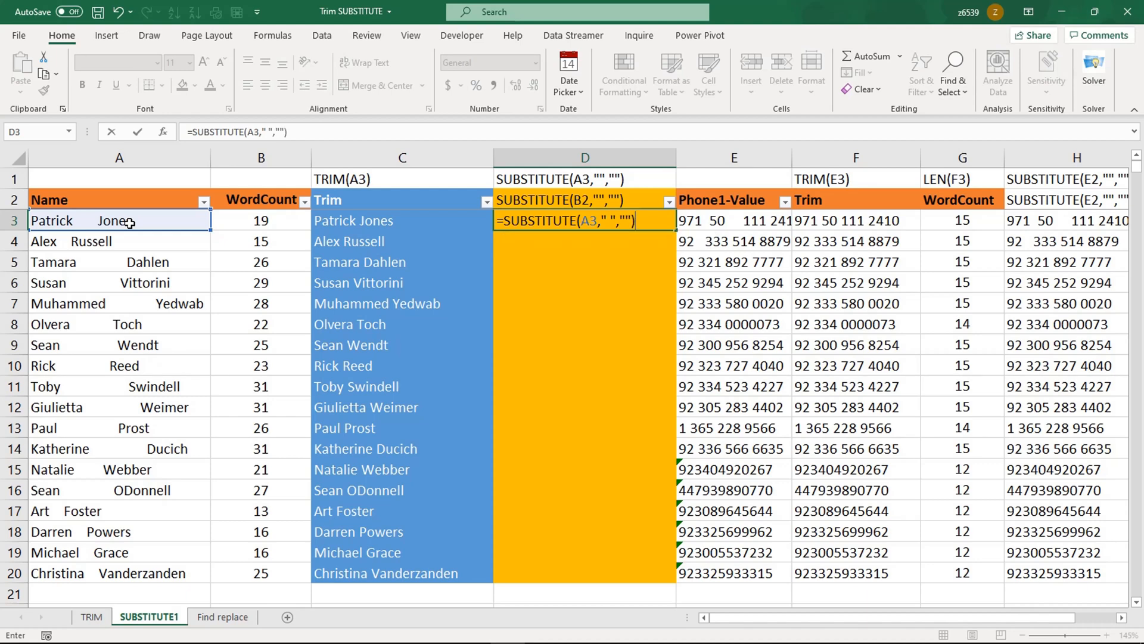
key(Return)
Fill the SUBSTITUTE formula from D3 down to D20 and check the resulting names in D5 and D3
key(Up)
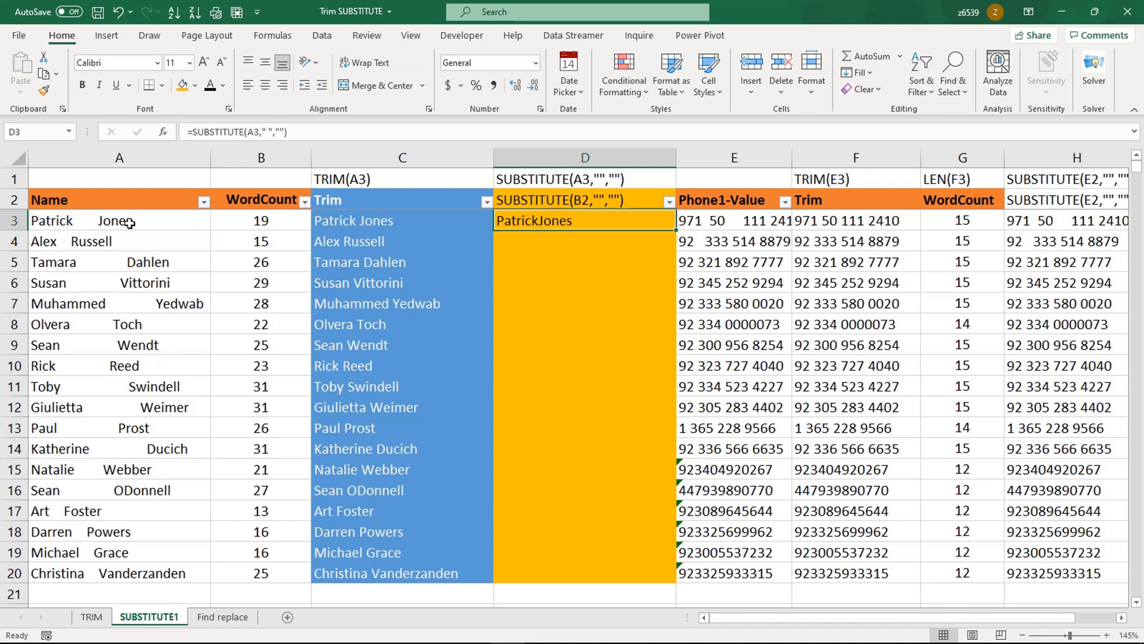
double_click(677, 230)
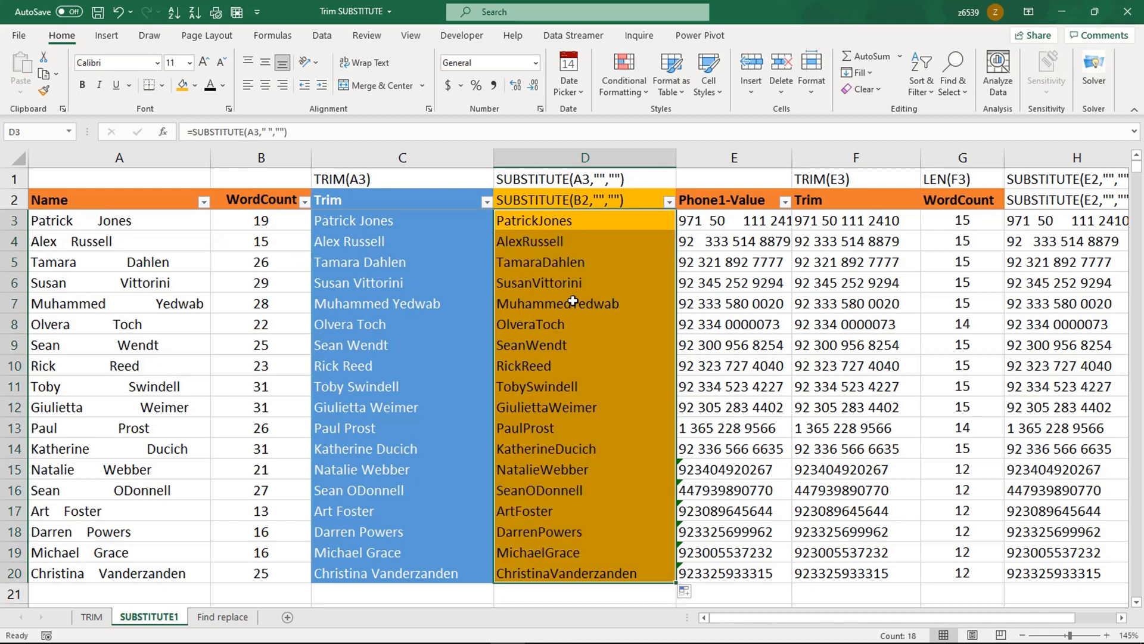
click(550, 263)
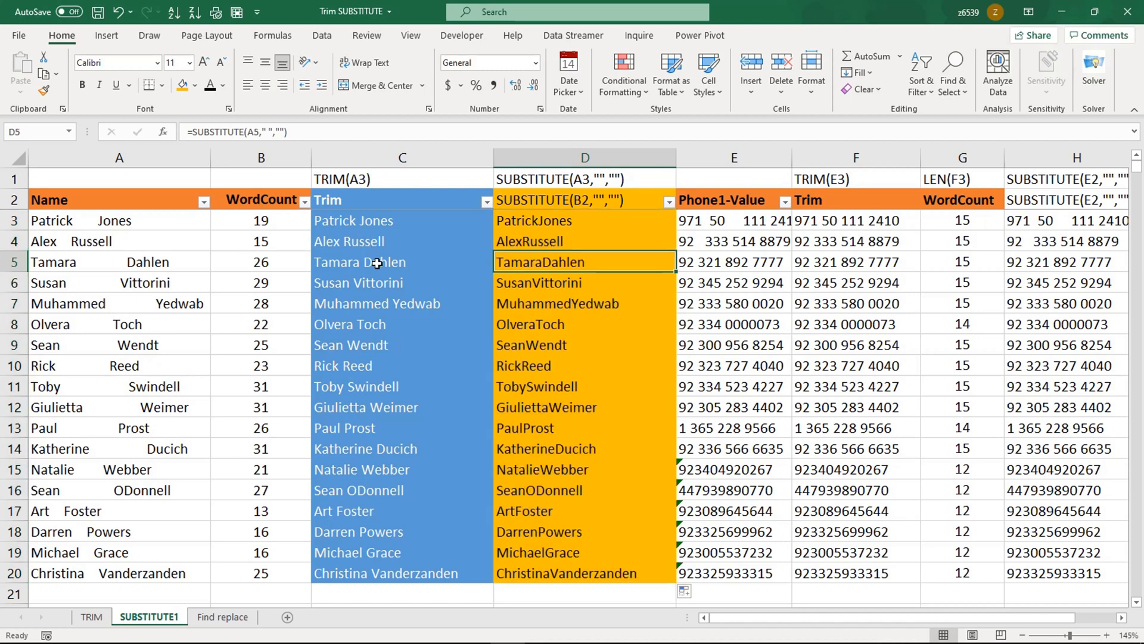
click(596, 221)
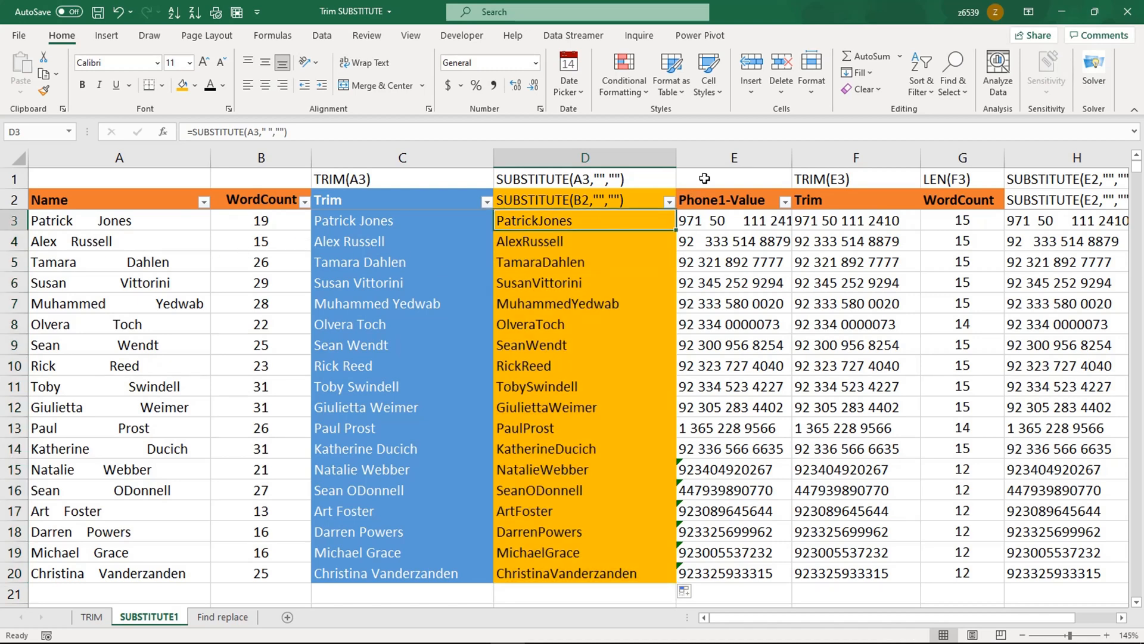
Insert a blank column E before the Phone1-Value column
right_click(715, 158)
click(739, 278)
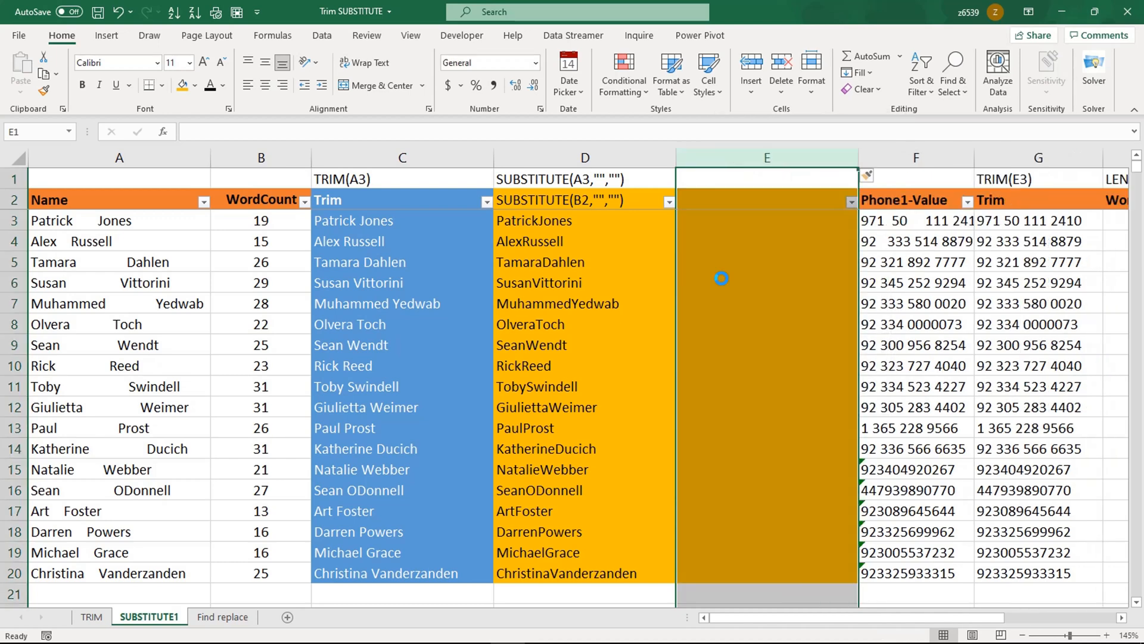
click(723, 278)
Enter =LEN(D3) in E3 to count the substituted name's characters, and fill it down to E20
click(725, 230)
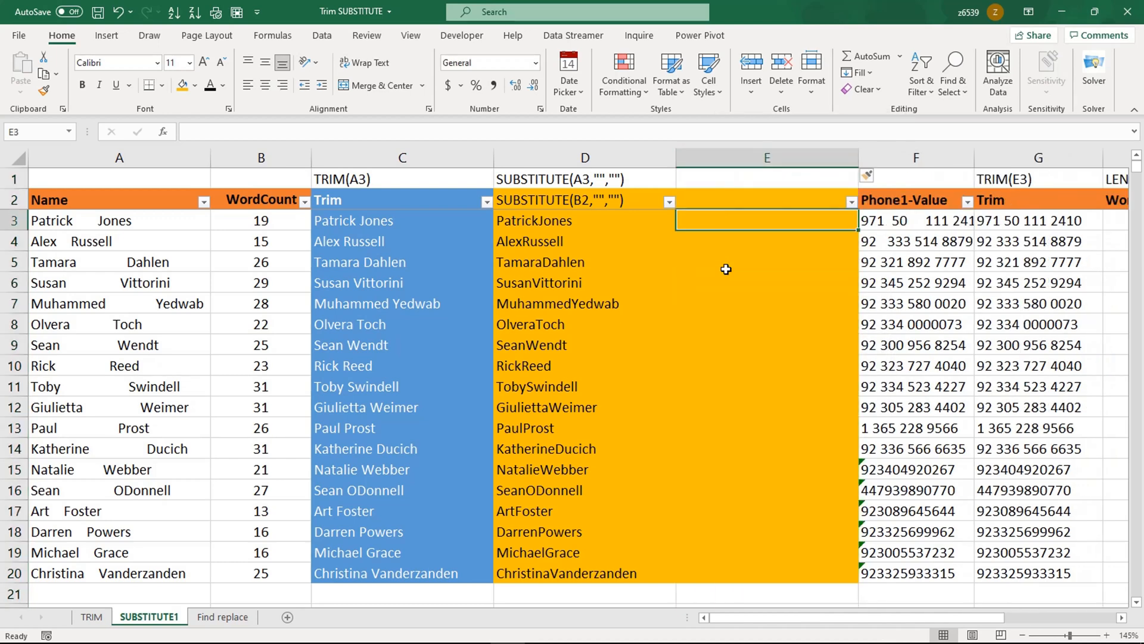
text(=len)
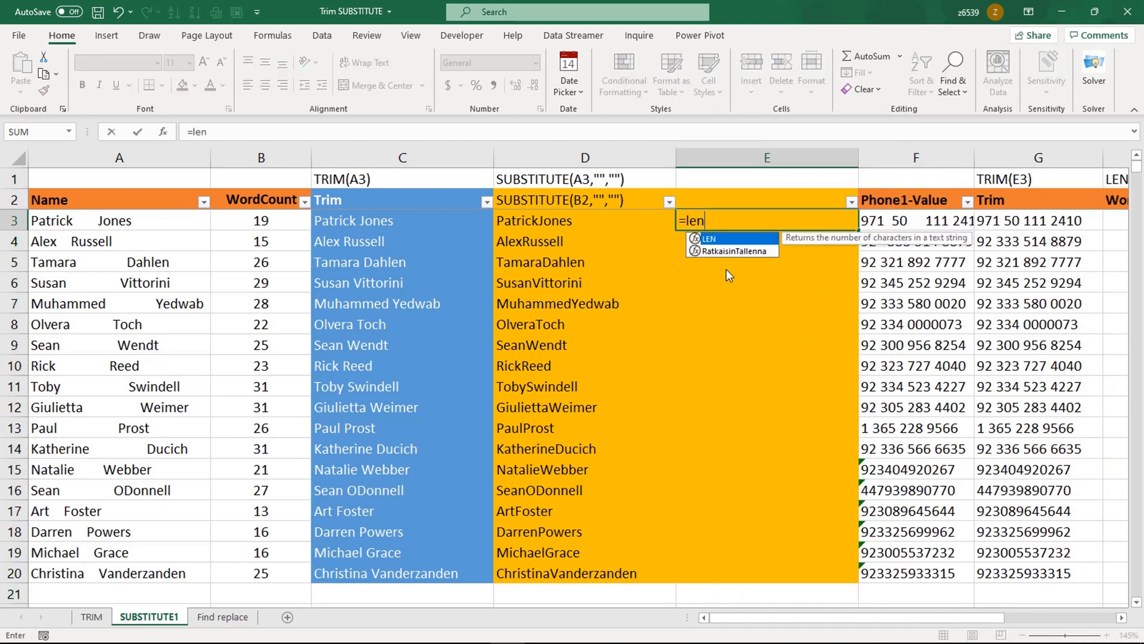
key(Tab)
click(602, 223)
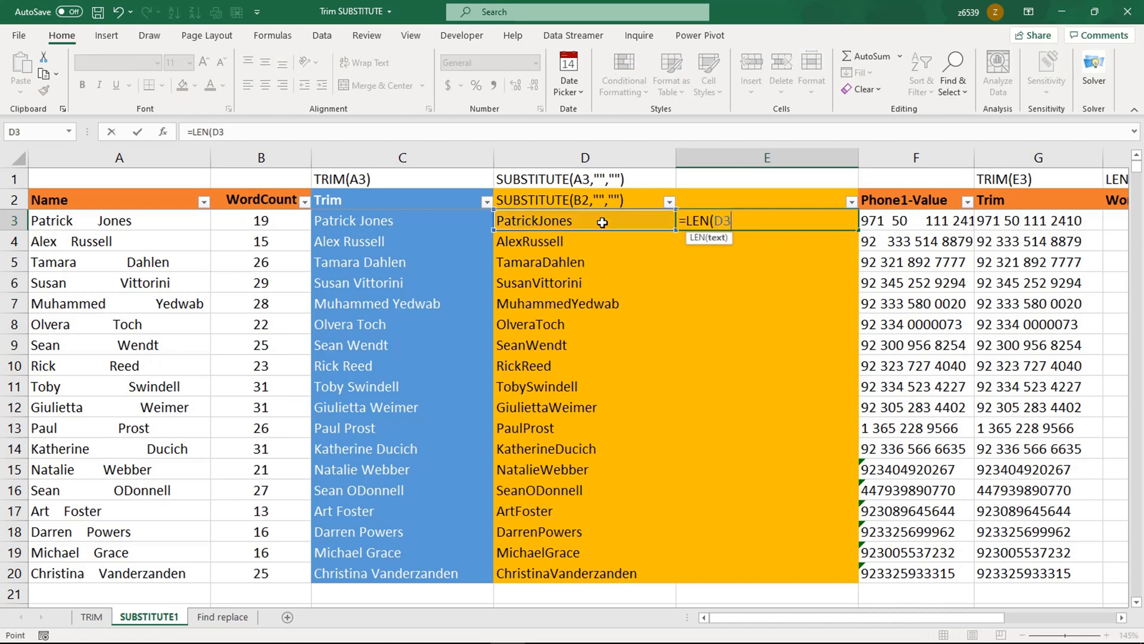
key(Return)
click(820, 226)
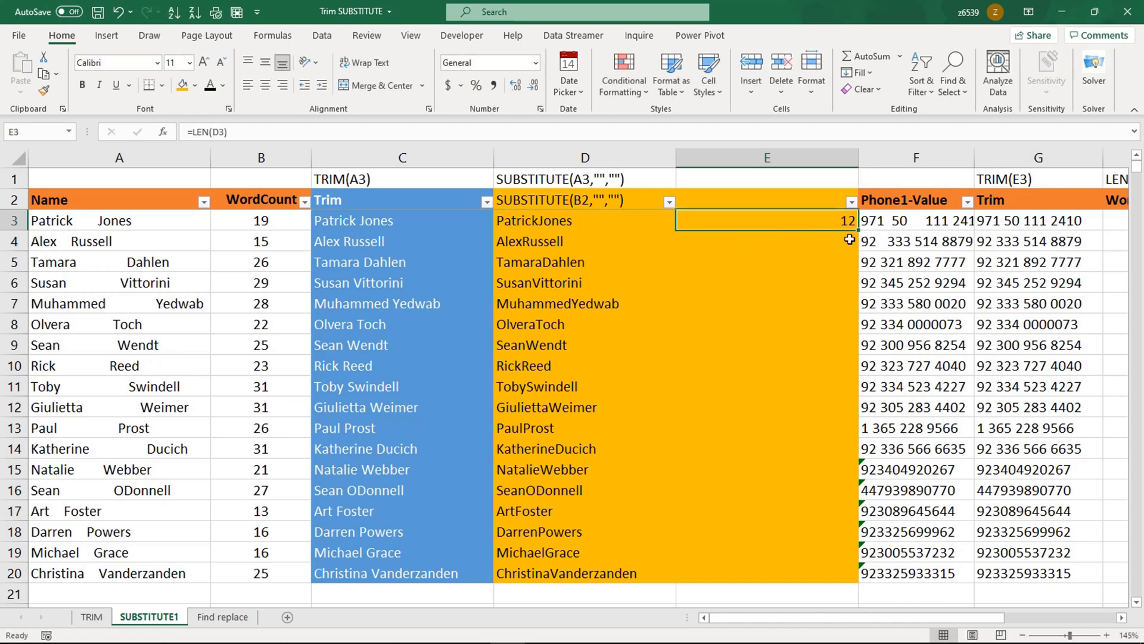
double_click(860, 230)
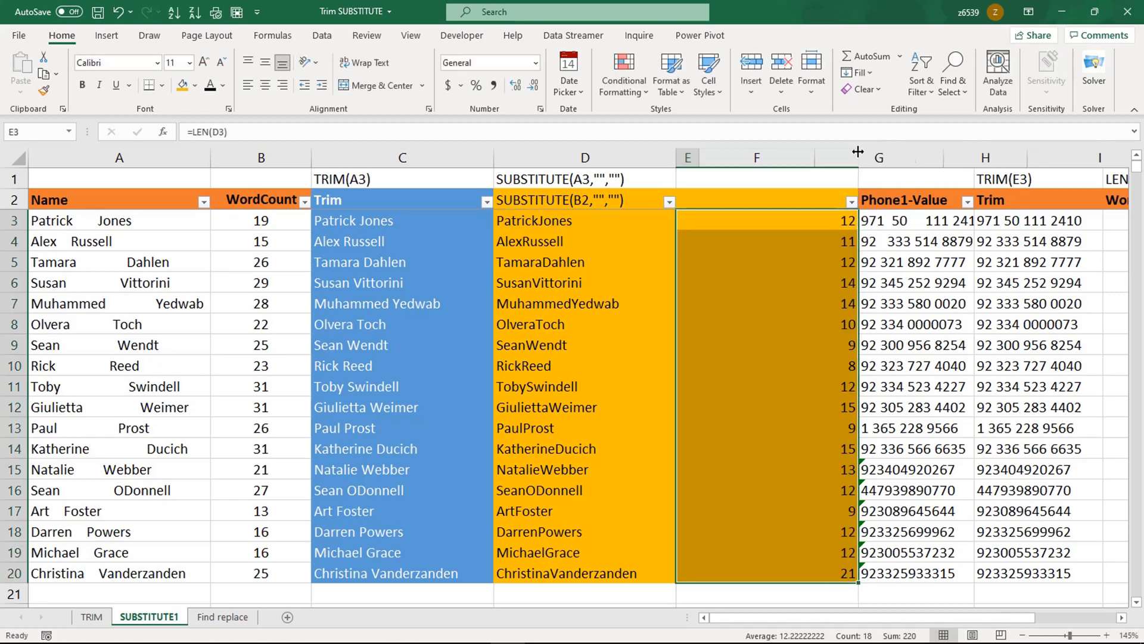
Fit the widths of columns E, C and B to their contents
double_click(856, 150)
double_click(494, 157)
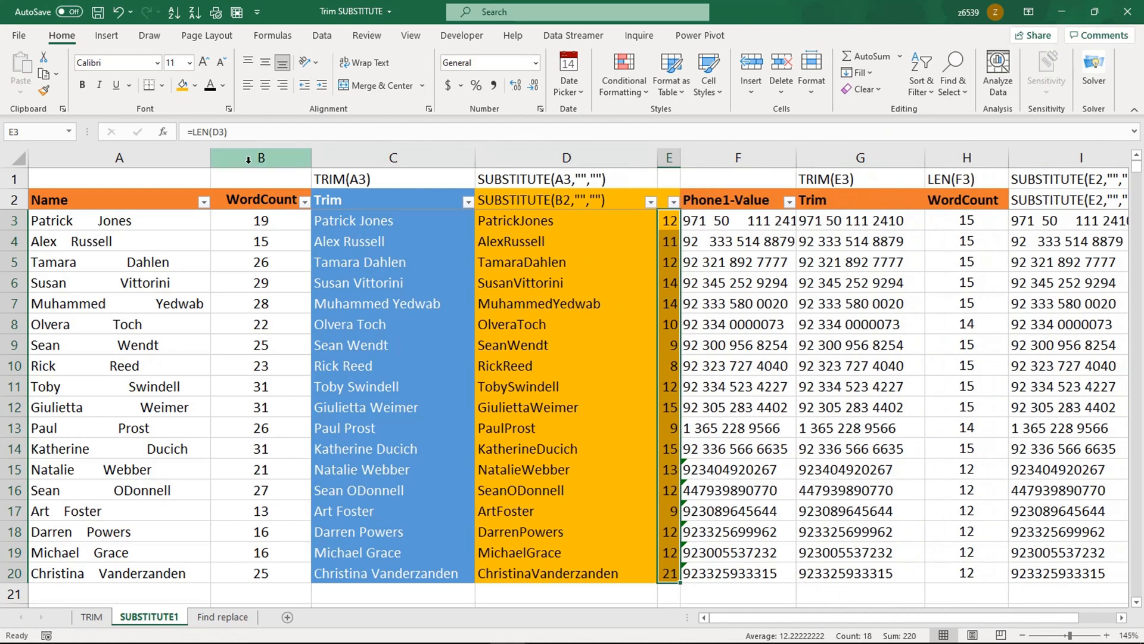
double_click(313, 158)
click(638, 247)
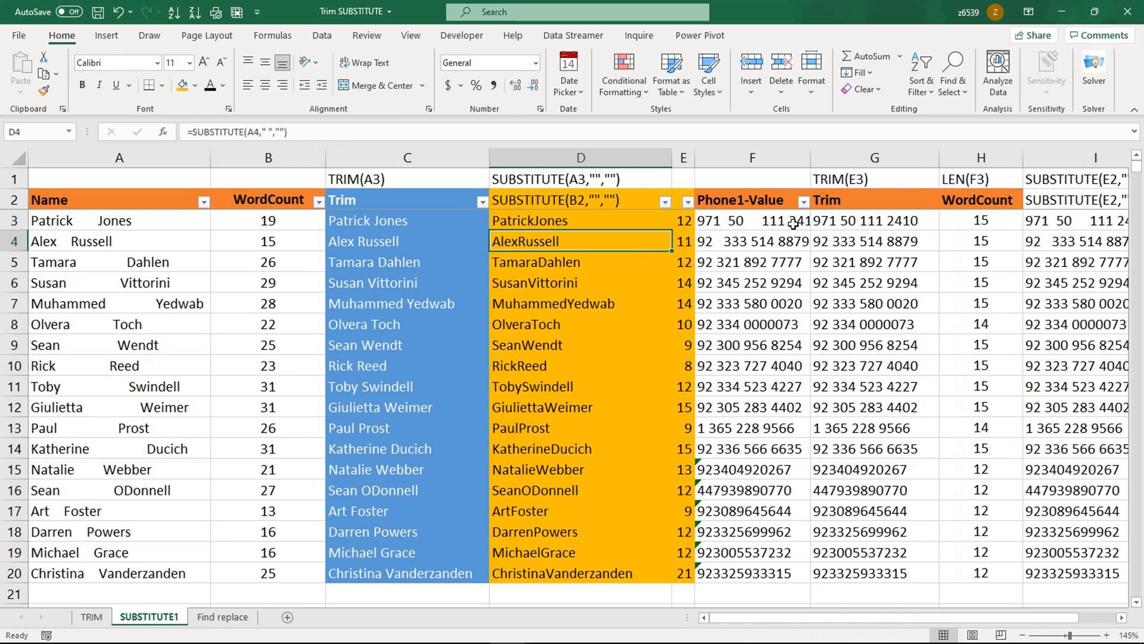
Clear the existing phone TRIM formulas from G3:G20 and fit column F to its contents
click(781, 228)
click(850, 224)
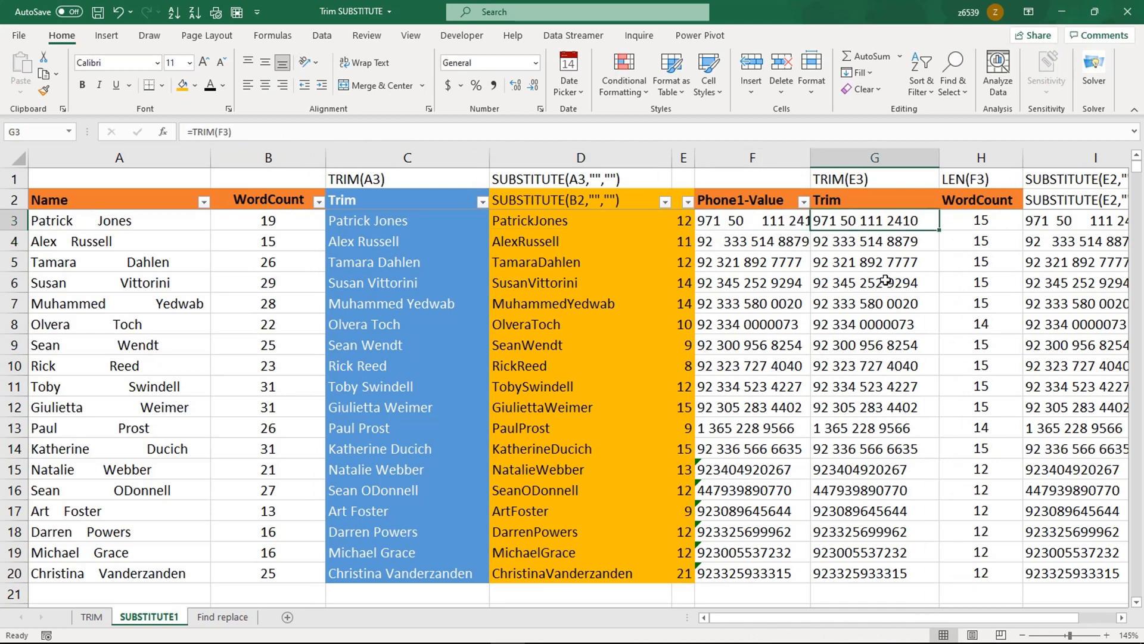
key(ctrl+shift+Down)
key(Delete)
key(ctrl+shift+Up)
key(shift+Down)
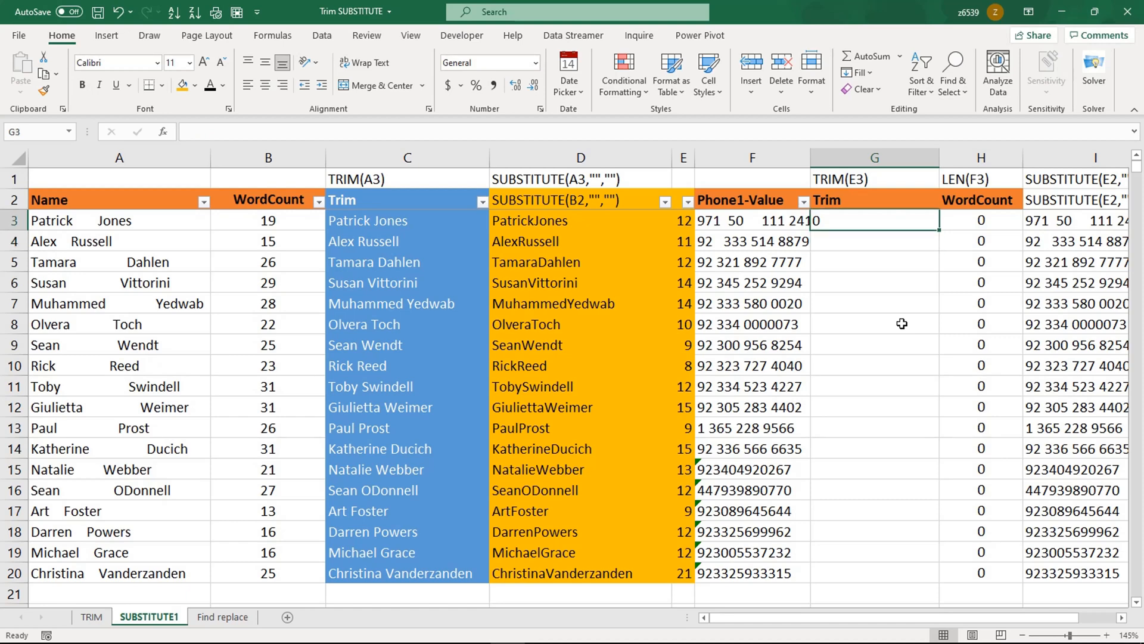
double_click(811, 157)
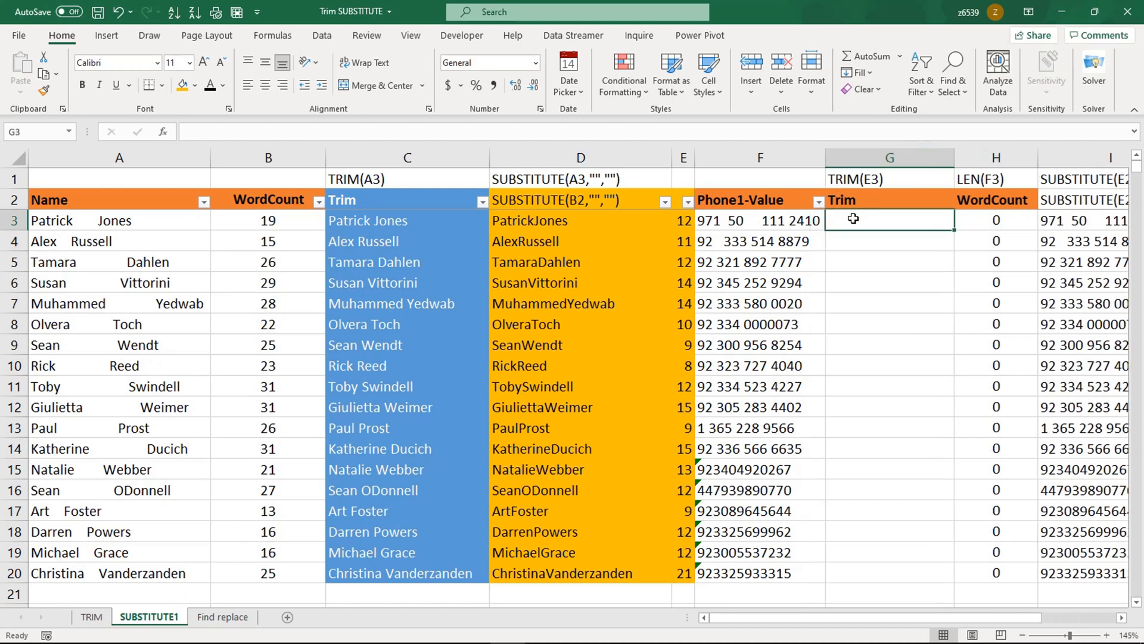
Enter =TRIM(F3) in G3 to remove the extra spaces from the first phone number
text(=trim)
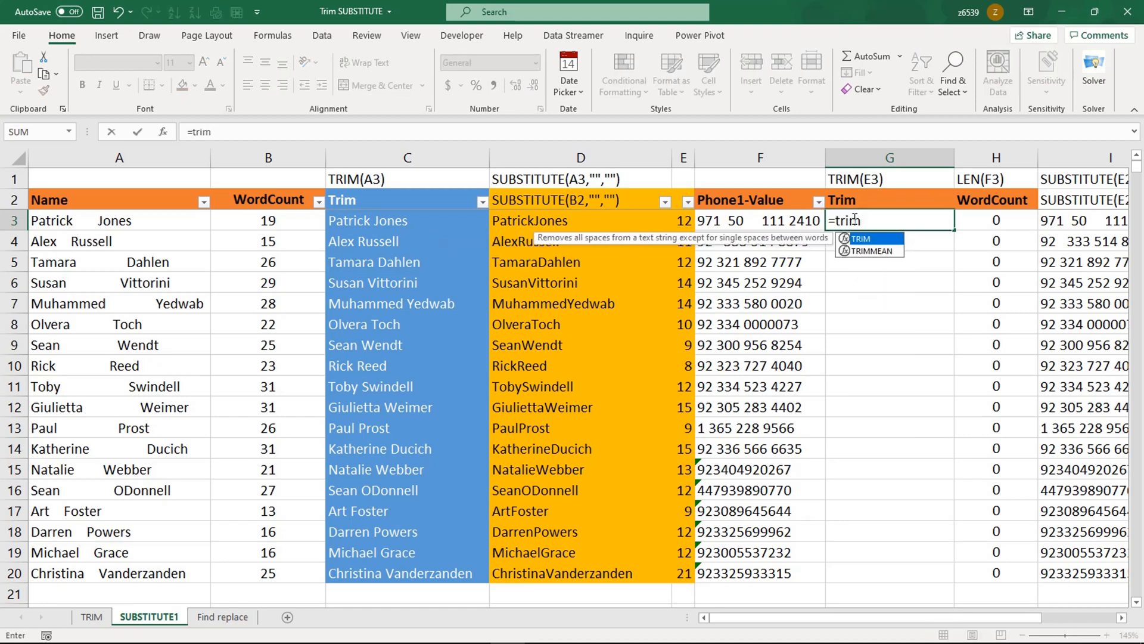
key(Tab)
click(778, 221)
text())
key(Return)
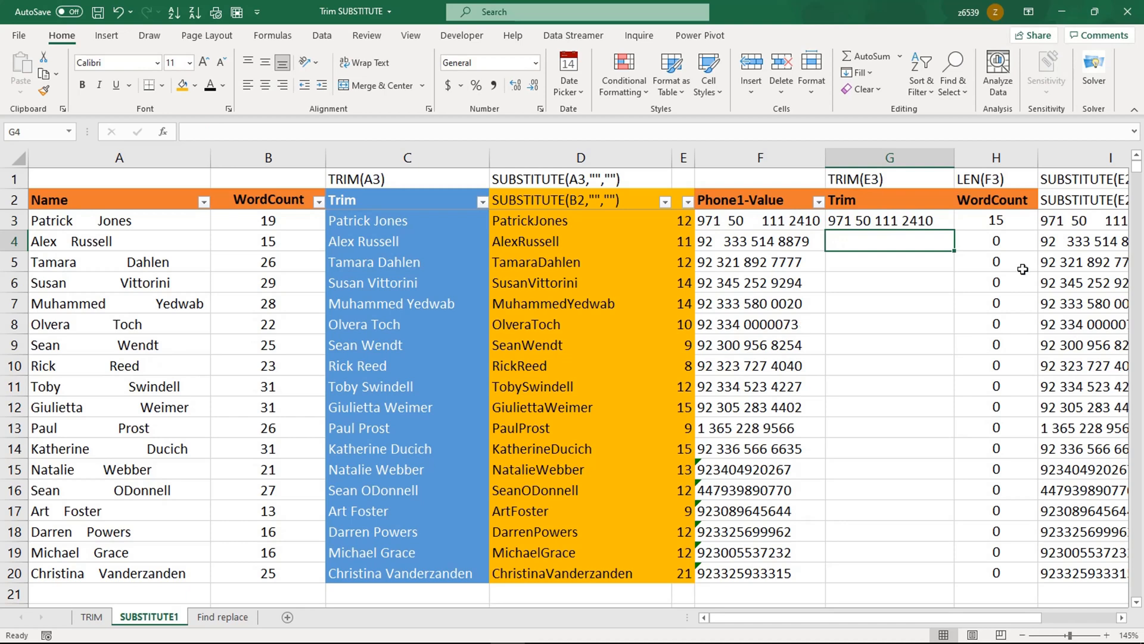
Fill the TRIM formula from G3 down to G20 and check a few of the trimmed phone numbers
click(934, 219)
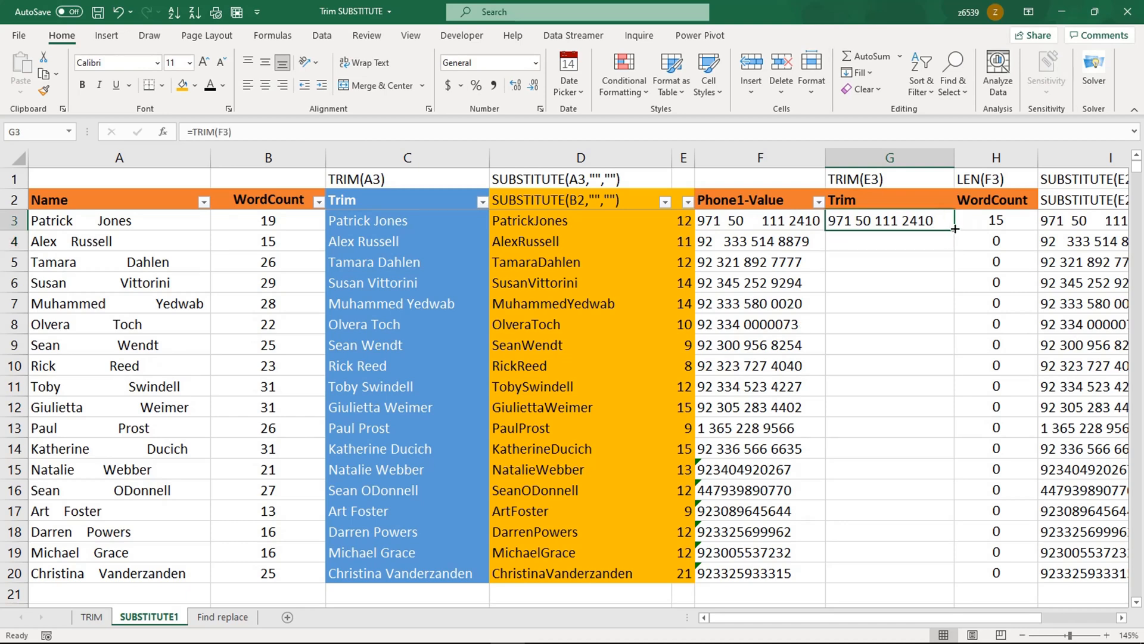
double_click(954, 228)
click(885, 340)
click(894, 221)
click(881, 260)
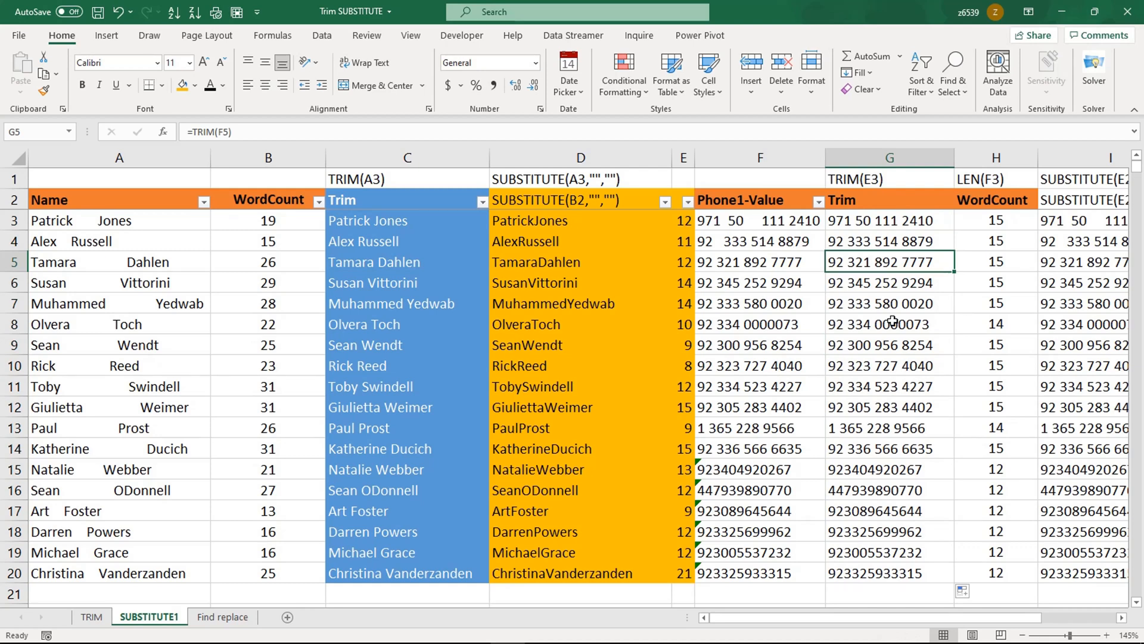
click(852, 219)
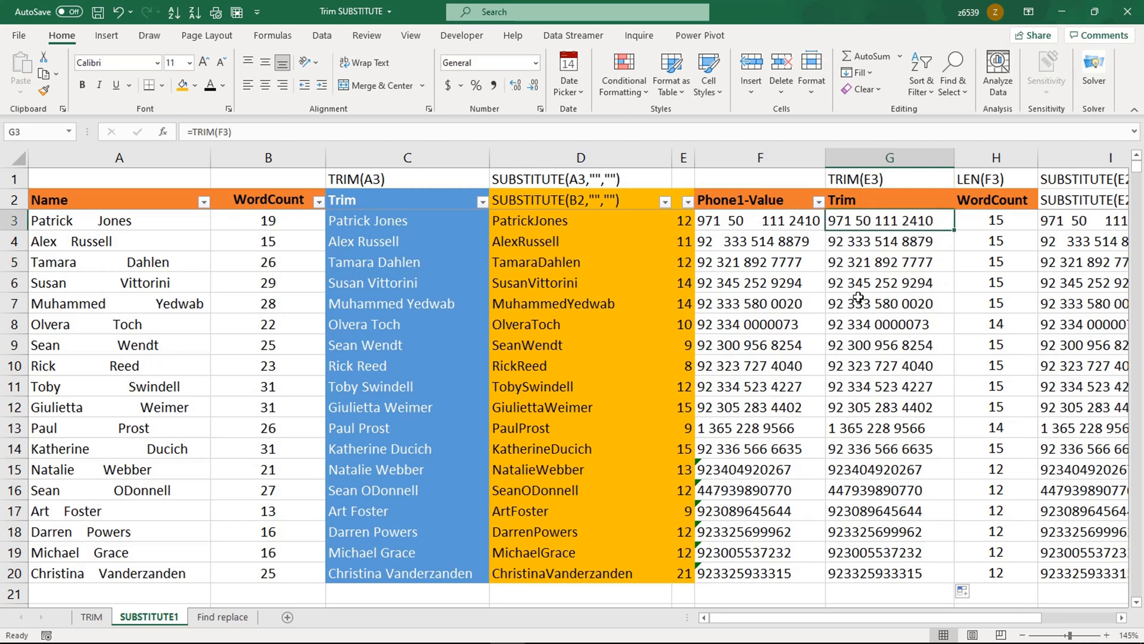
Inspect the LEN formula in H3 under WordCount
click(982, 220)
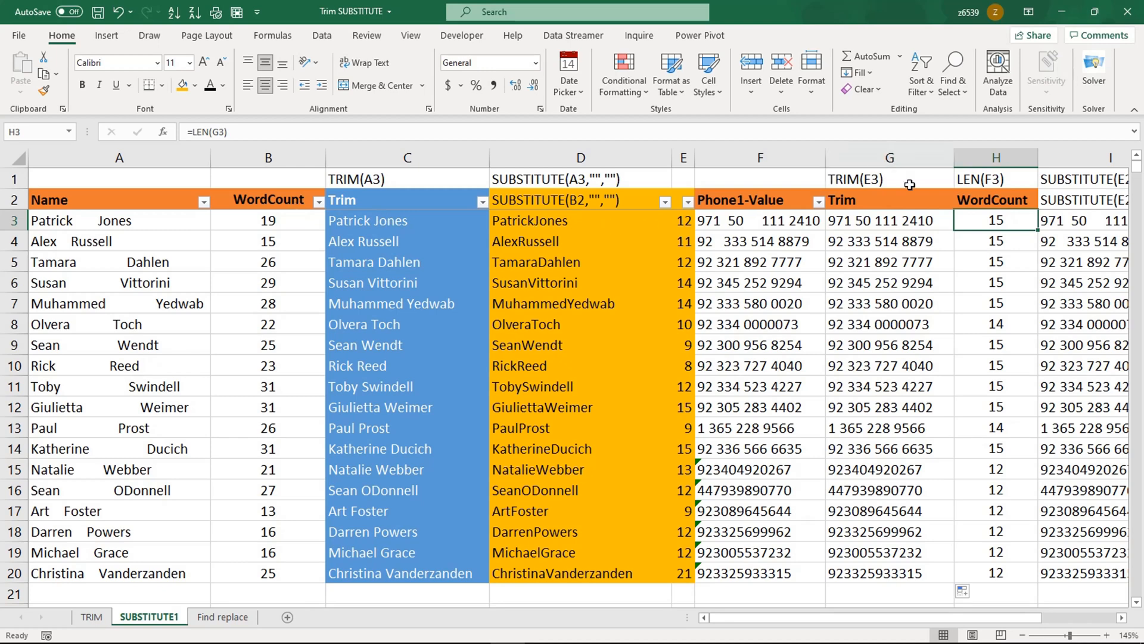
double_click(994, 220)
key(Escape)
Insert a blank column before the phone Trim column and enter =LEN(F3) in G3
right_click(850, 156)
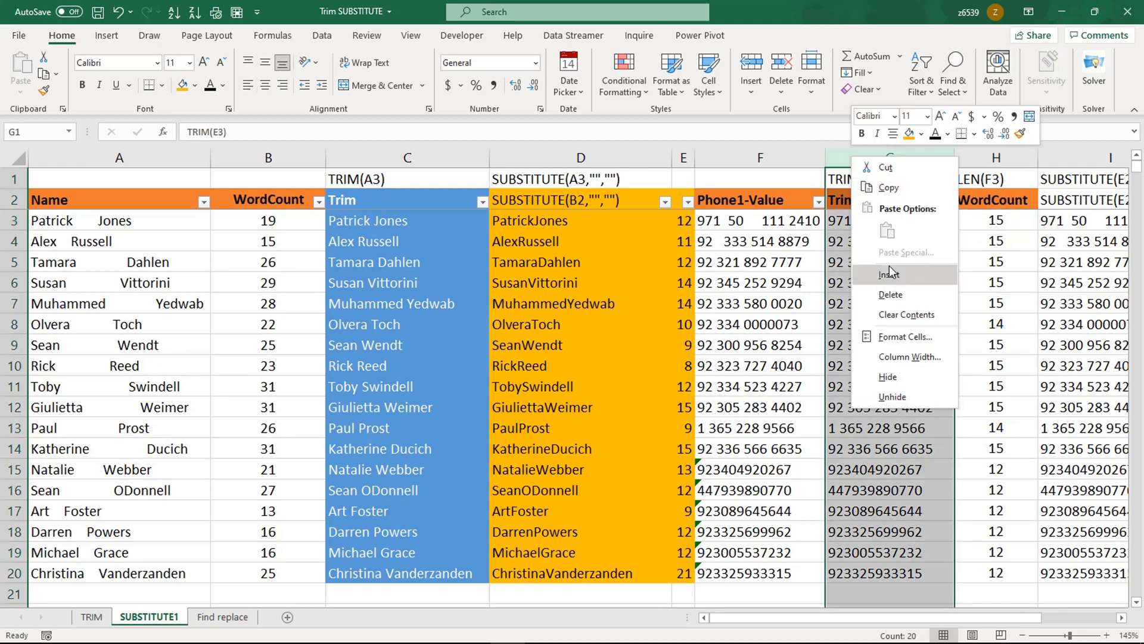
click(889, 266)
click(921, 221)
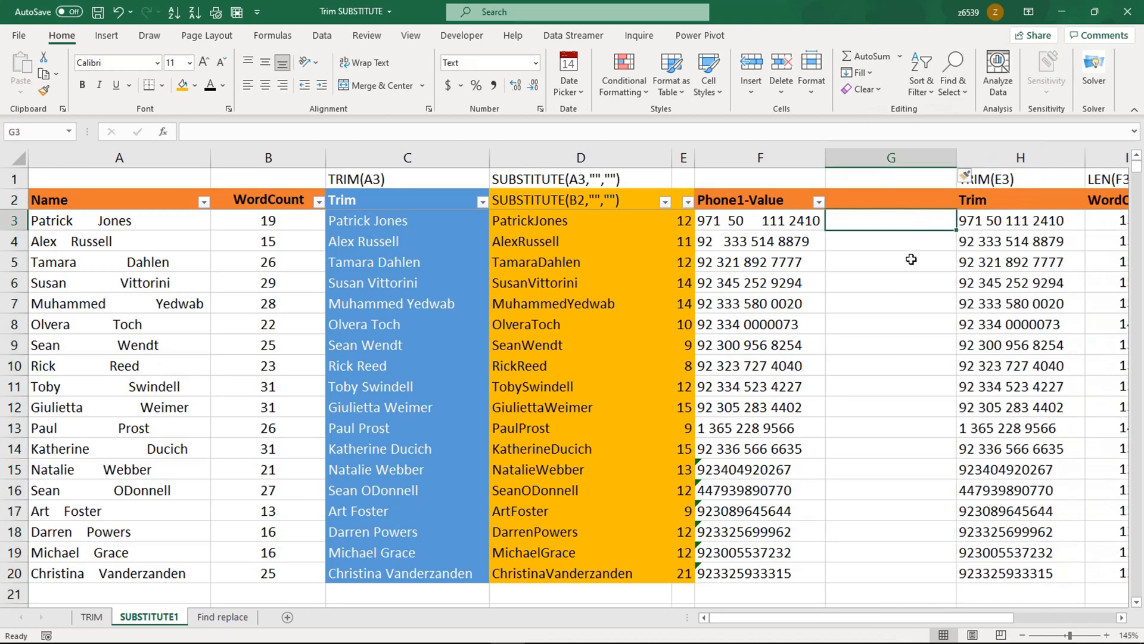
text(=len)
key(Tab)
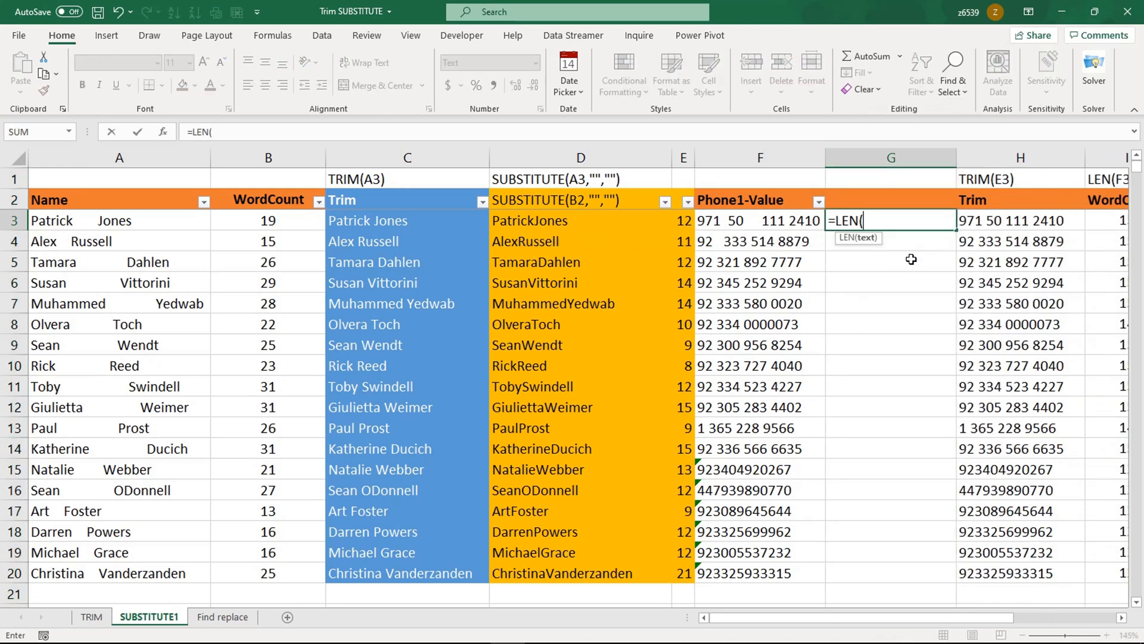
click(770, 224)
key(Return)
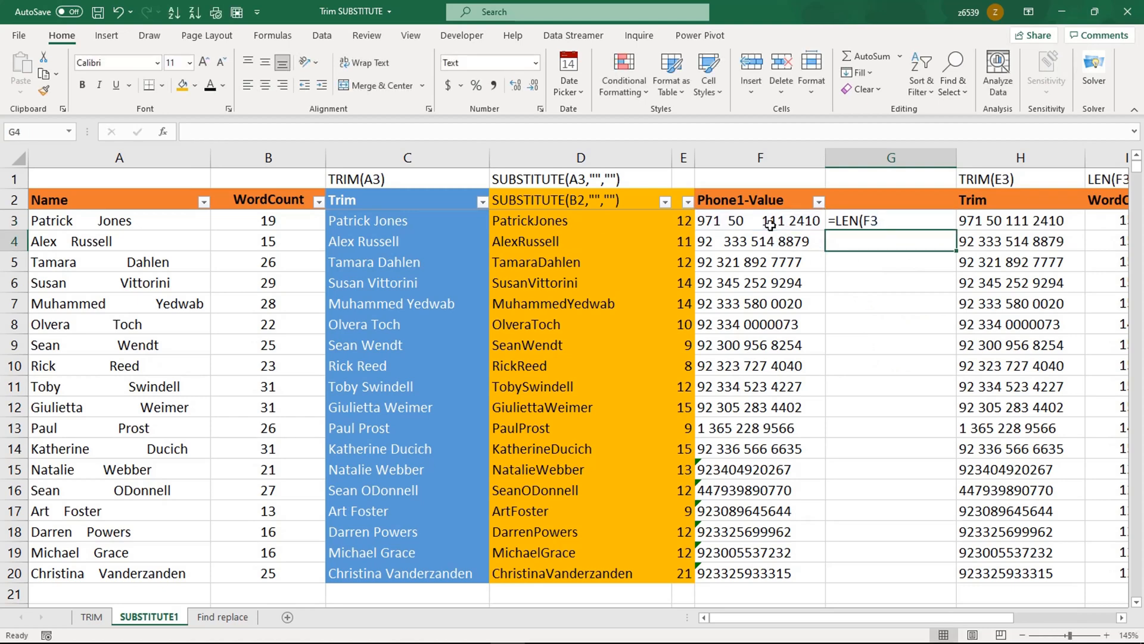
click(892, 216)
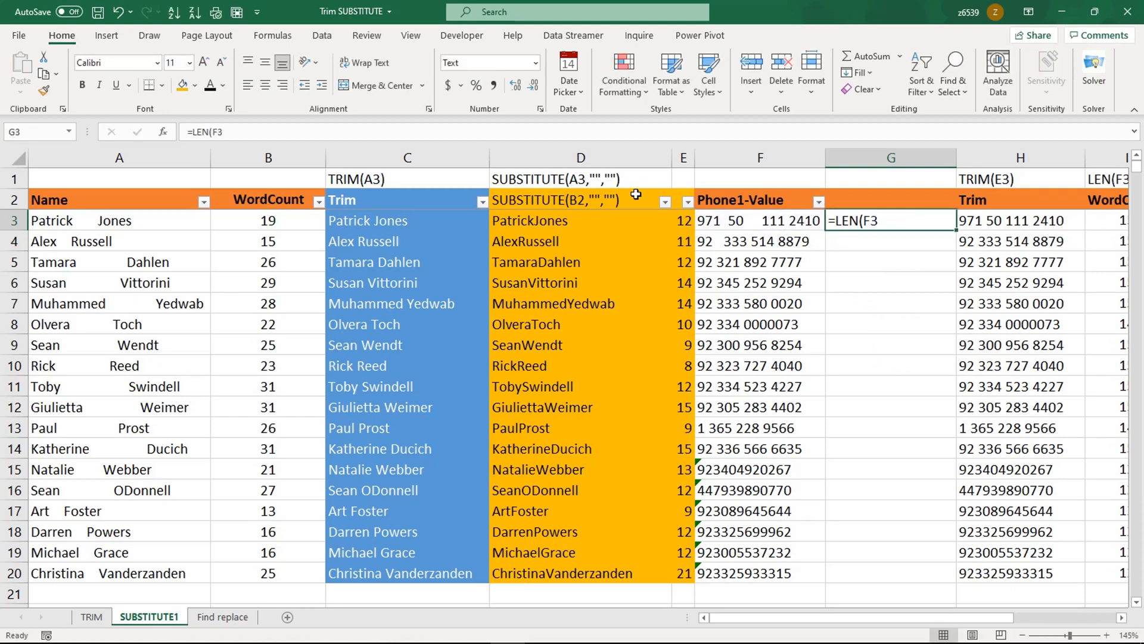
click(361, 136)
text())
key(Return)
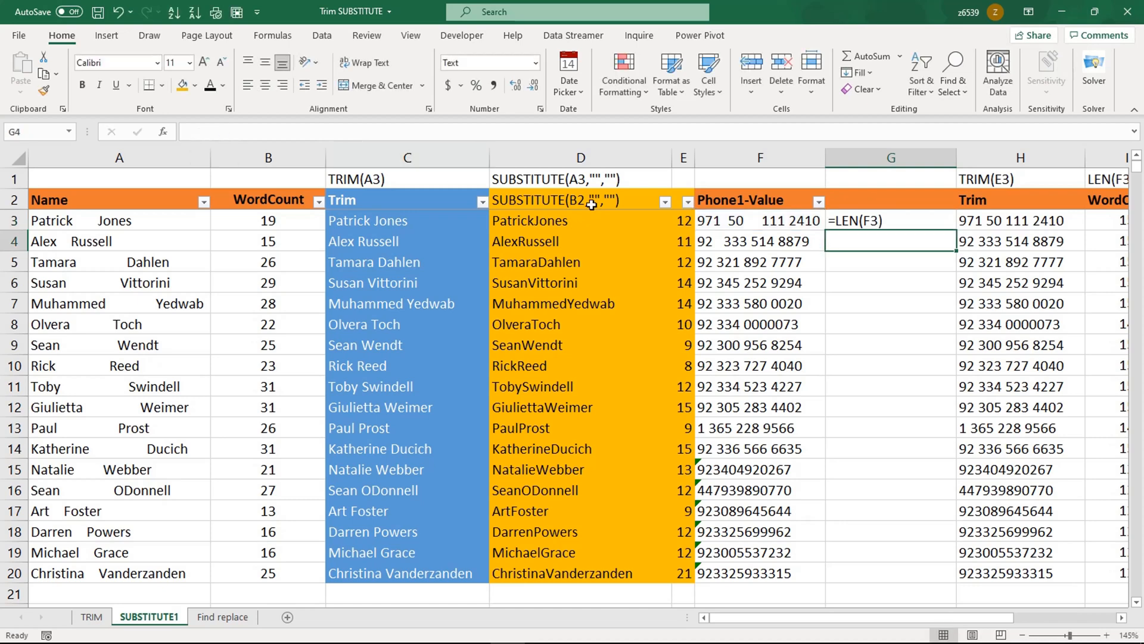
Change G3's number format to General and re-enter its LEN formula so it calculates
click(846, 226)
click(536, 63)
click(510, 88)
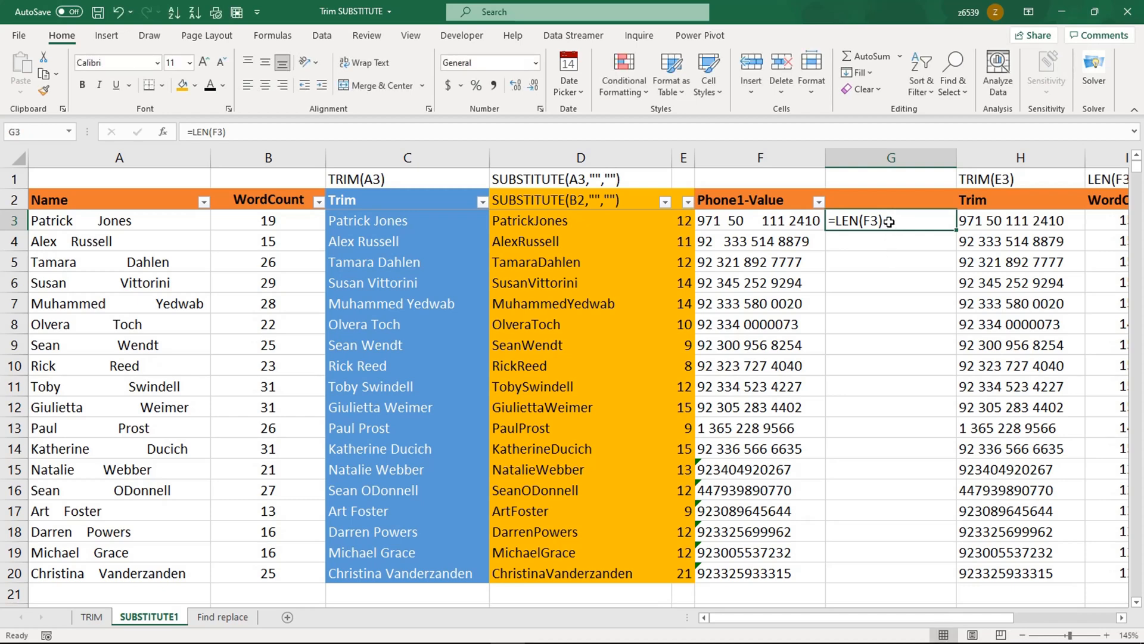
click(878, 296)
click(887, 226)
key(F2)
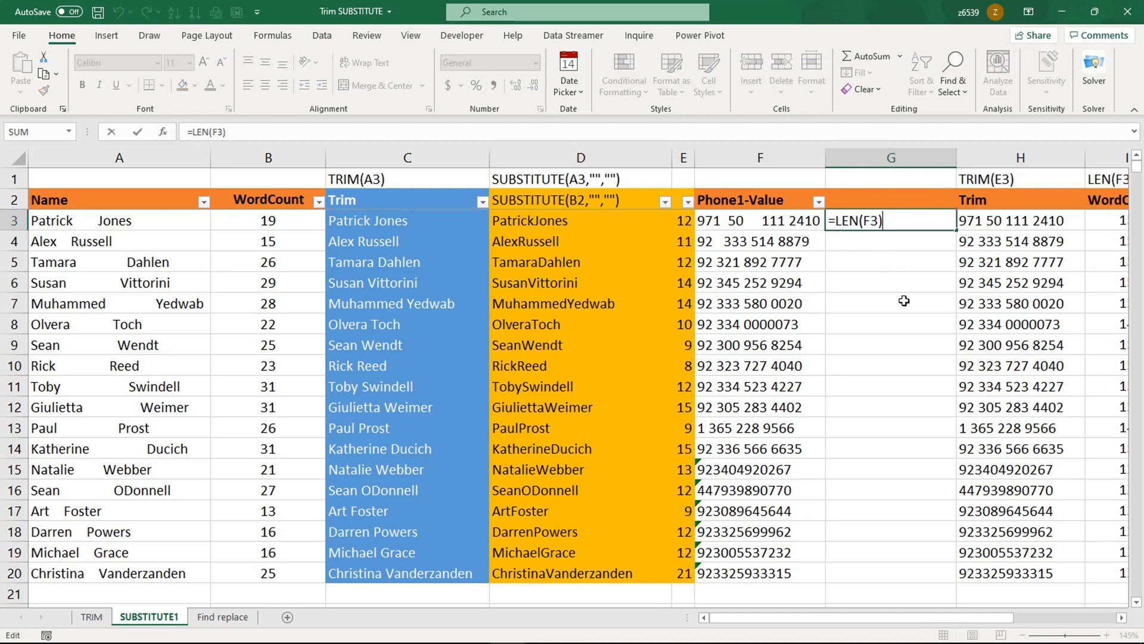
key(ctrl+Return)
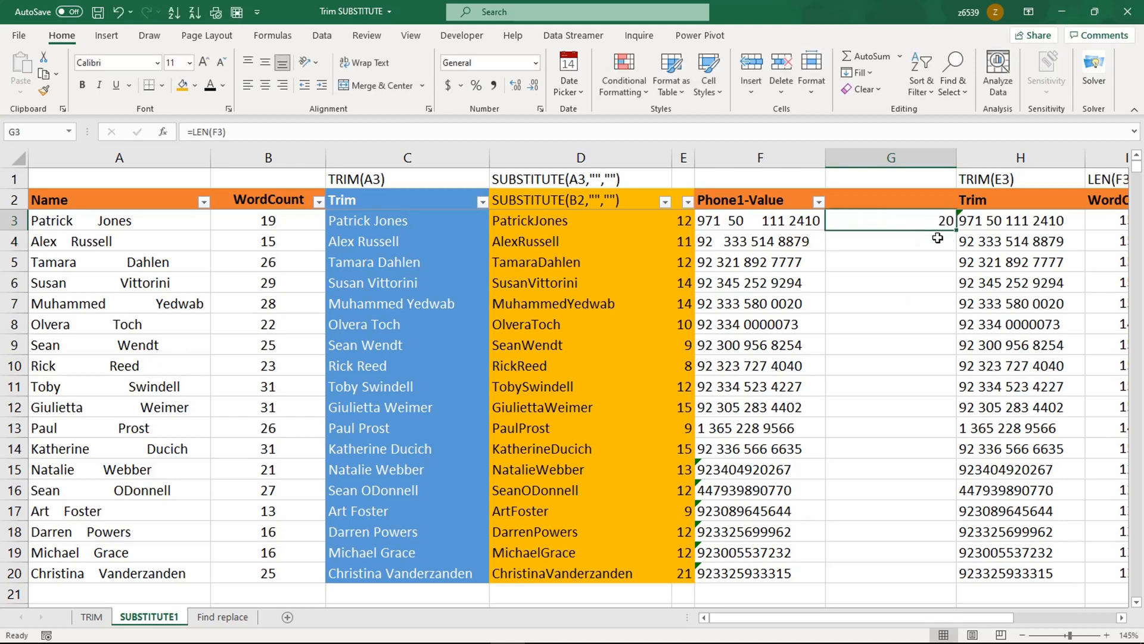
Fill the LEN formula from G3 down to G20 and narrow column G
double_click(956, 231)
drag(956, 157, 868, 154)
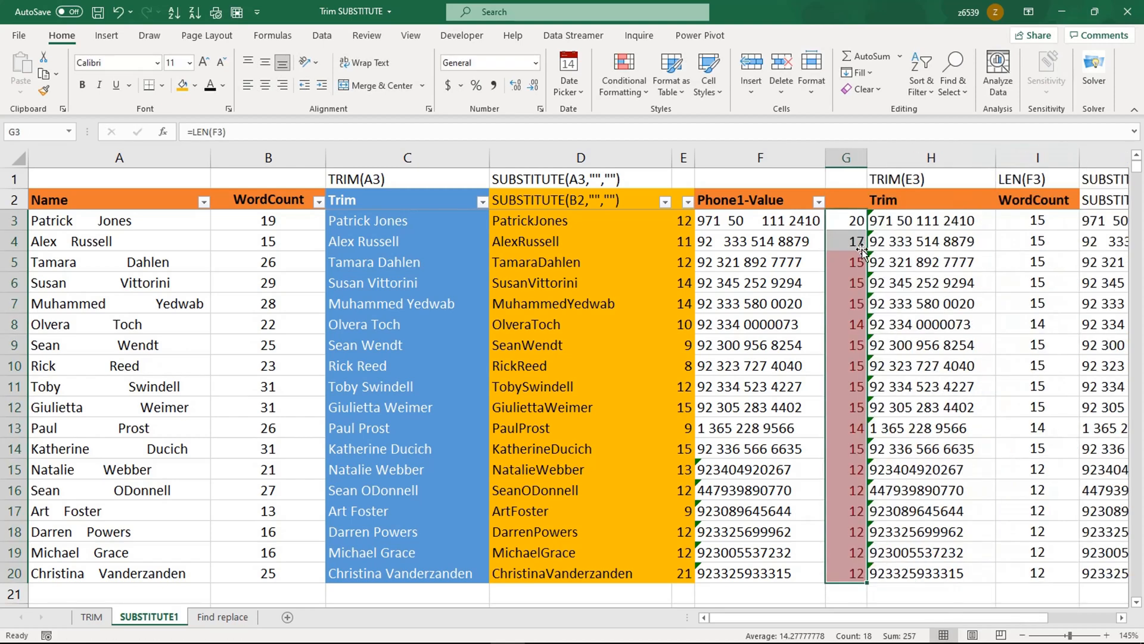
click(853, 215)
Compare the trimmed phone number in H3 with its length in I3, and check the trimmed numbers in H16 and H18:H20
click(880, 217)
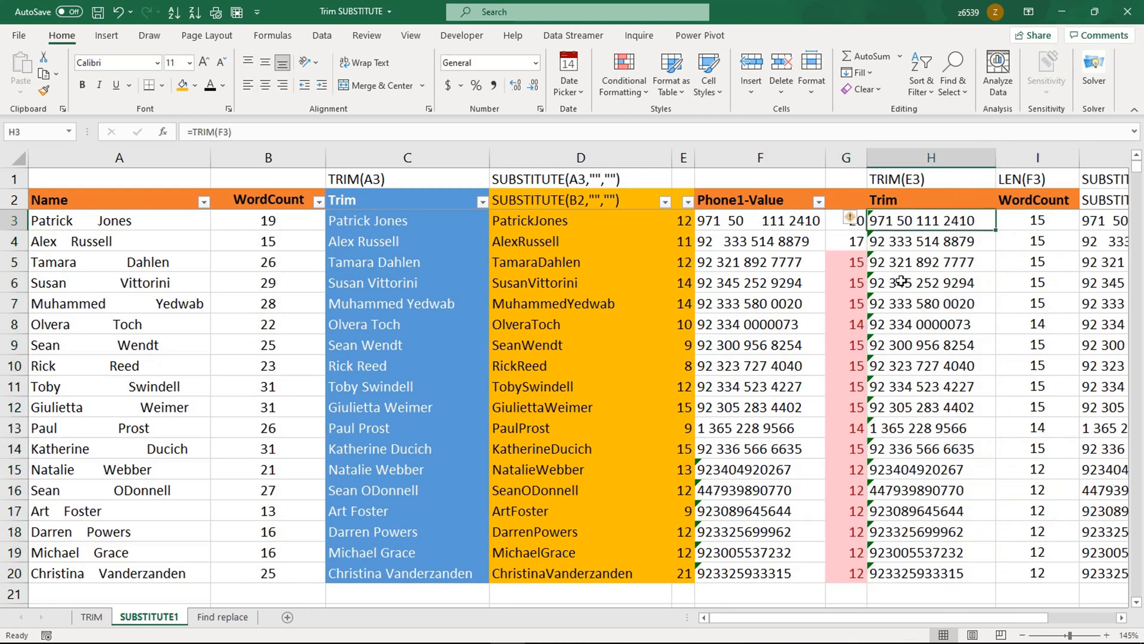
click(1034, 219)
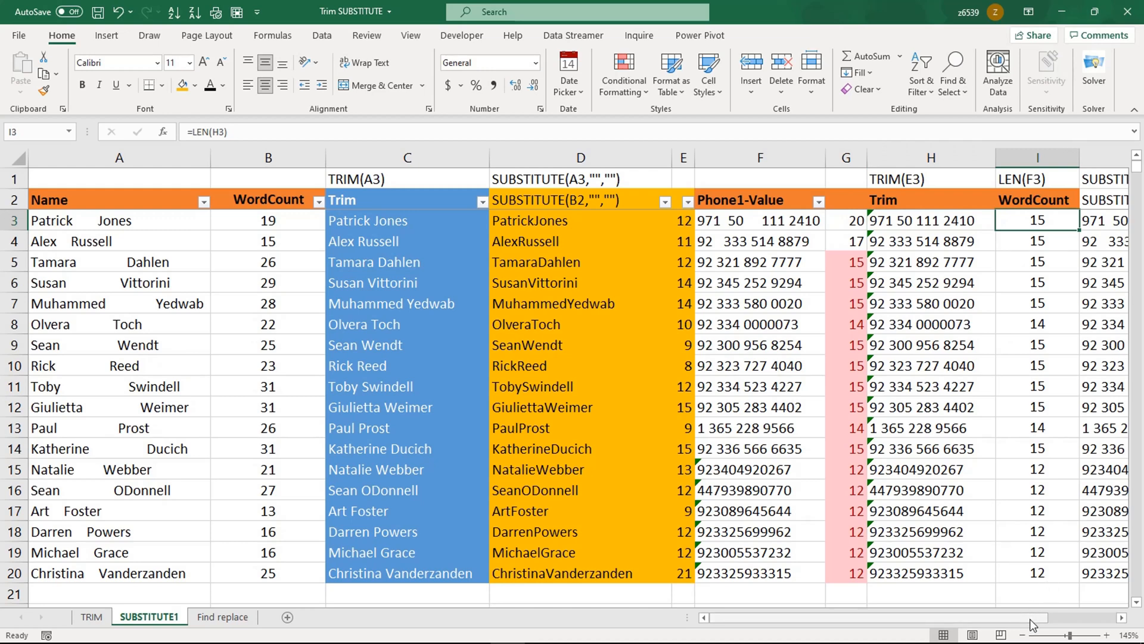
click(918, 496)
click(905, 532)
click(905, 551)
click(909, 573)
Clear the existing SUBSTITUTE formulas for the phone numbers from J3:J20
drag(978, 617, 1014, 619)
click(954, 224)
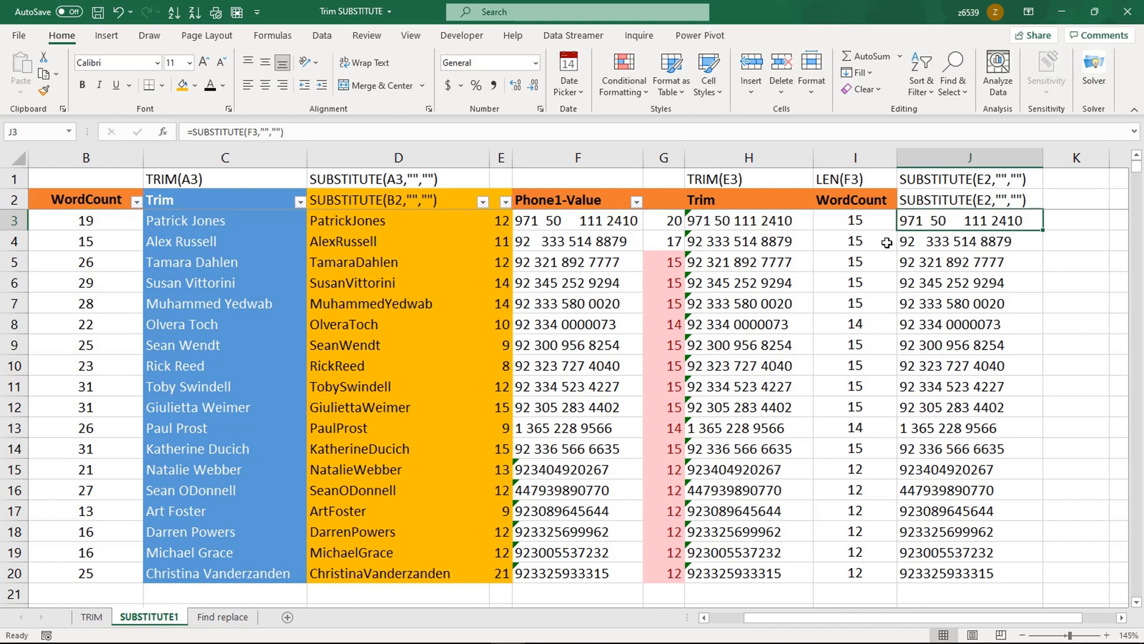
key(Delete)
click(956, 244)
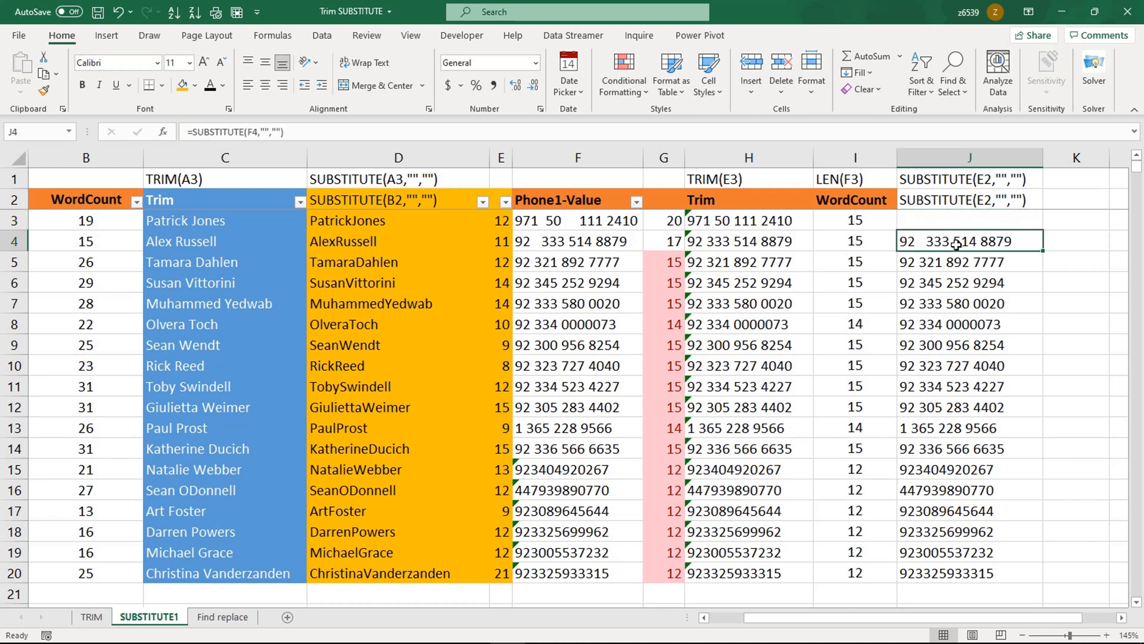
key(ctrl+shift+Down)
key(Delete)
key(Up)
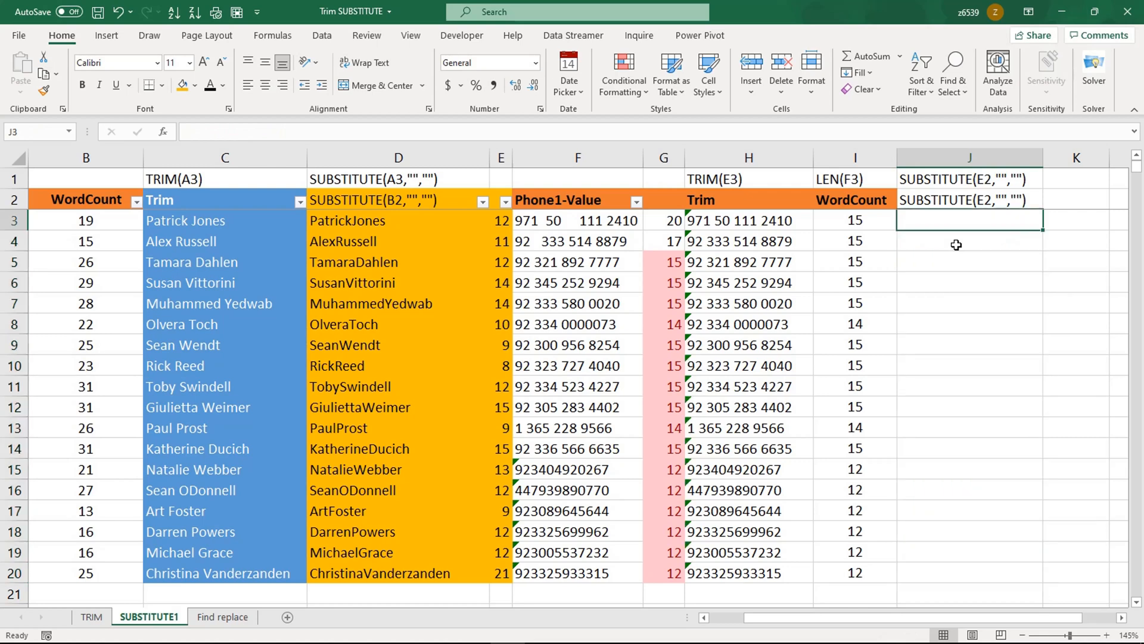
Enter the formula =SUBSTITUTE(F3," ","") in J3 to remove every space from the first phone number
text(=)
text(sub)
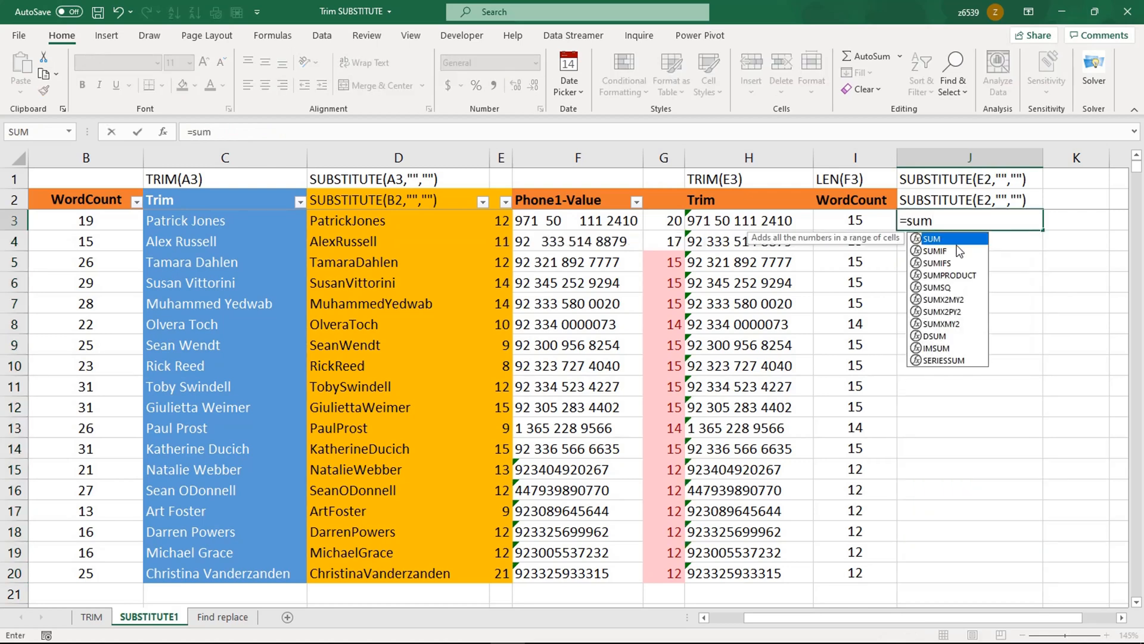
key(Tab)
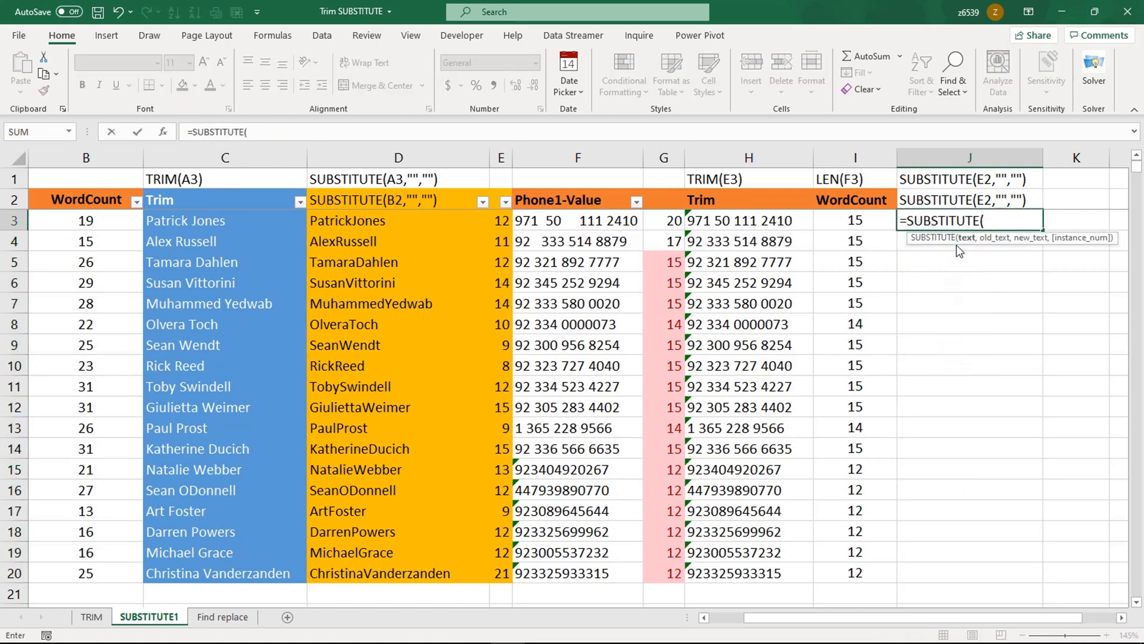
click(578, 222)
text(,)
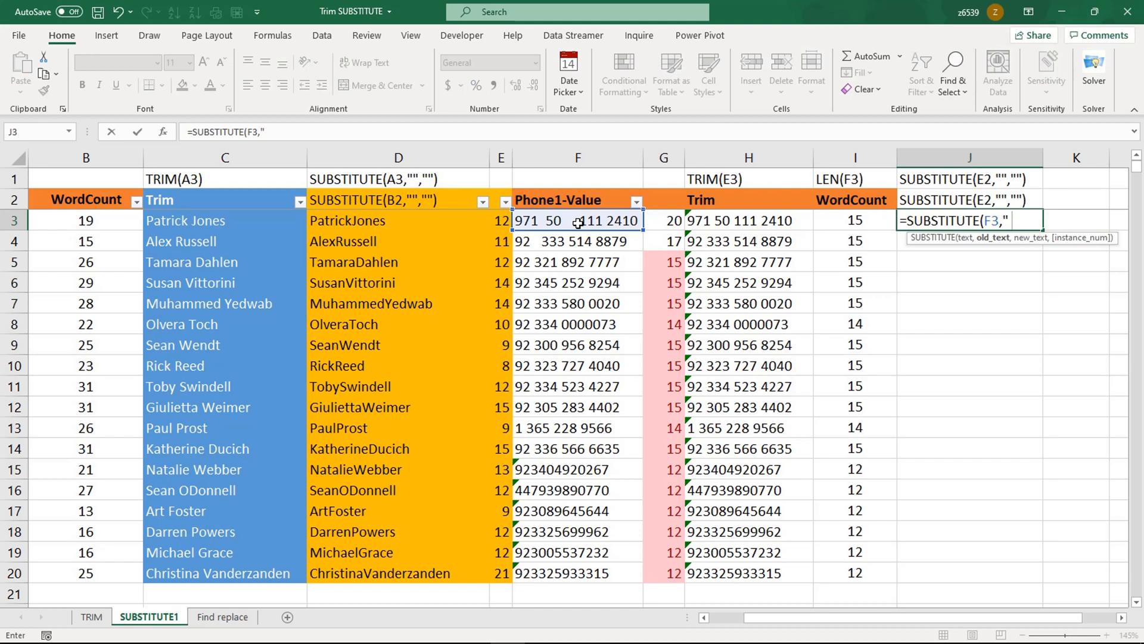
text(" ",)
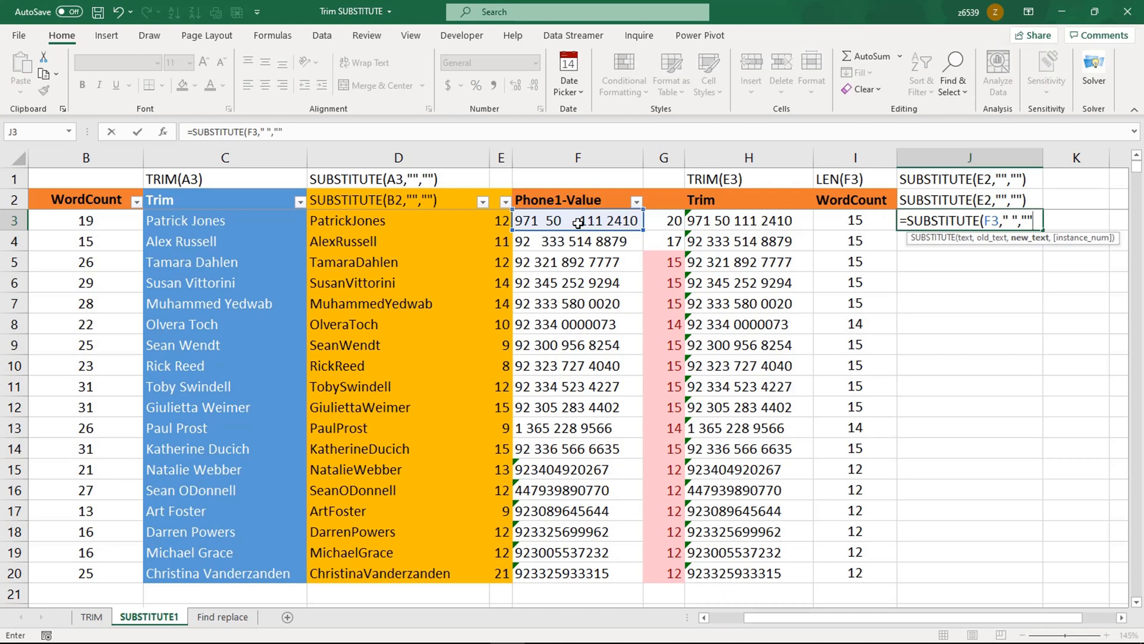
key(Return)
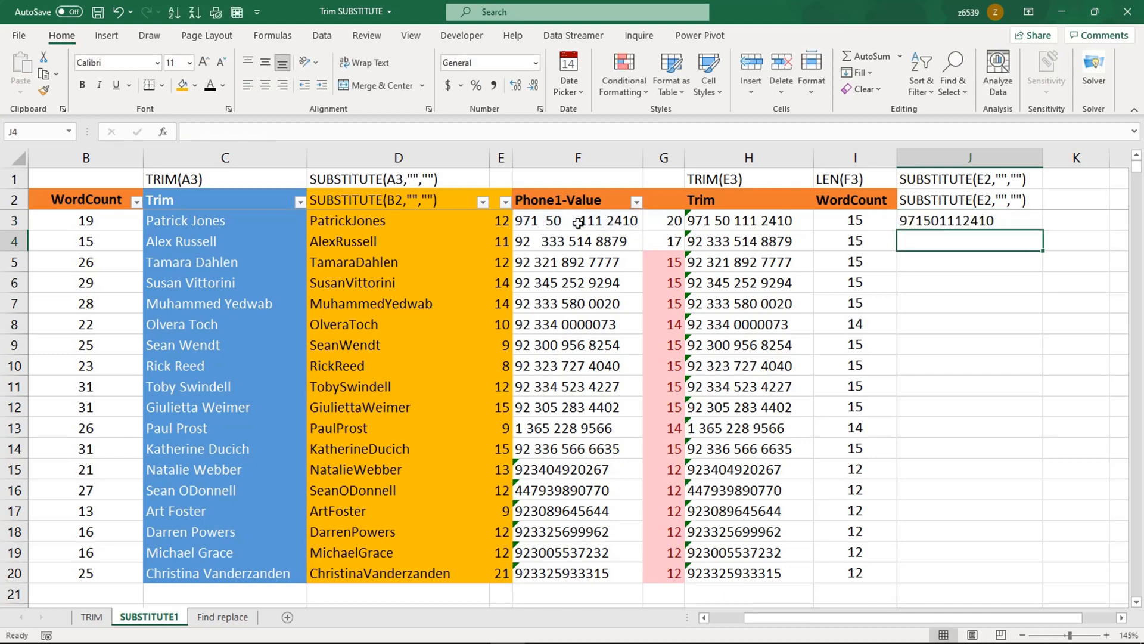
Fill the SUBSTITUTE formula from J3 down to J20 and check the copied formula in J6
click(957, 227)
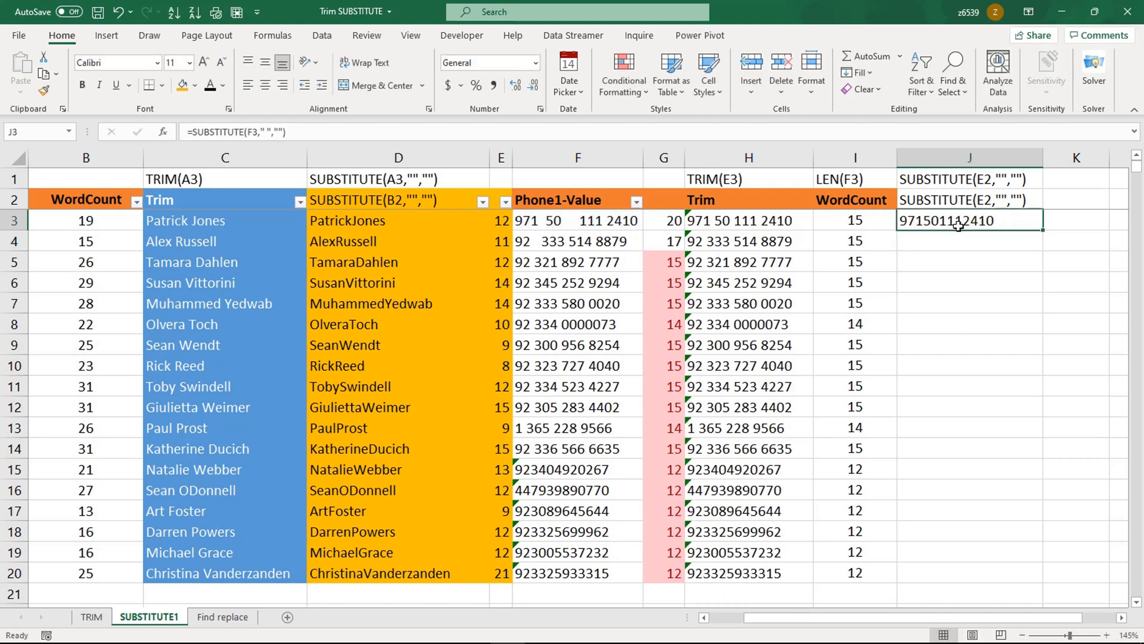
drag(1044, 231, 1034, 573)
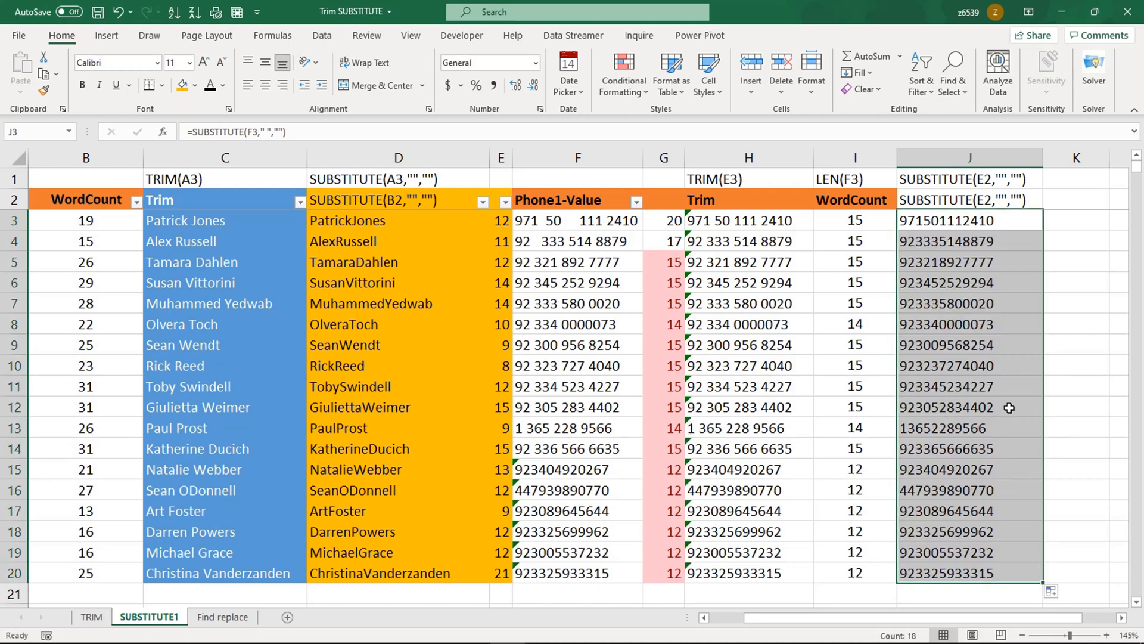
click(978, 285)
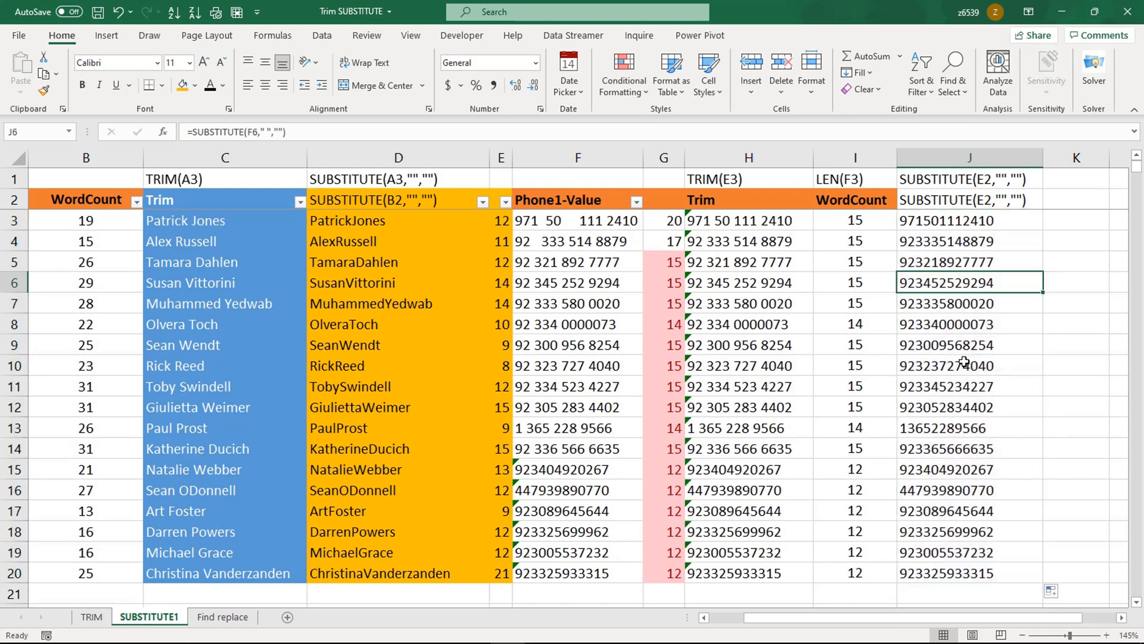
Enter =LEN(J3) in K3 to count the substituted phone number's characters, and fill it down to K20
click(1070, 219)
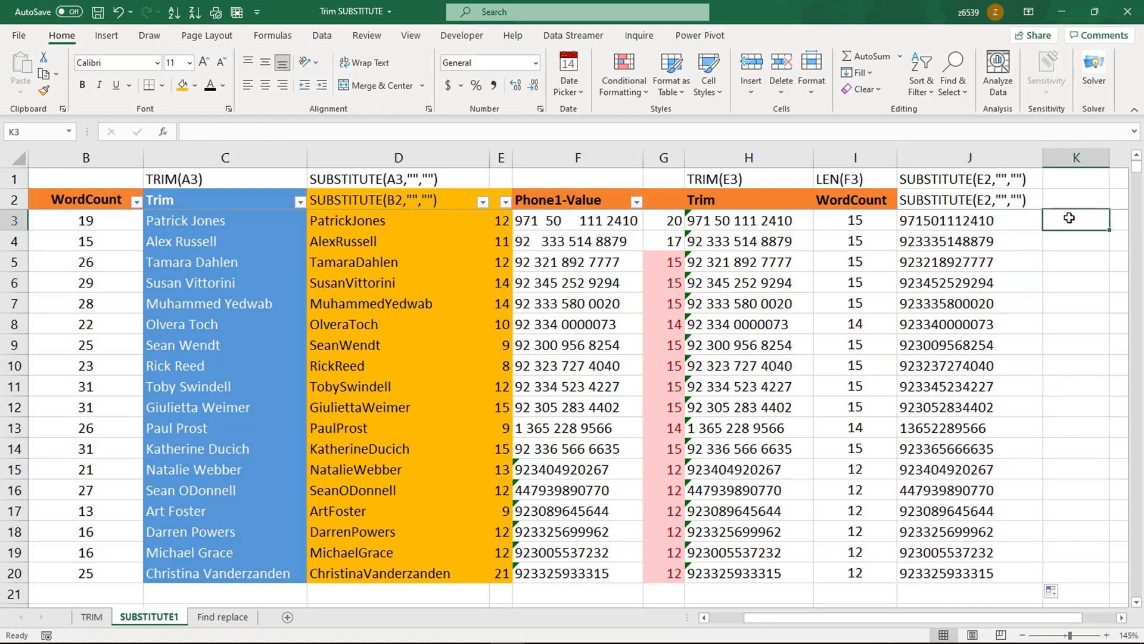
text(=len)
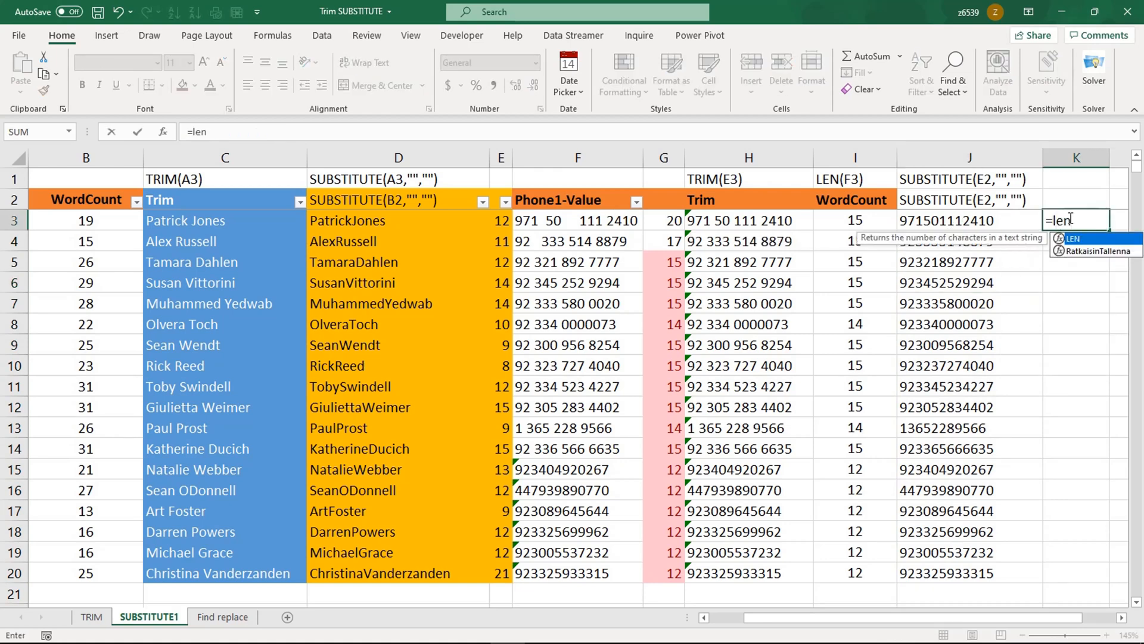
key(Tab)
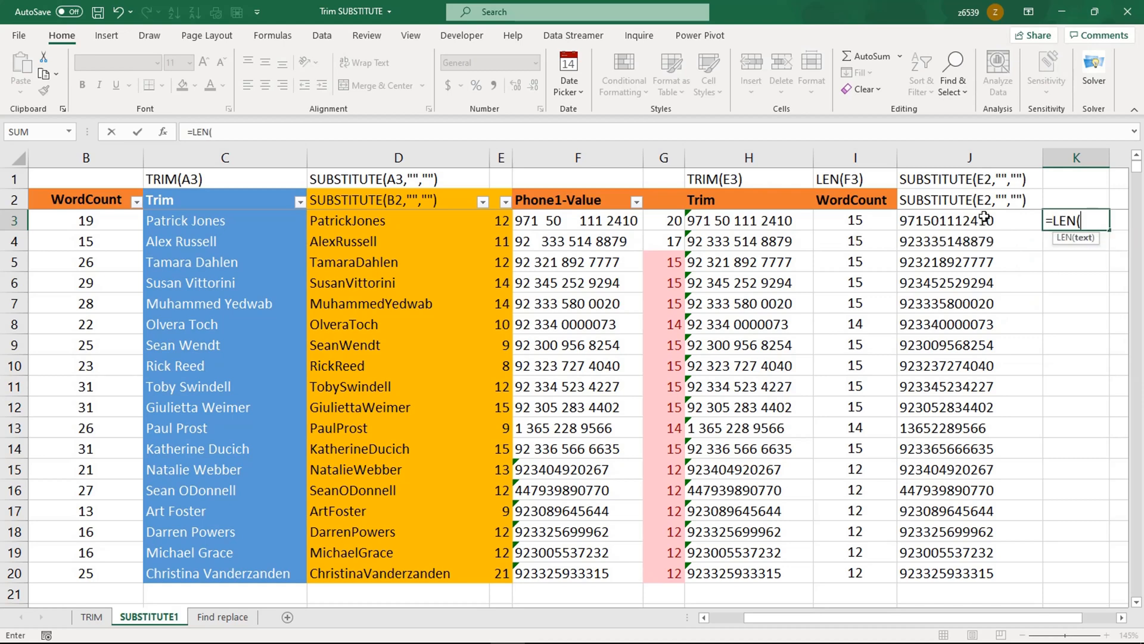
click(982, 220)
text())
key(Return)
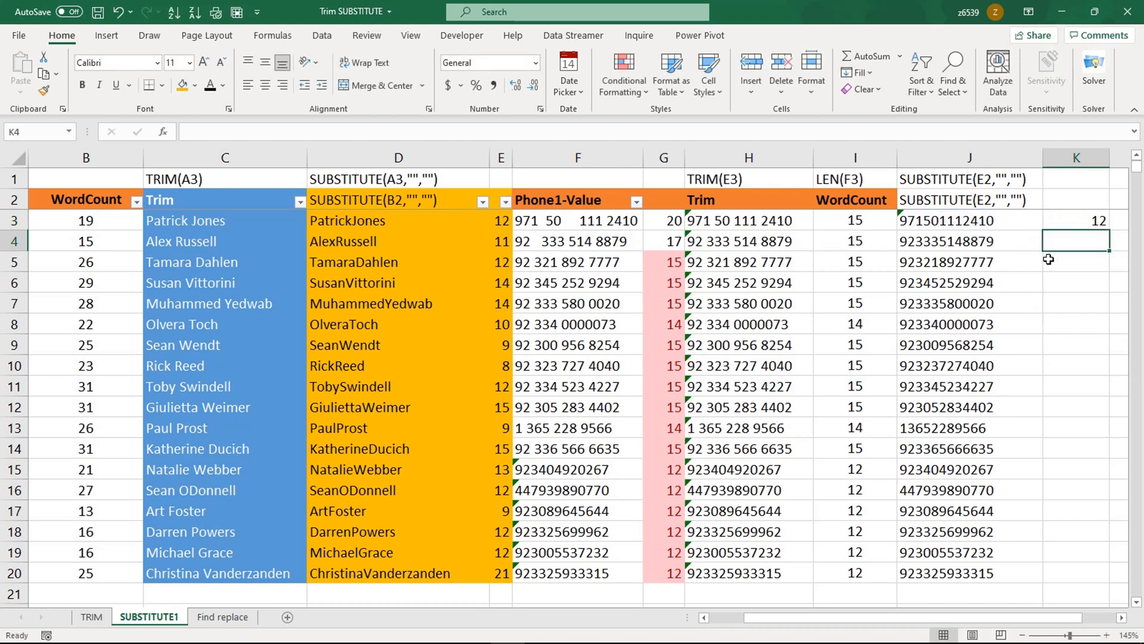
click(1050, 224)
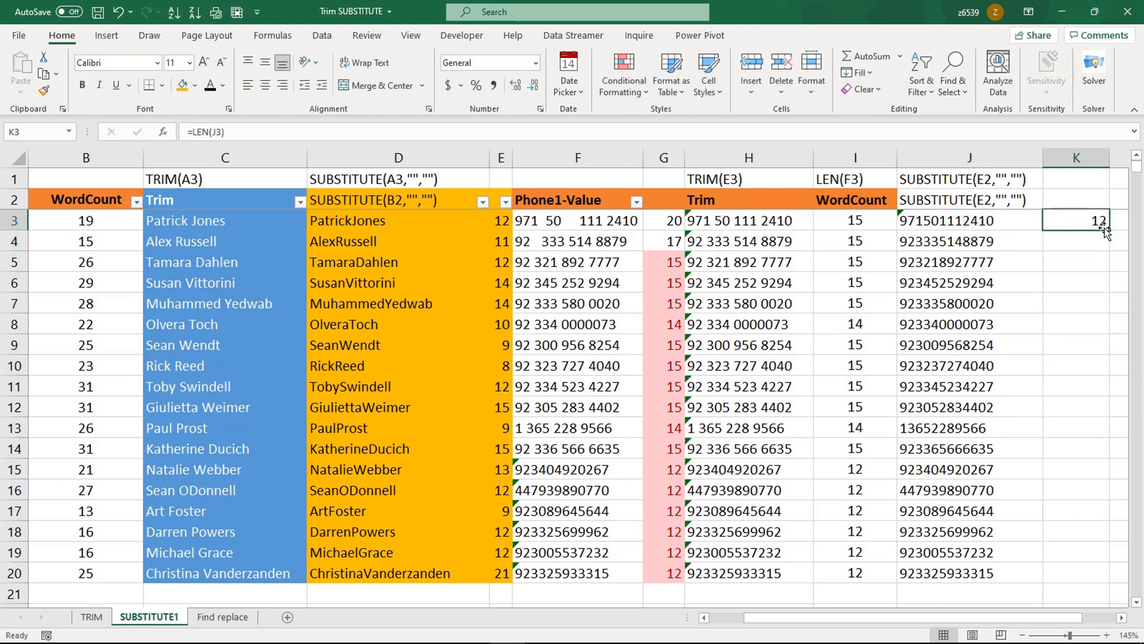
double_click(1110, 229)
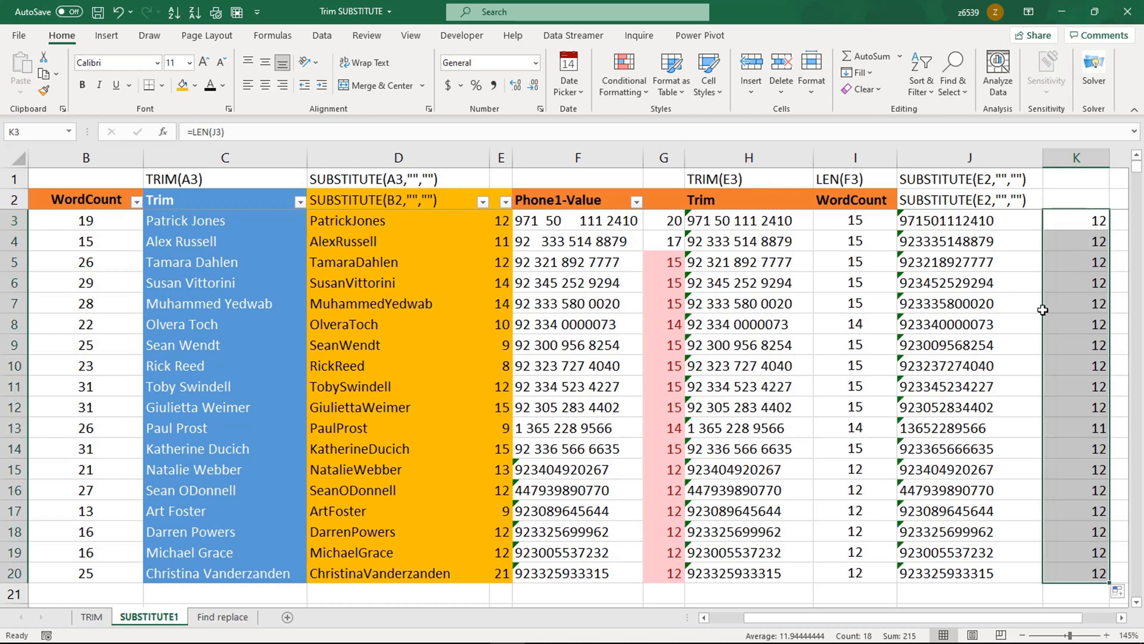
Compare the length of the substituted phone number in K3 with the trimmed number's length in I3
click(975, 277)
click(1085, 221)
click(873, 224)
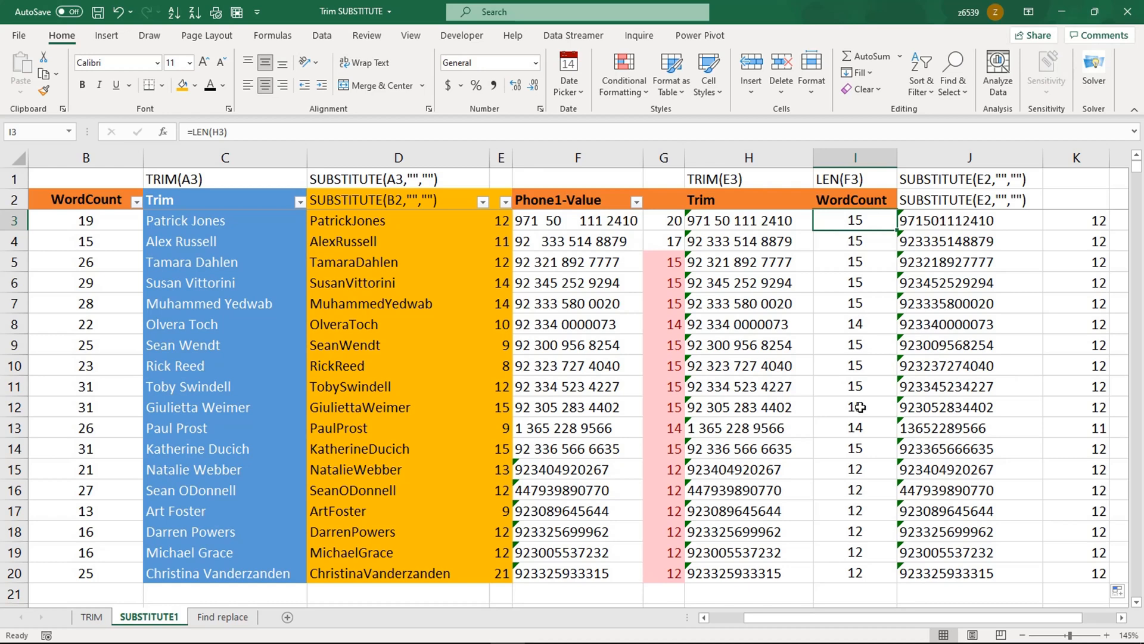
Insert two spaces before the last three digits in F8, one before the last two in F9, and several mid-number in F17
click(763, 324)
text(=TRIM(F8))
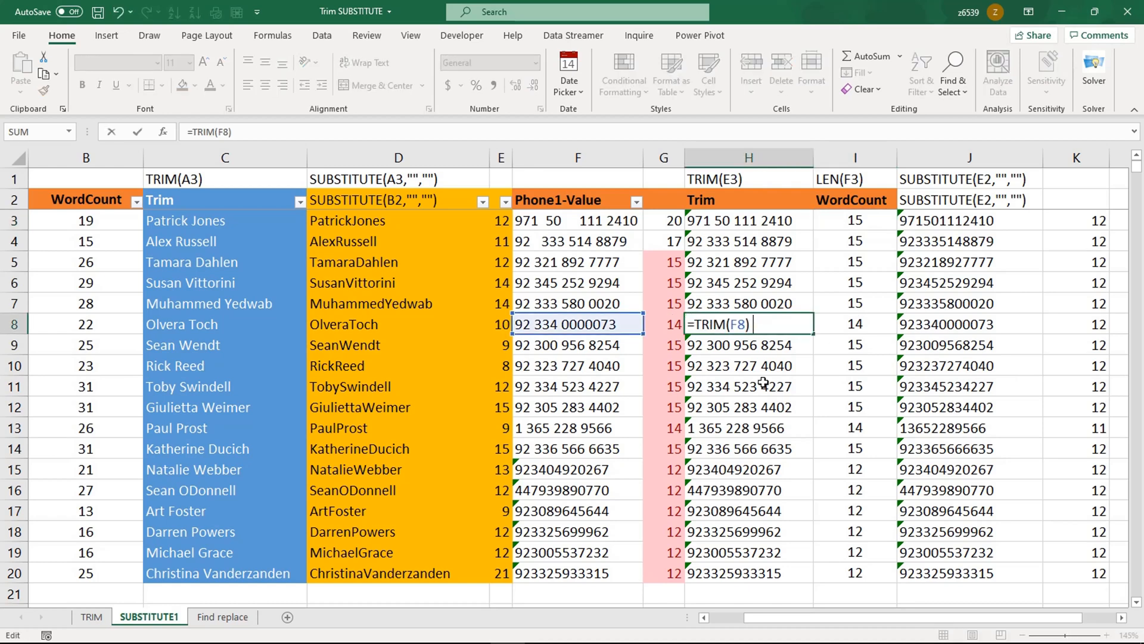
click(572, 324)
key(F2)
key(Left)
key(Left)
key(Left)
click(597, 365)
double_click(604, 347)
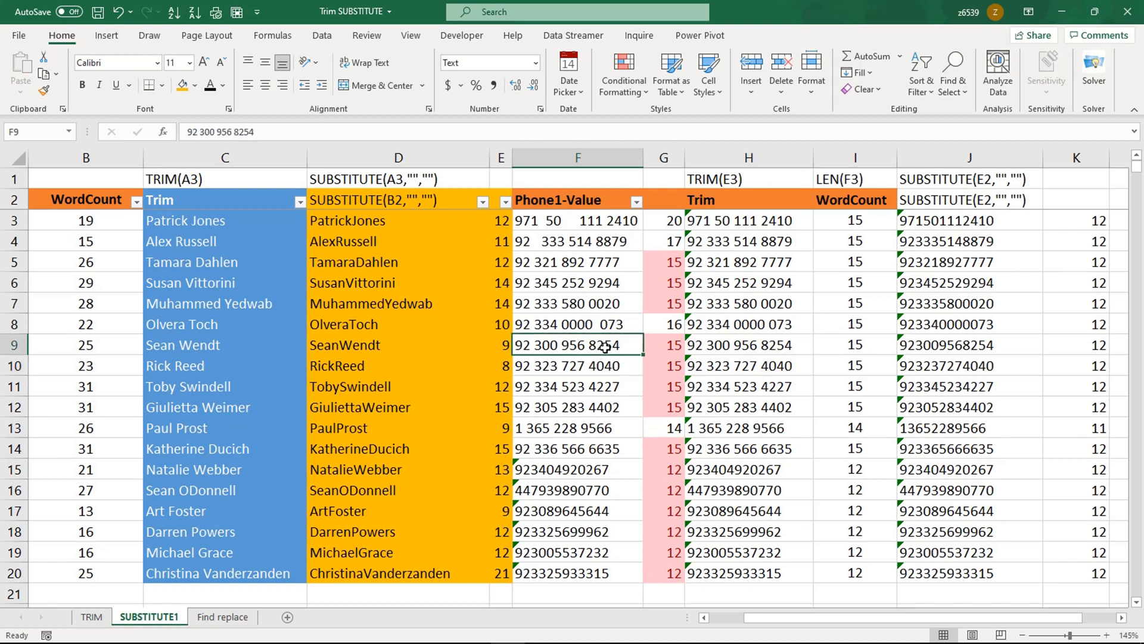
click(562, 489)
double_click(563, 507)
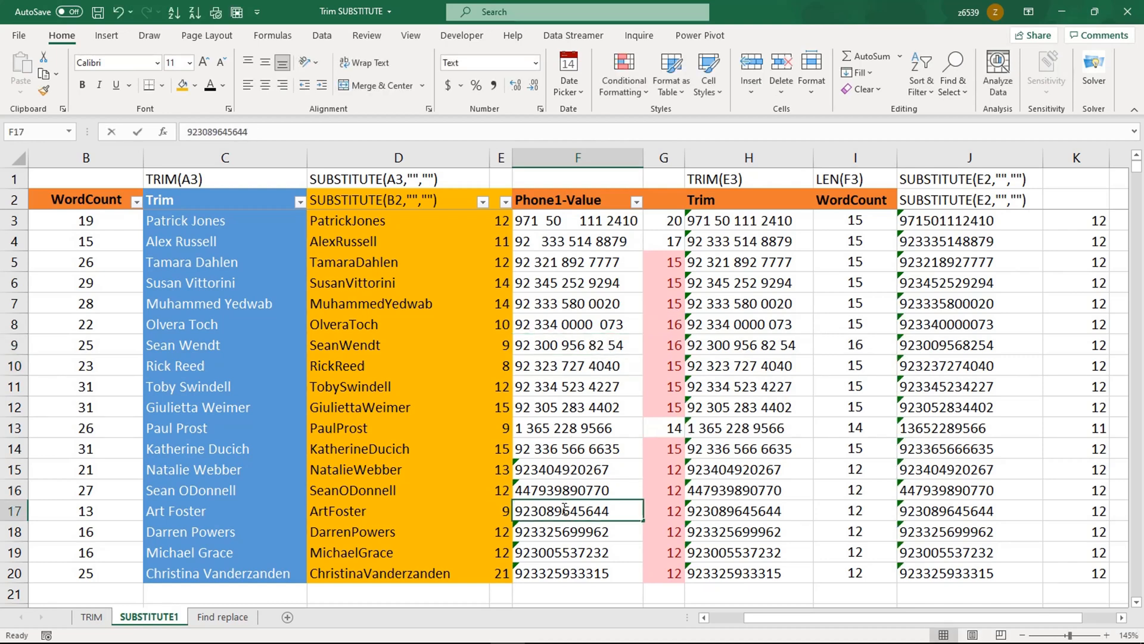
click(563, 530)
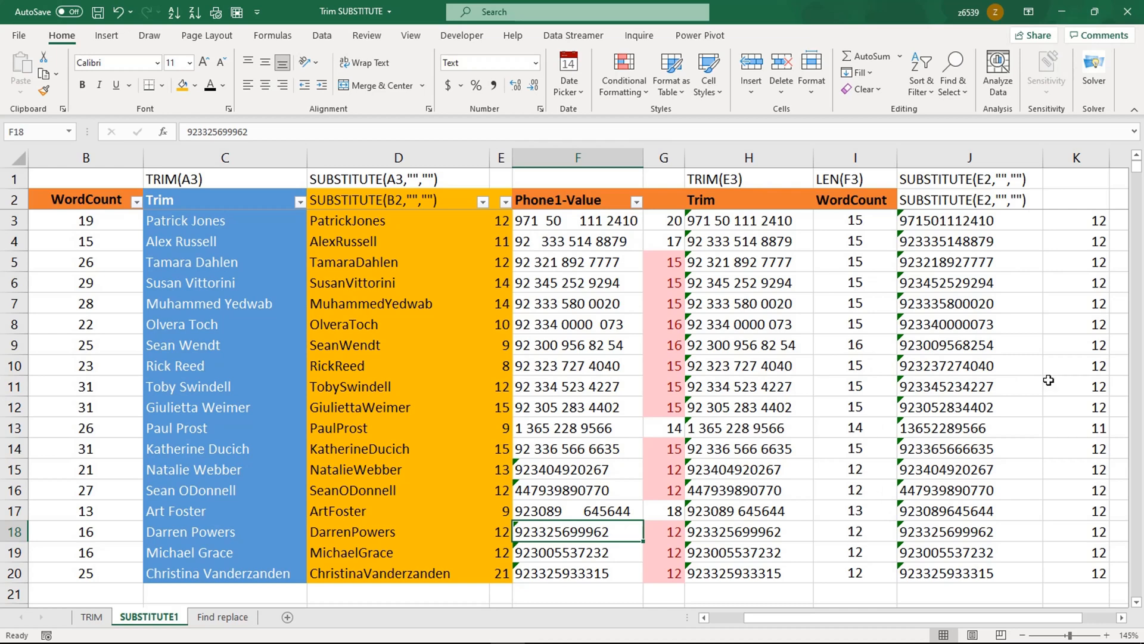
Compare the SUBSTITUTE results in D3 and J3:J20 with the TRIM results in column H, and check the length in K8
click(1072, 324)
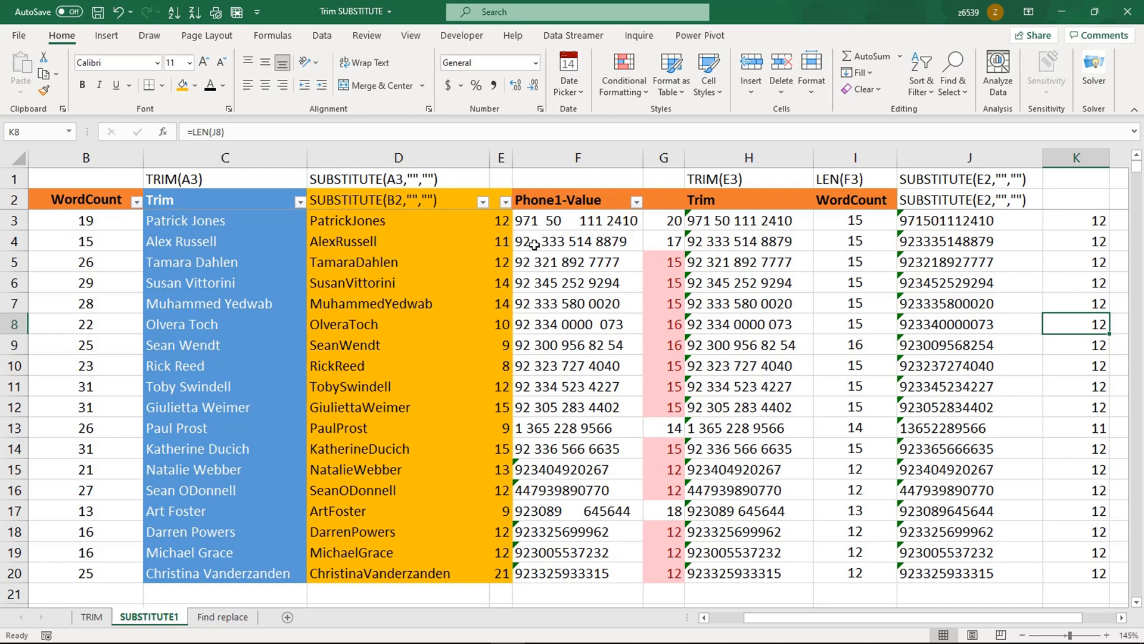
click(400, 221)
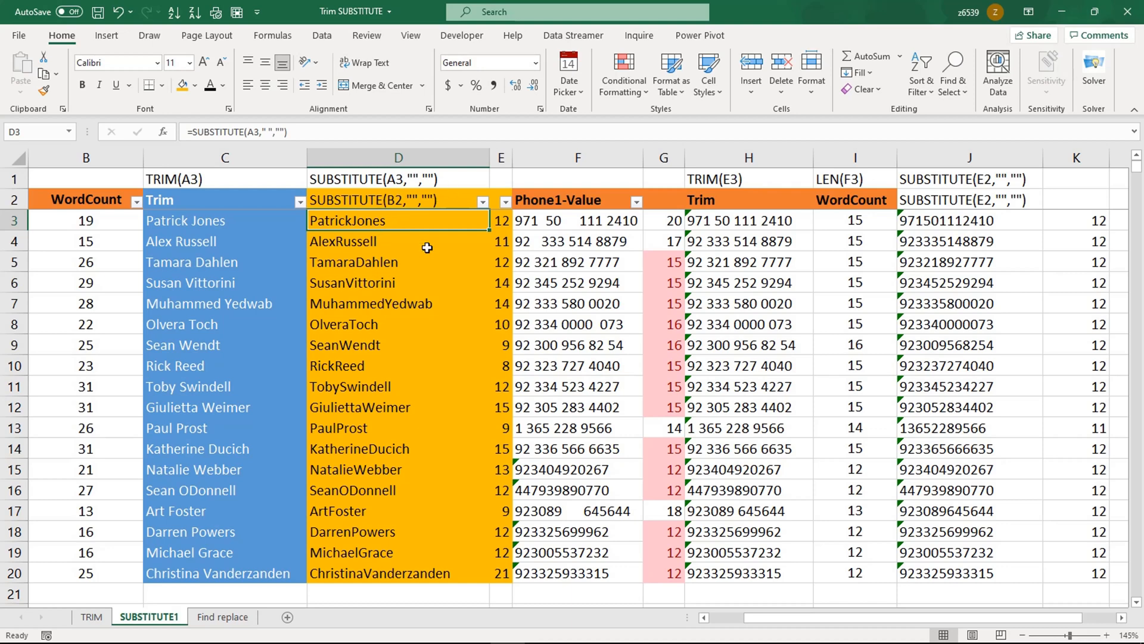
click(968, 221)
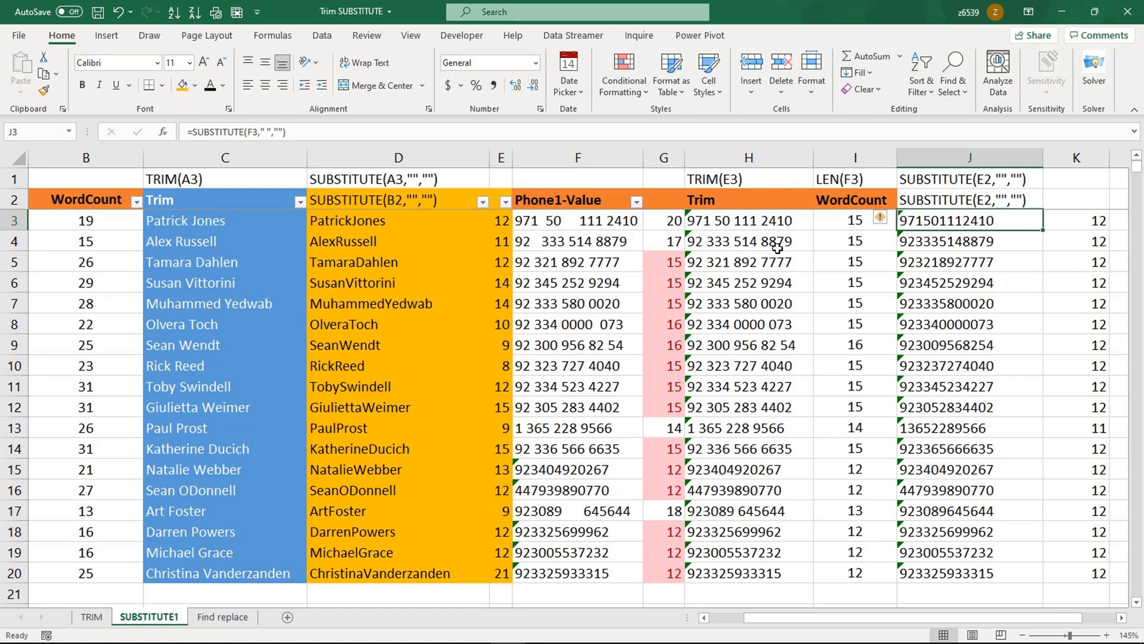
click(733, 227)
click(937, 222)
drag(938, 222, 928, 571)
click(723, 220)
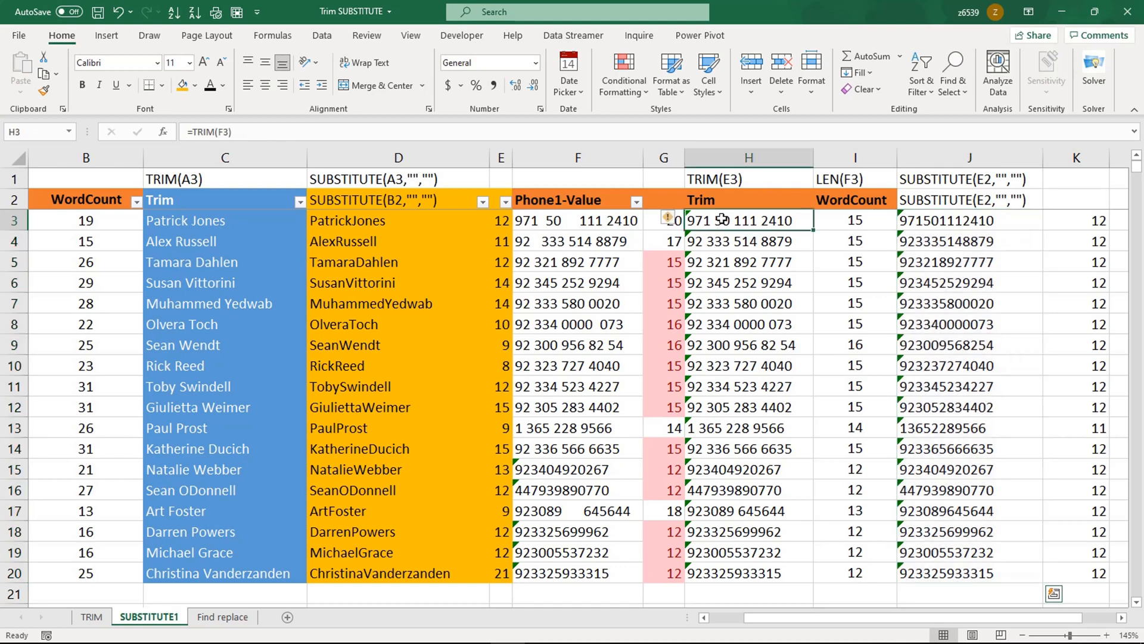
drag(728, 227, 720, 500)
click(590, 428)
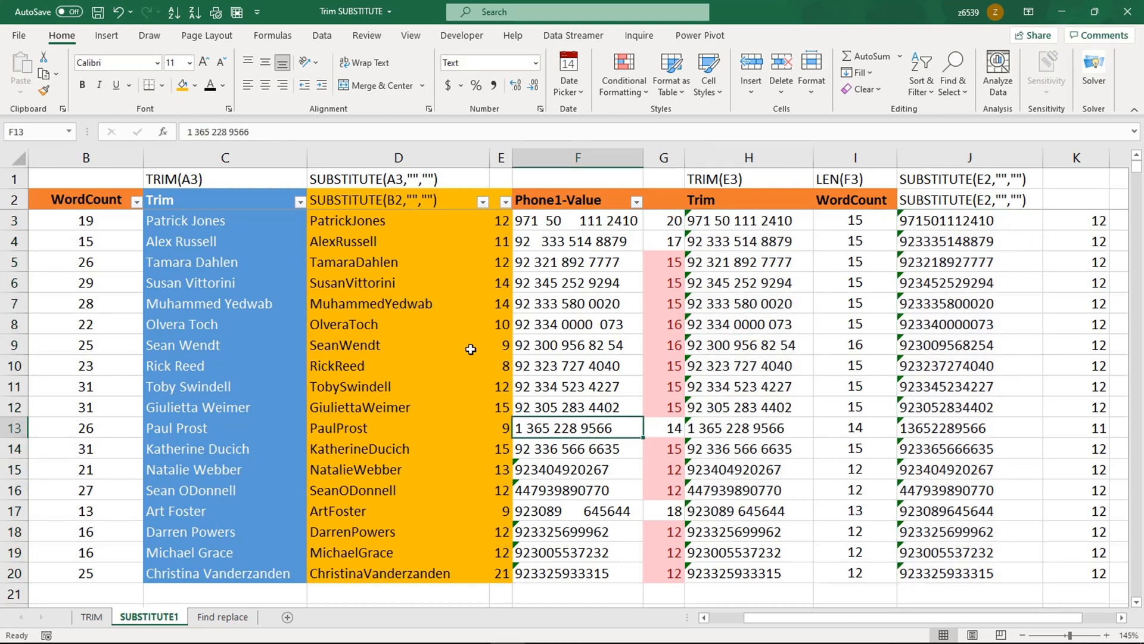
click(413, 340)
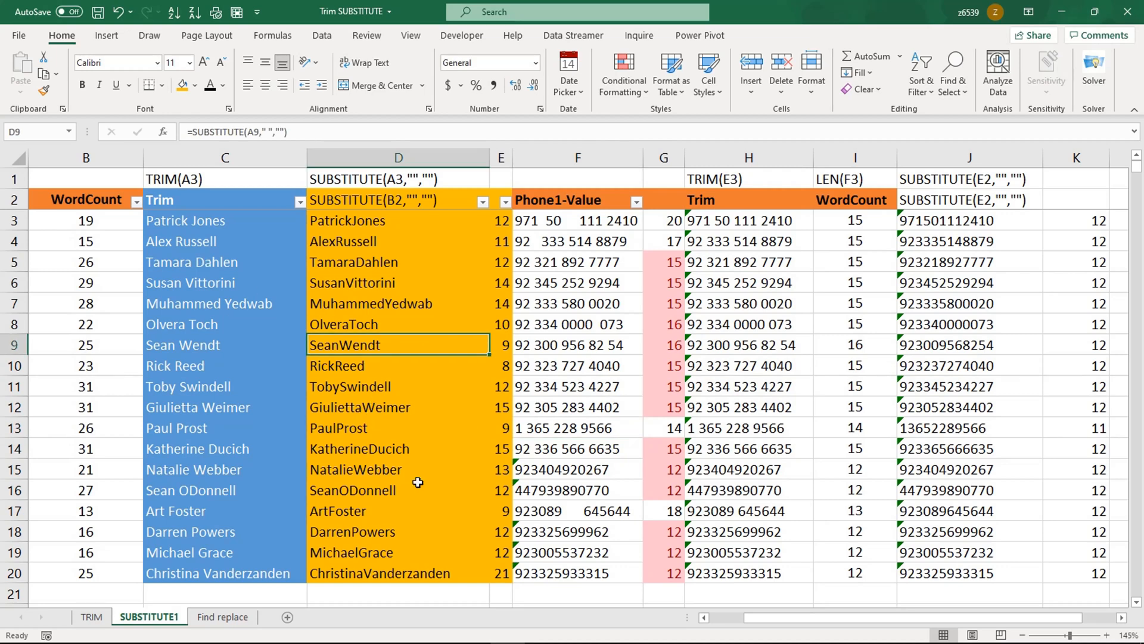
Change the initial letters of the first and last name in A4 to lowercase
drag(767, 618, 692, 617)
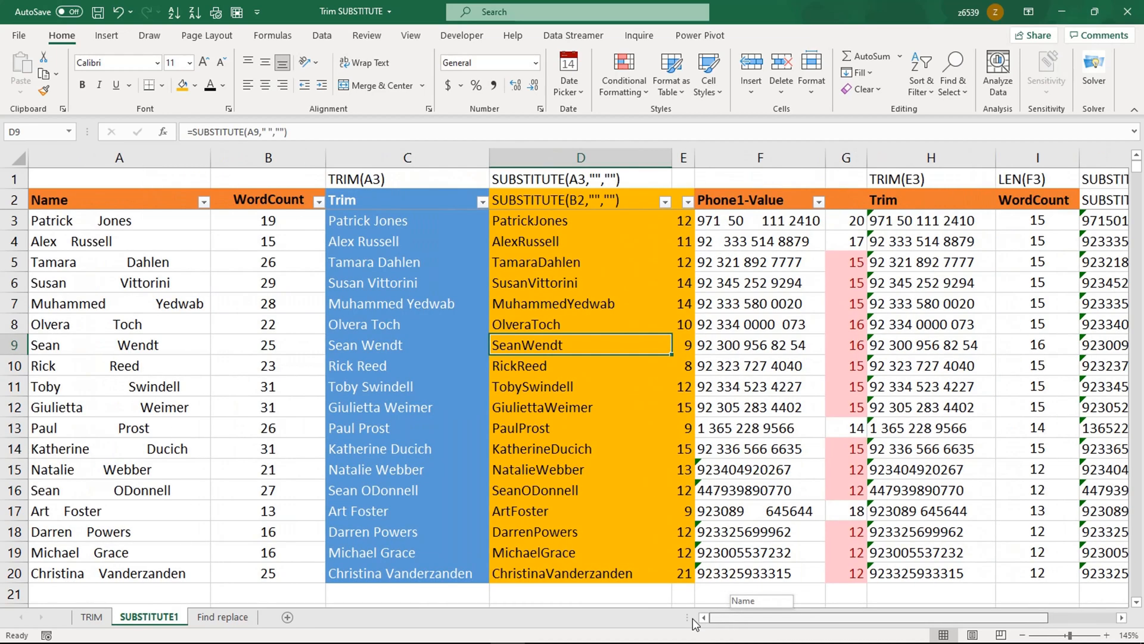
click(48, 244)
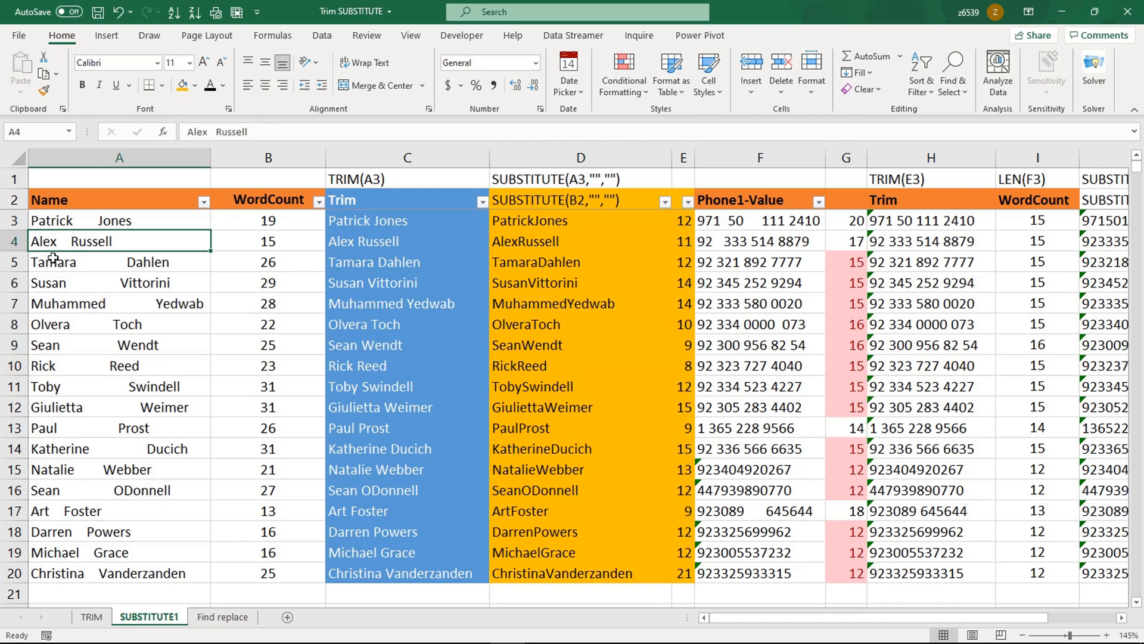
double_click(39, 241)
key(BackSpace)
text(a)
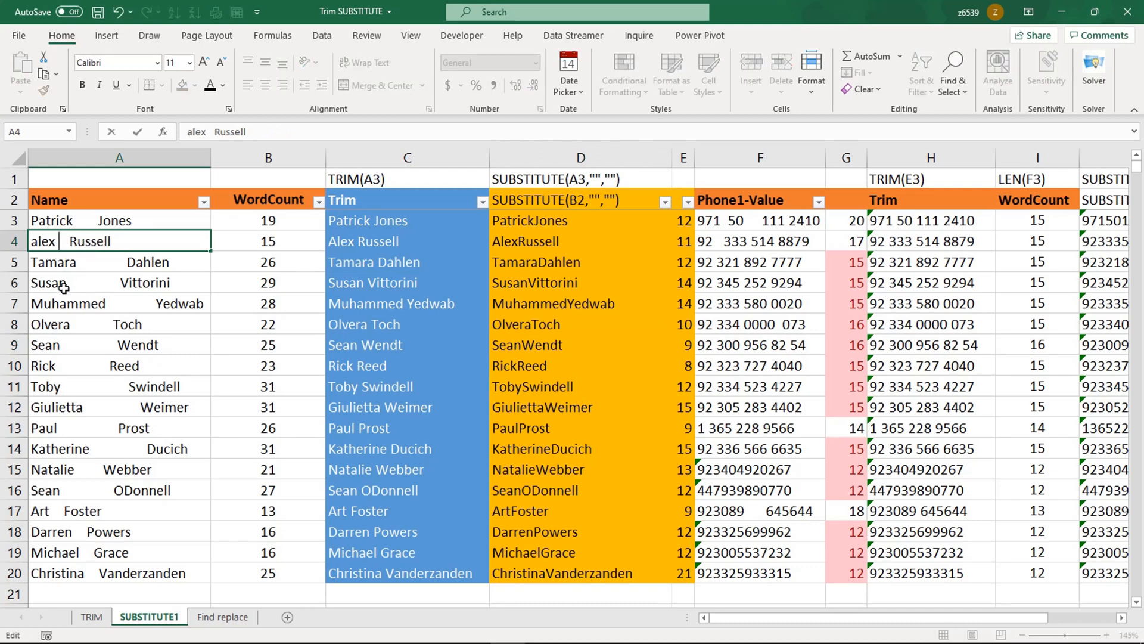
key(Delete)
text(r)
key(Return)
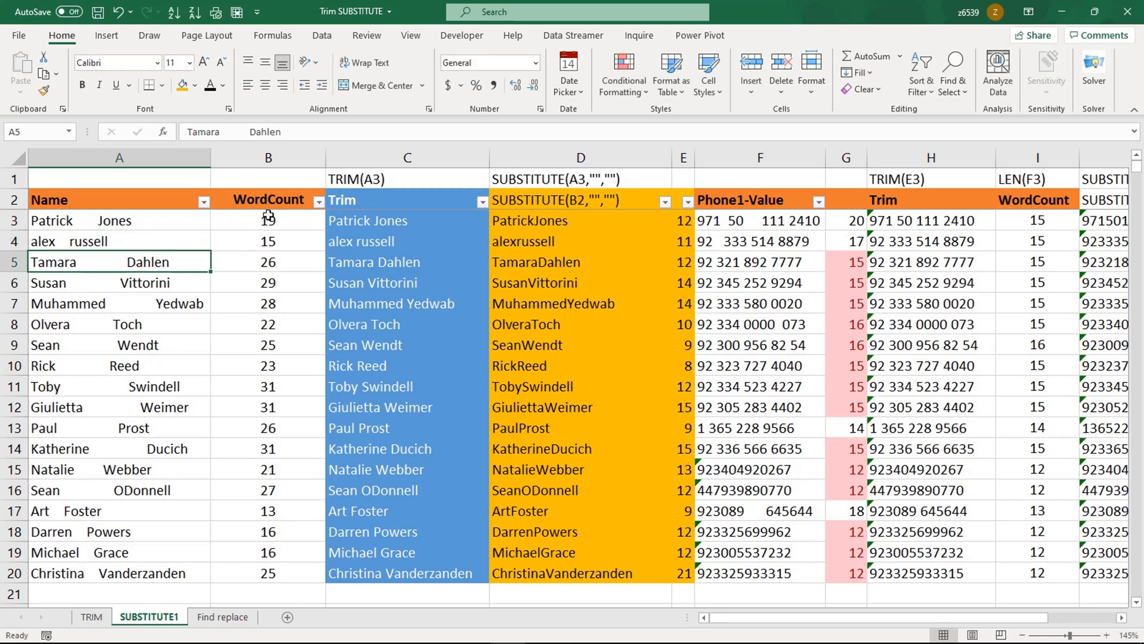
Wrap the TRIM formula in C4 in the UPPER function so it reads =UPPER(TRIM(A4))
click(348, 242)
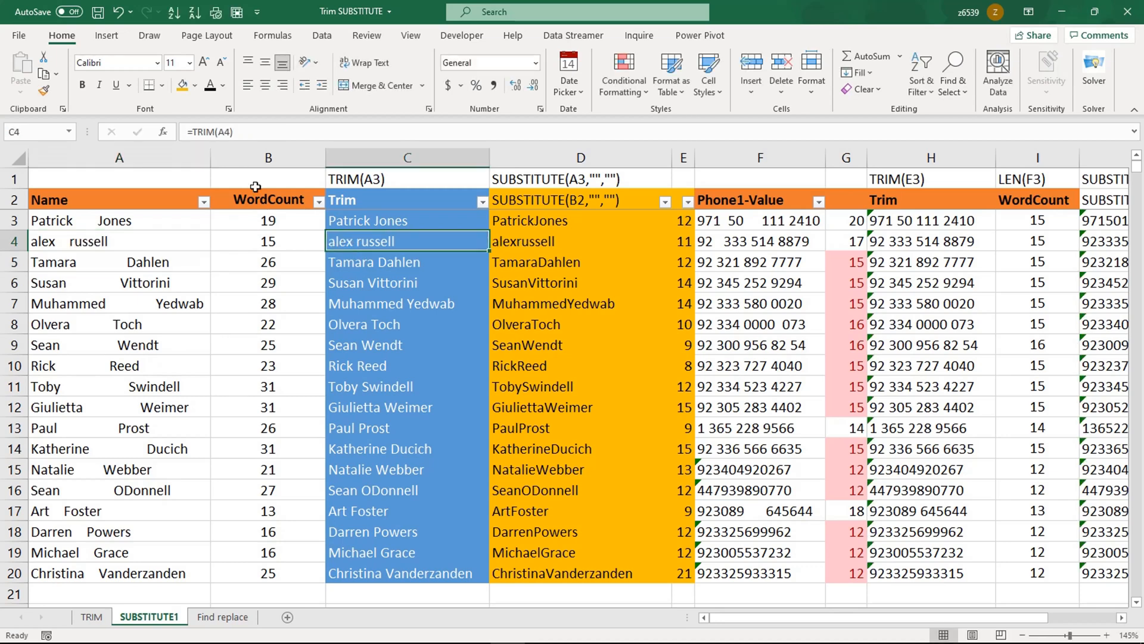
click(191, 130)
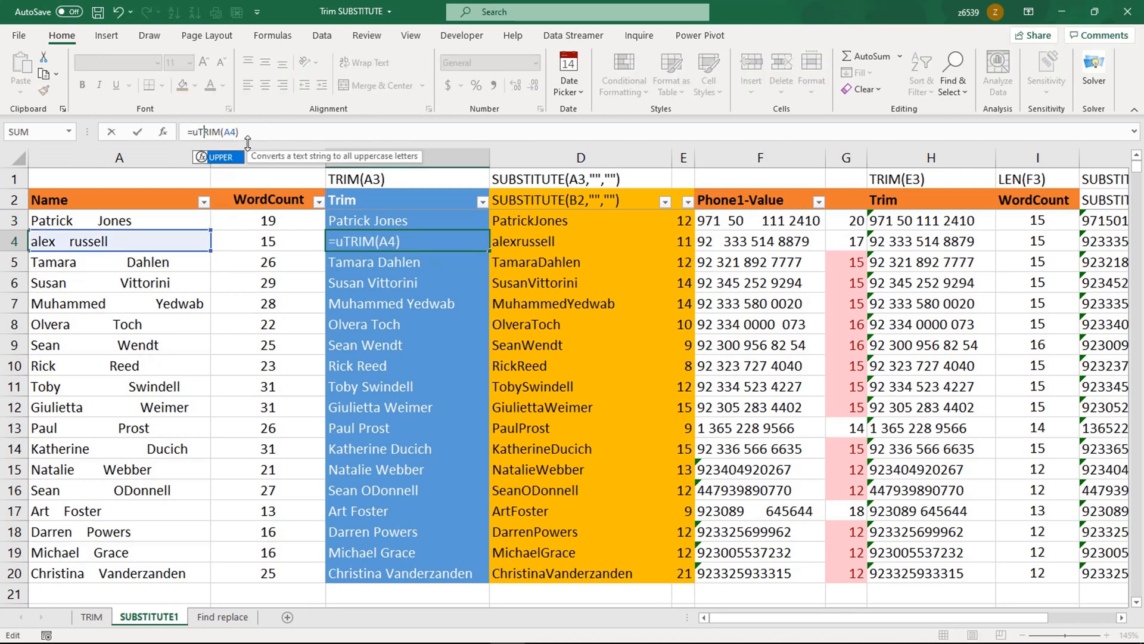
text(upp)
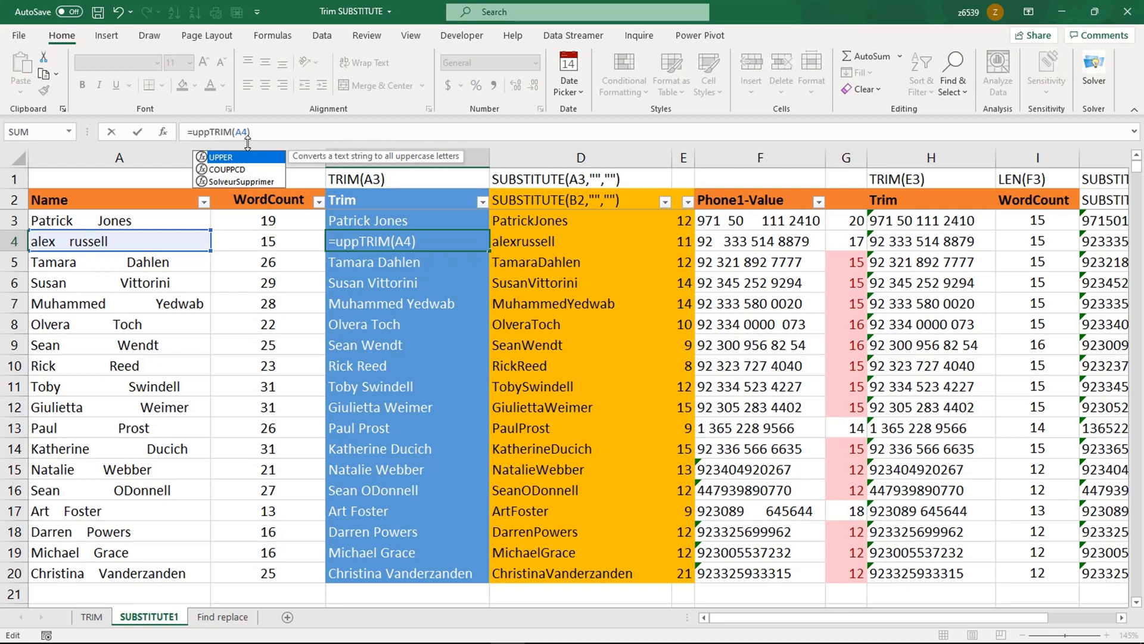
key(Tab)
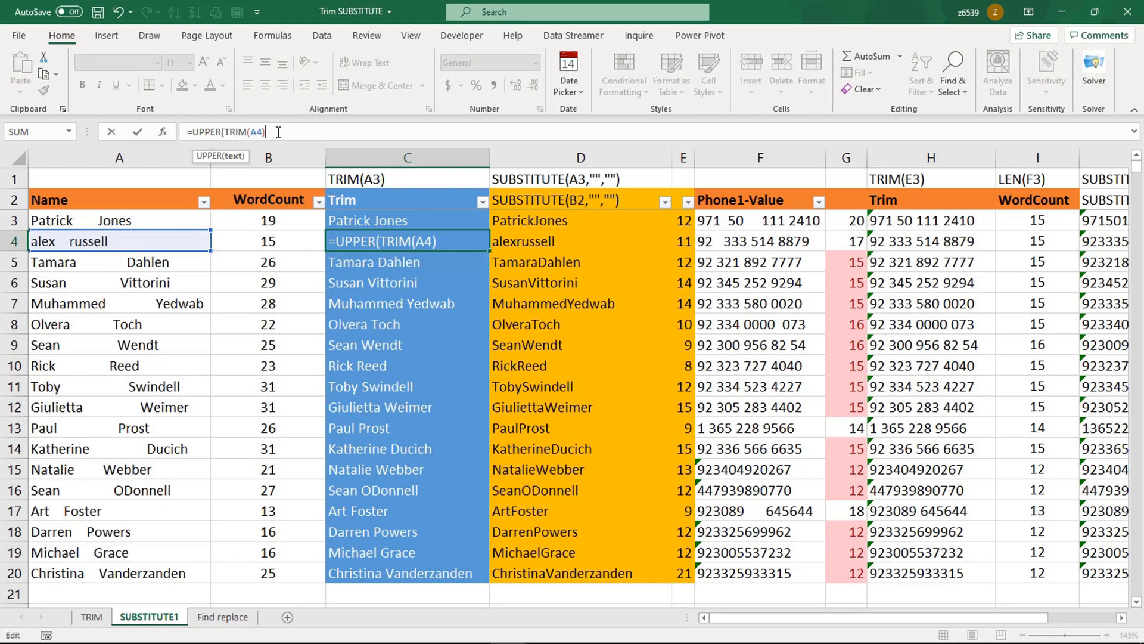
text())
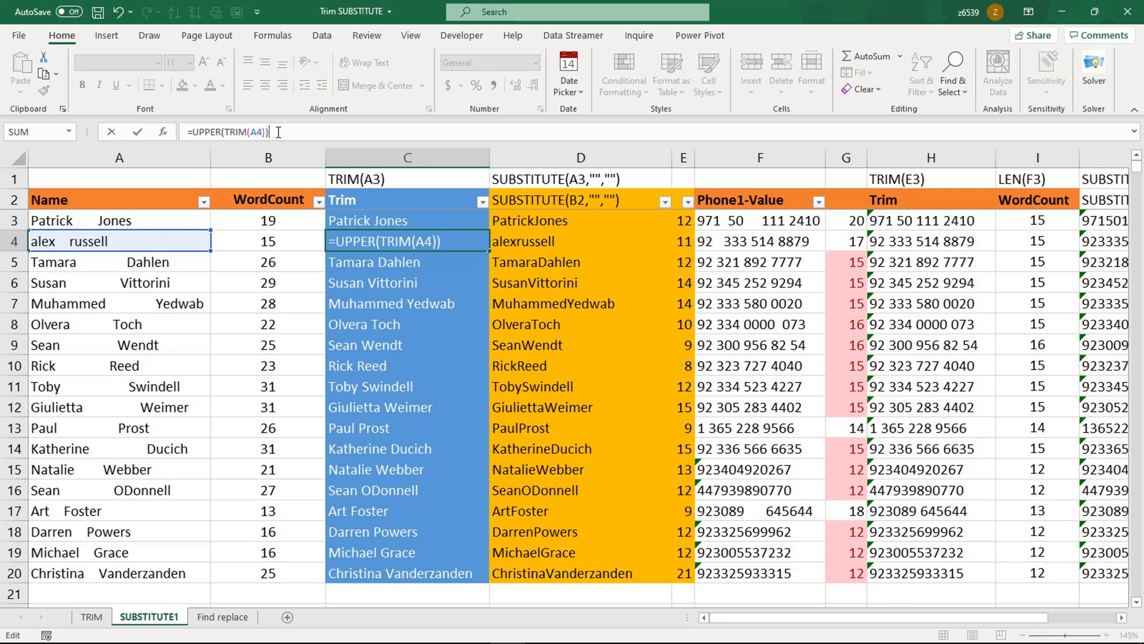
key(Return)
click(414, 240)
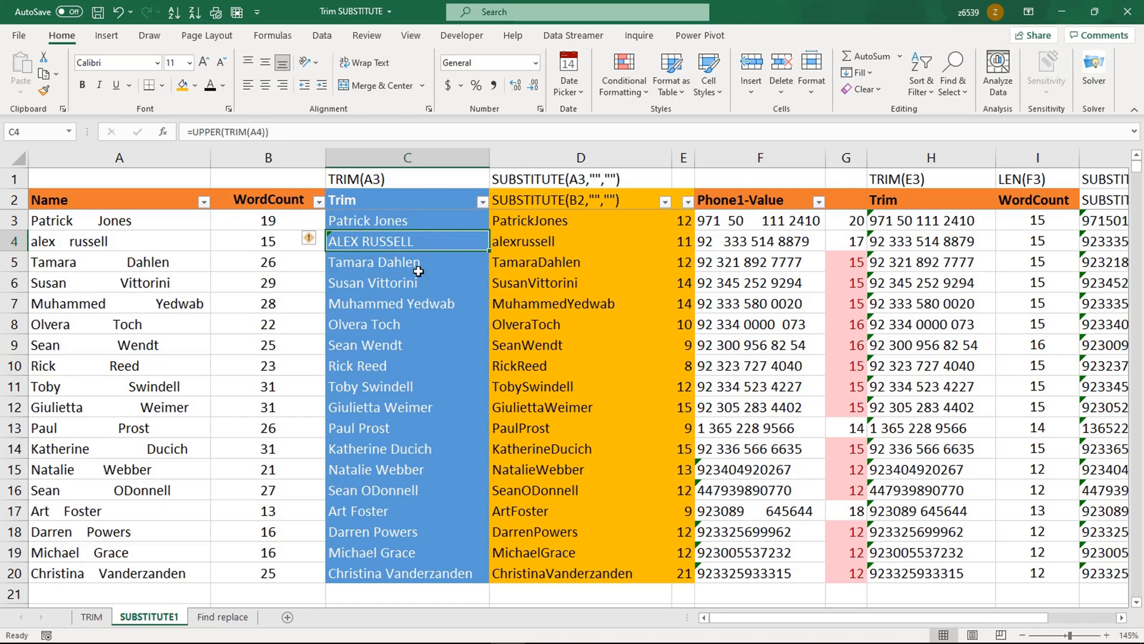
Replace UPPER with LOWER in C4 so the formula reads =LOWER(TRIM(A4))
click(192, 131)
key(Delete)
key(Delete)
key(Delete)
key(Delete)
key(Delete)
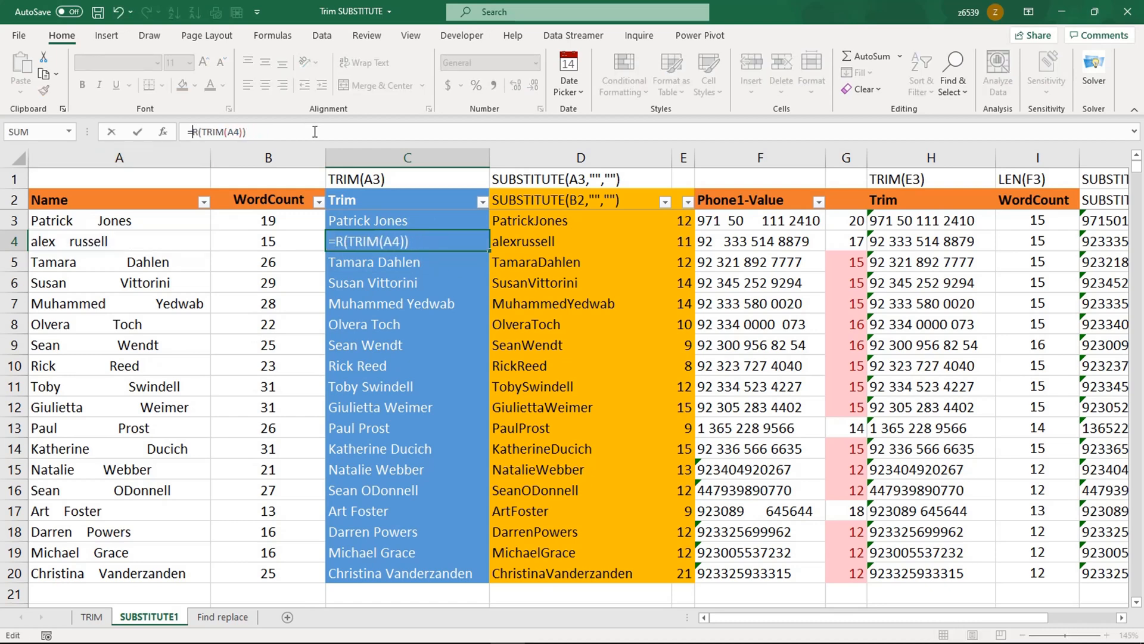
text(lo)
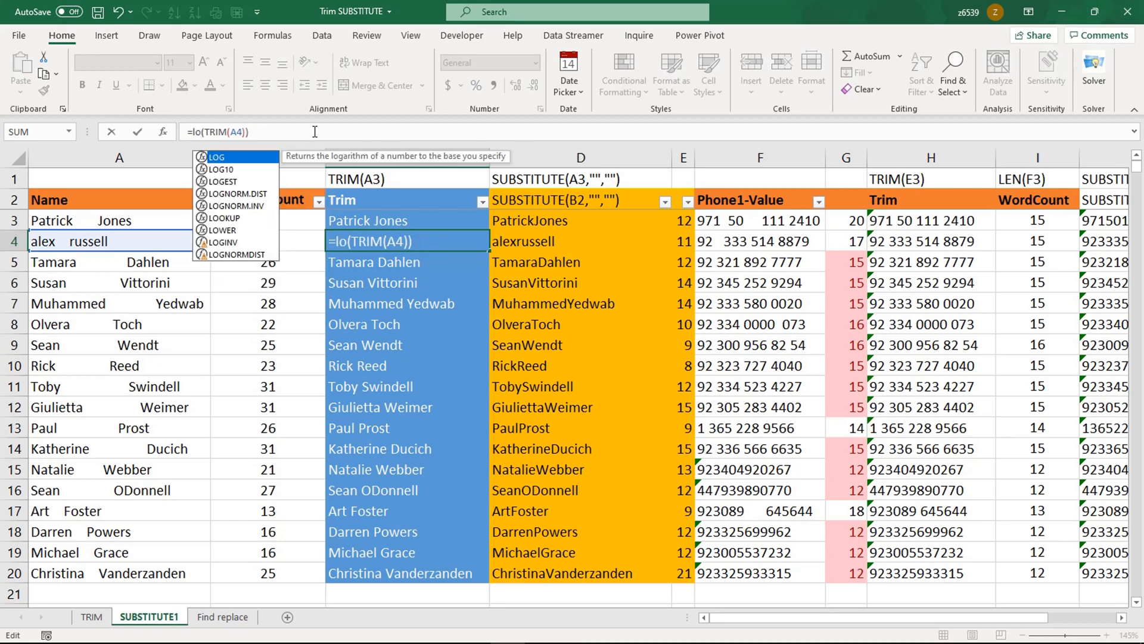
text(w)
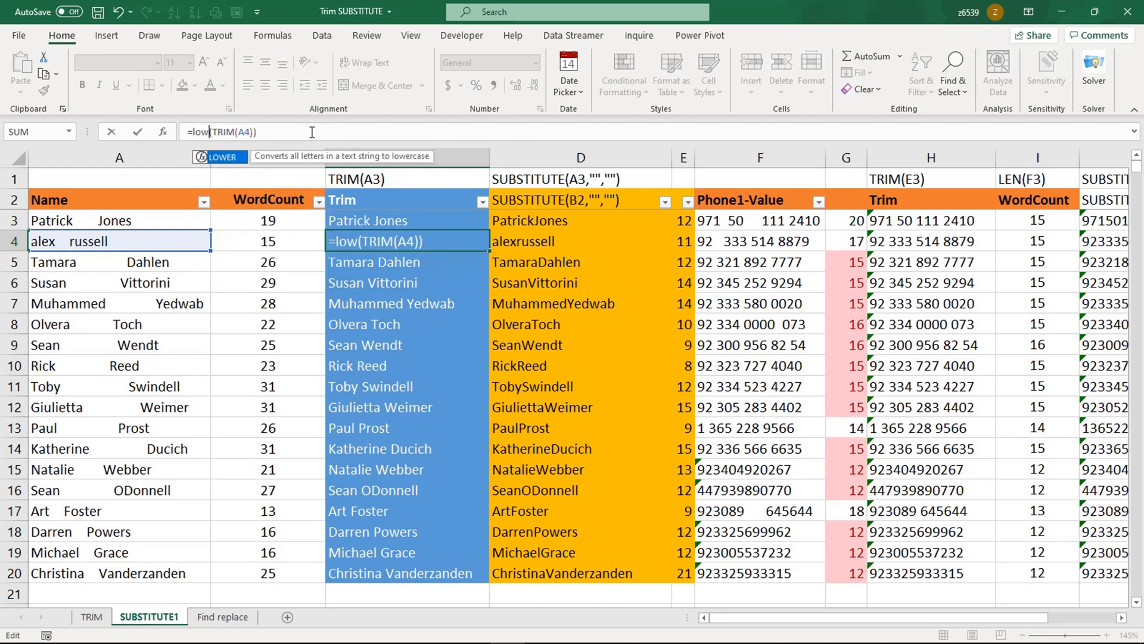
double_click(229, 156)
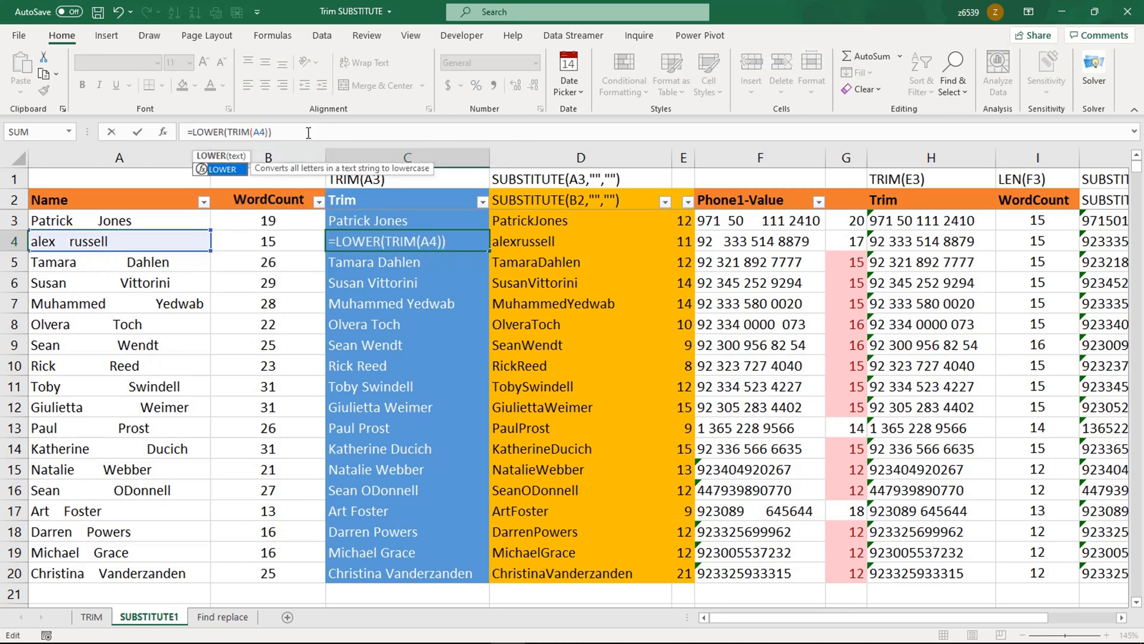
key(Return)
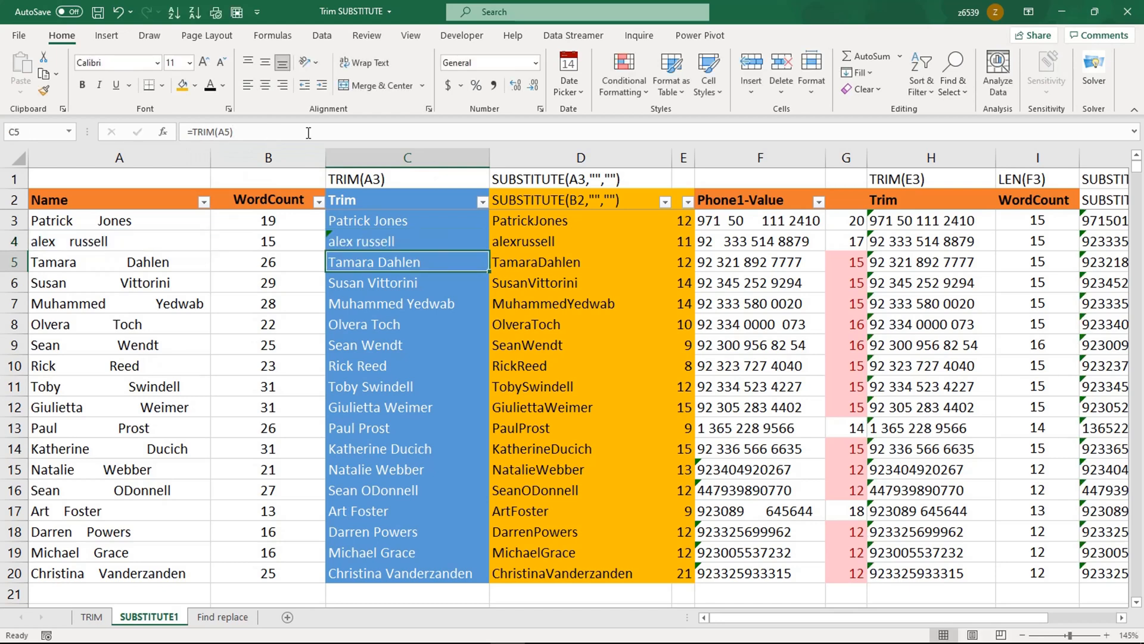
Remove the space from the old-text argument in J3 so it reads =SUBSTITUTE(F3,"","")
click(589, 225)
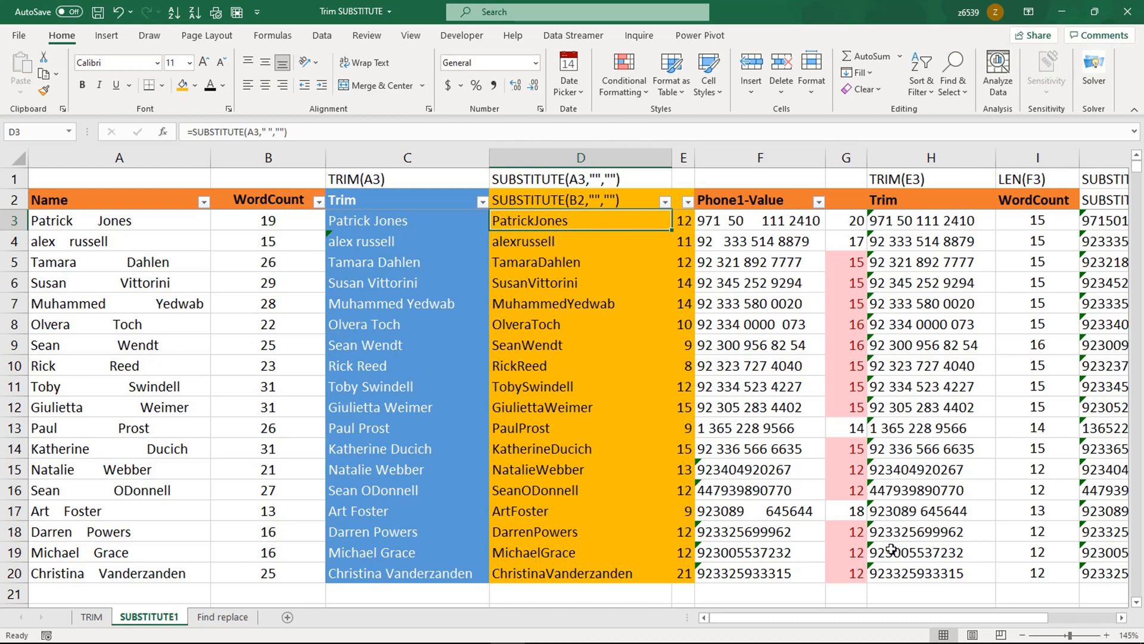
scroll(891, 603, right, 1)
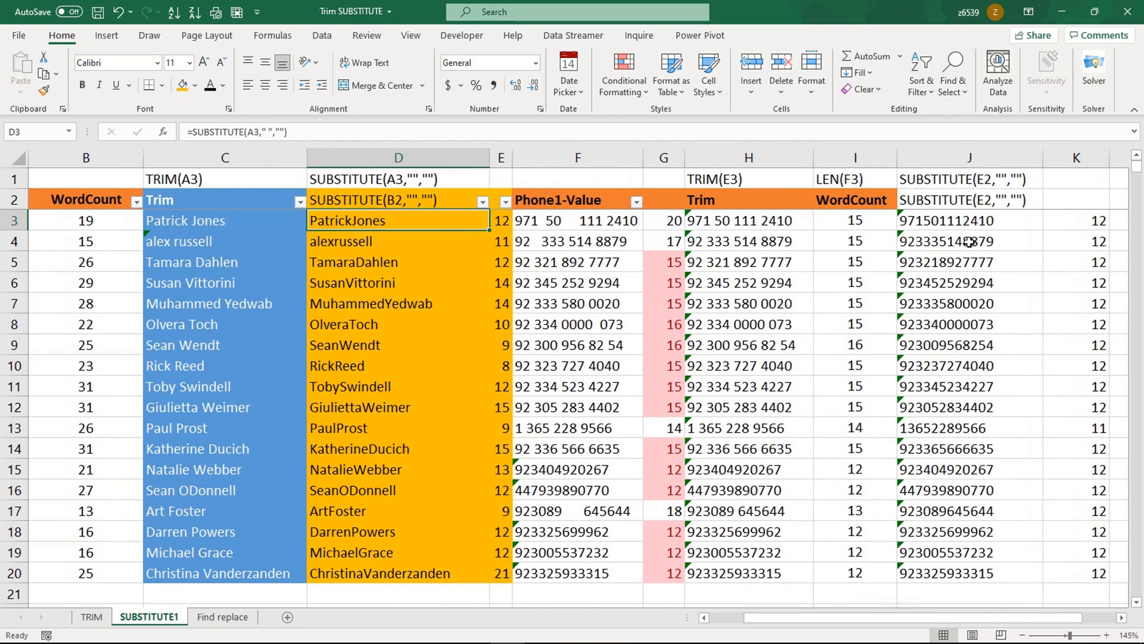
click(980, 220)
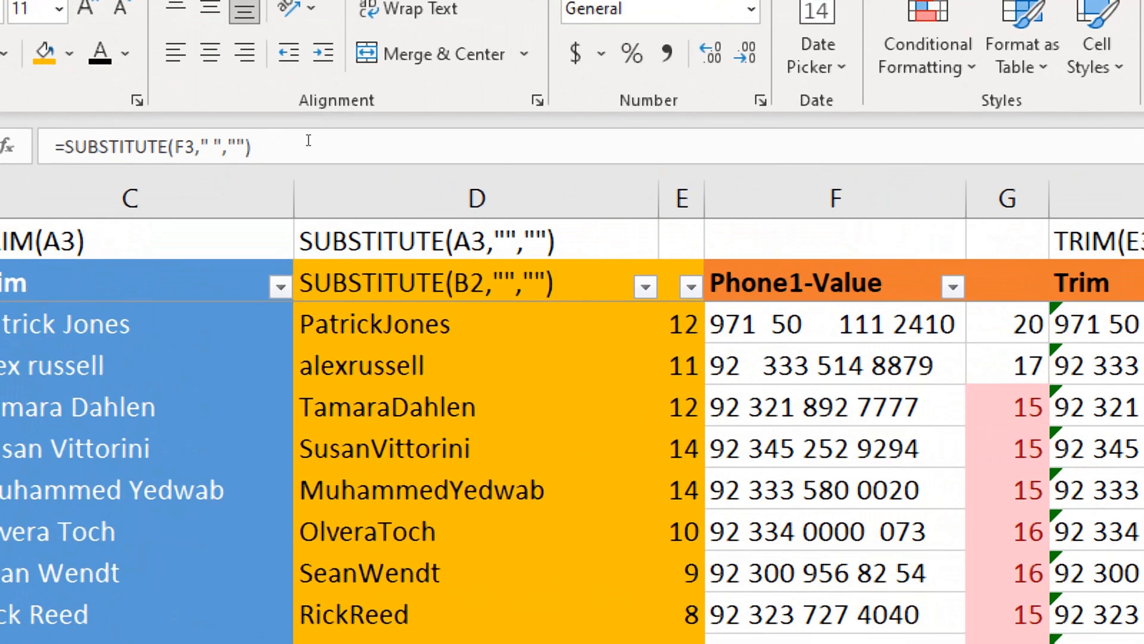
click(215, 147)
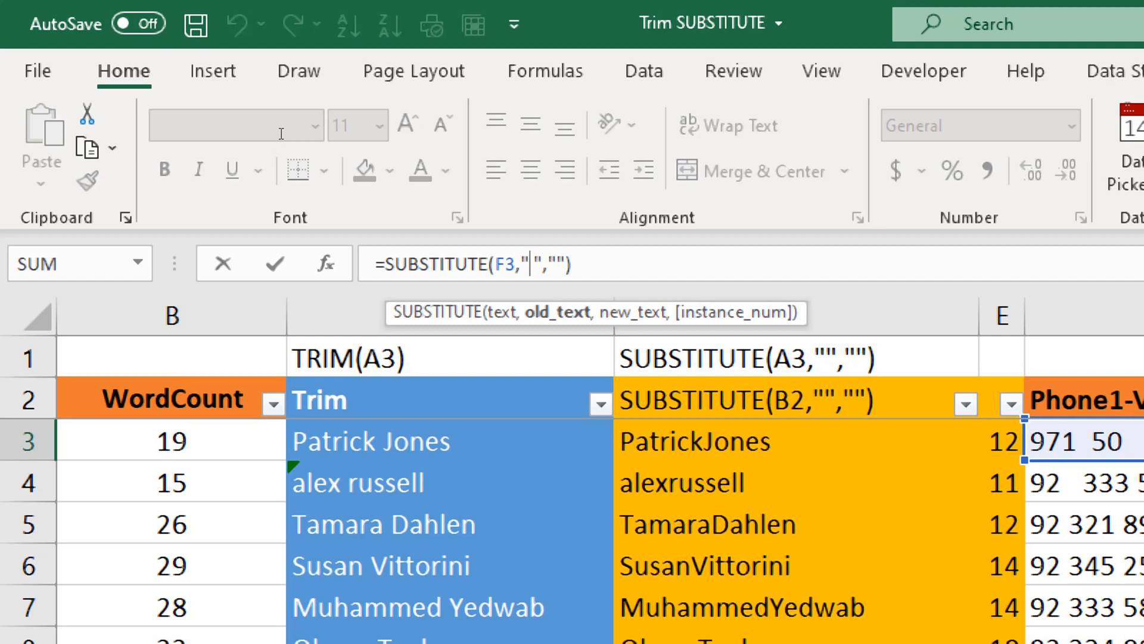
key(Delete)
key(Return)
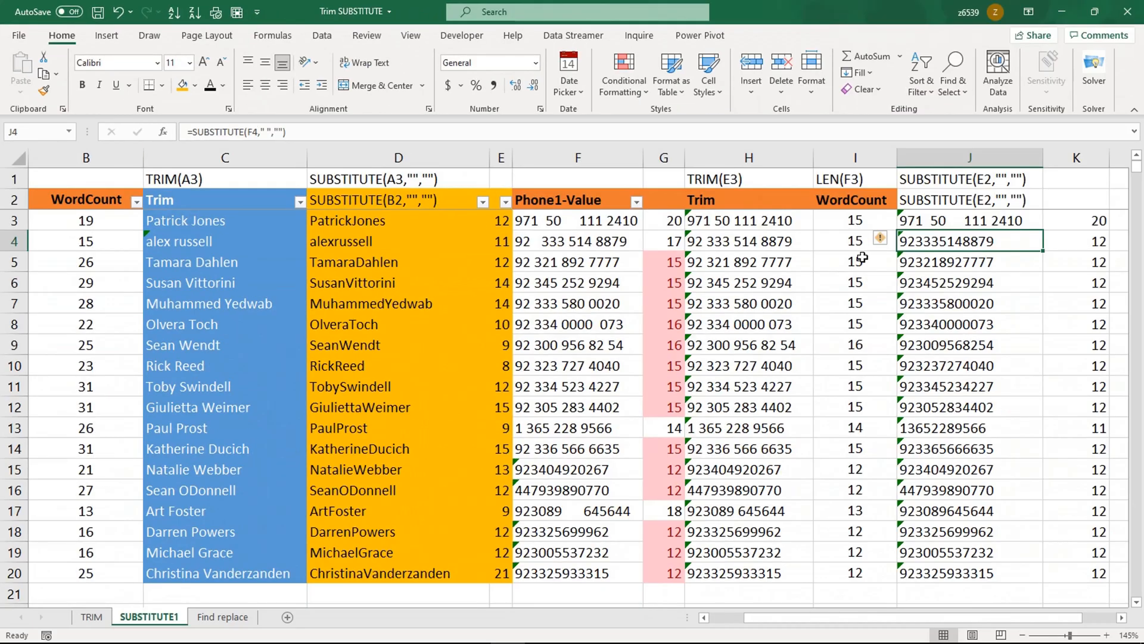
Fill the SUBSTITUTE formula without the space from J3 down to J20 and inspect the results
click(967, 221)
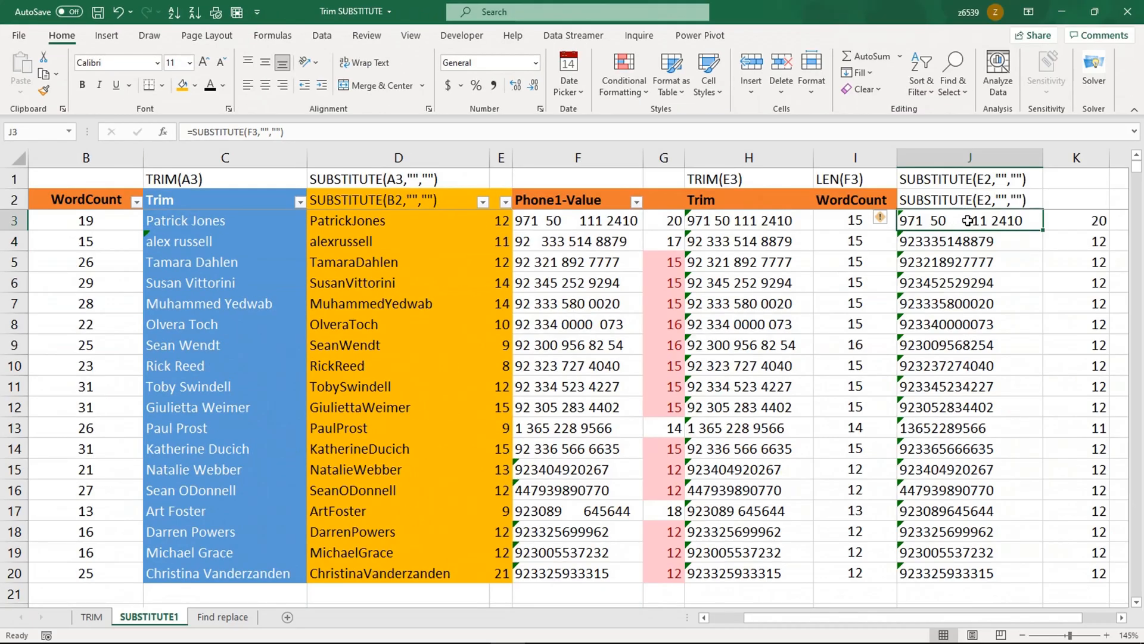
click(615, 222)
click(922, 229)
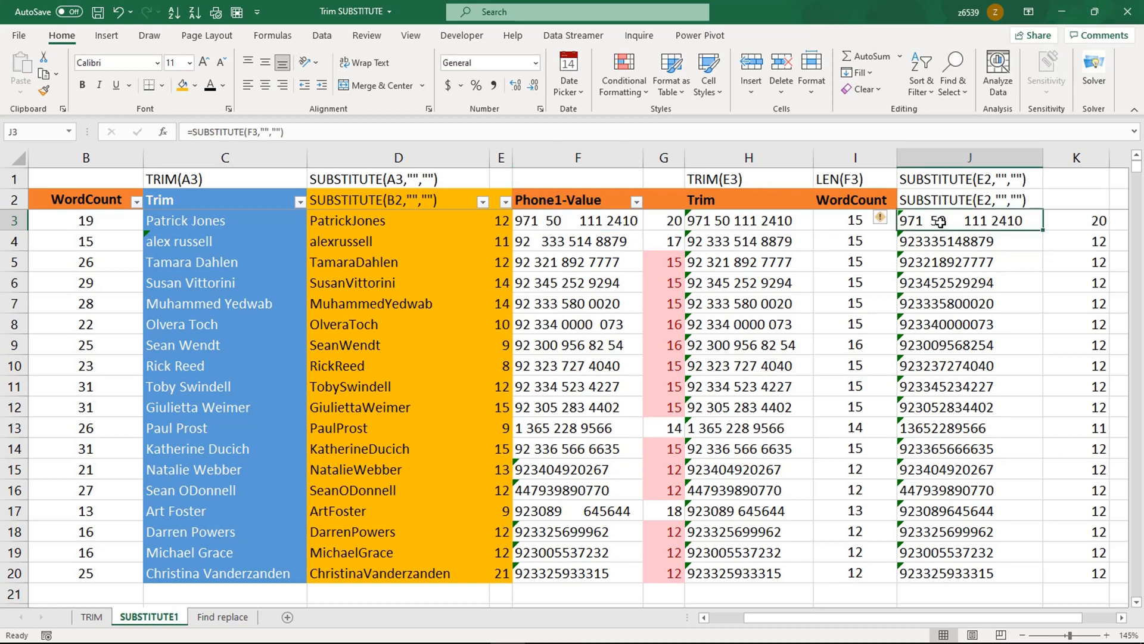
double_click(1043, 230)
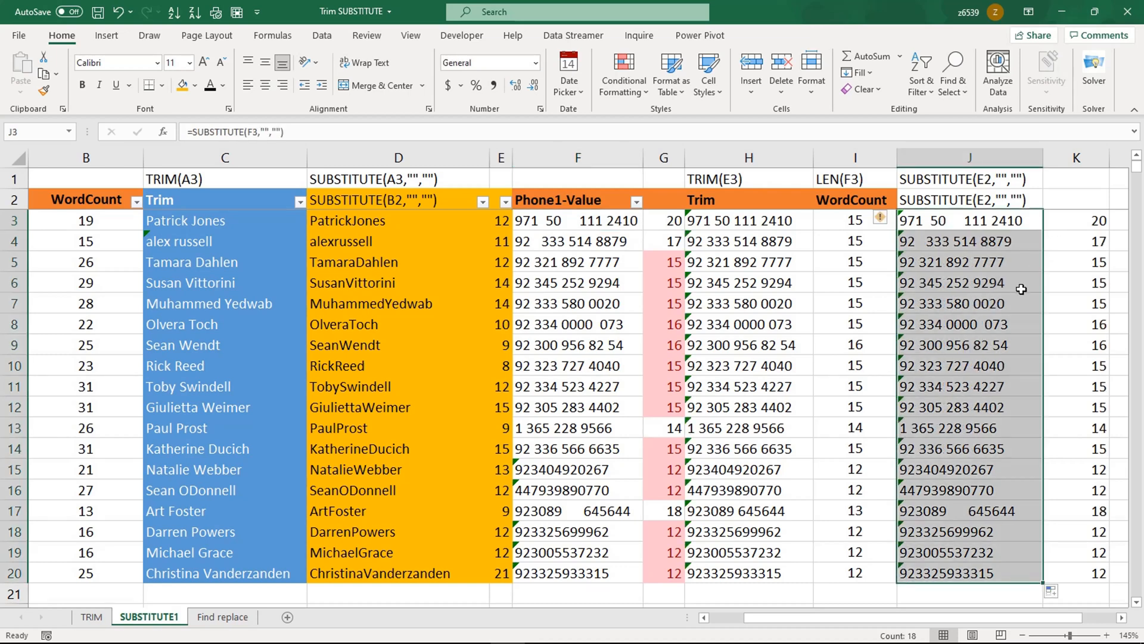
click(995, 276)
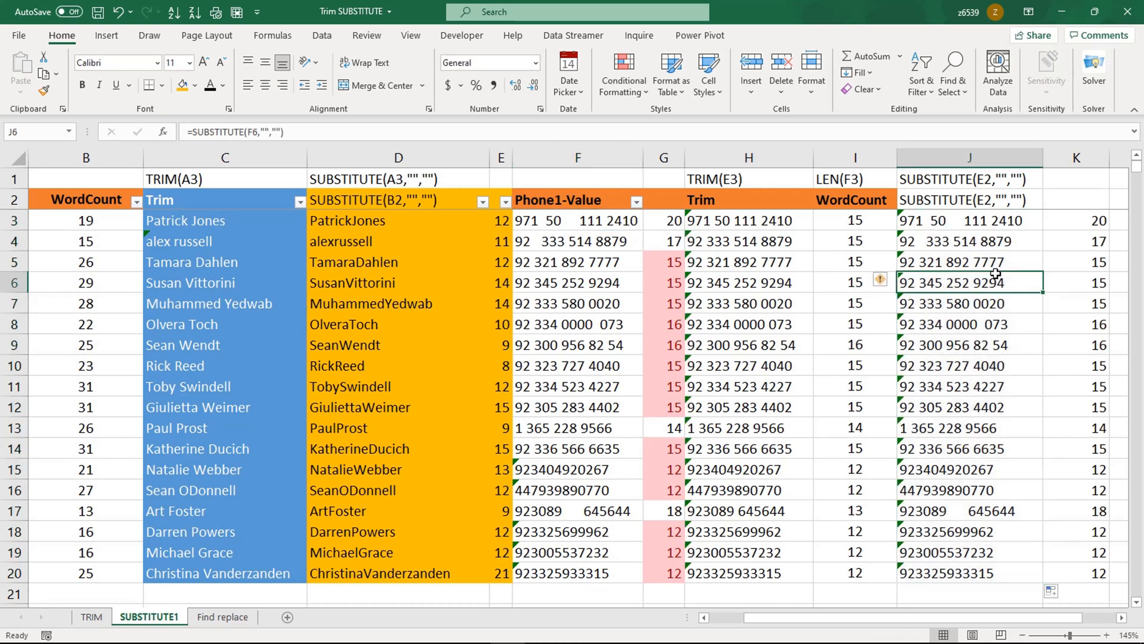
click(1005, 224)
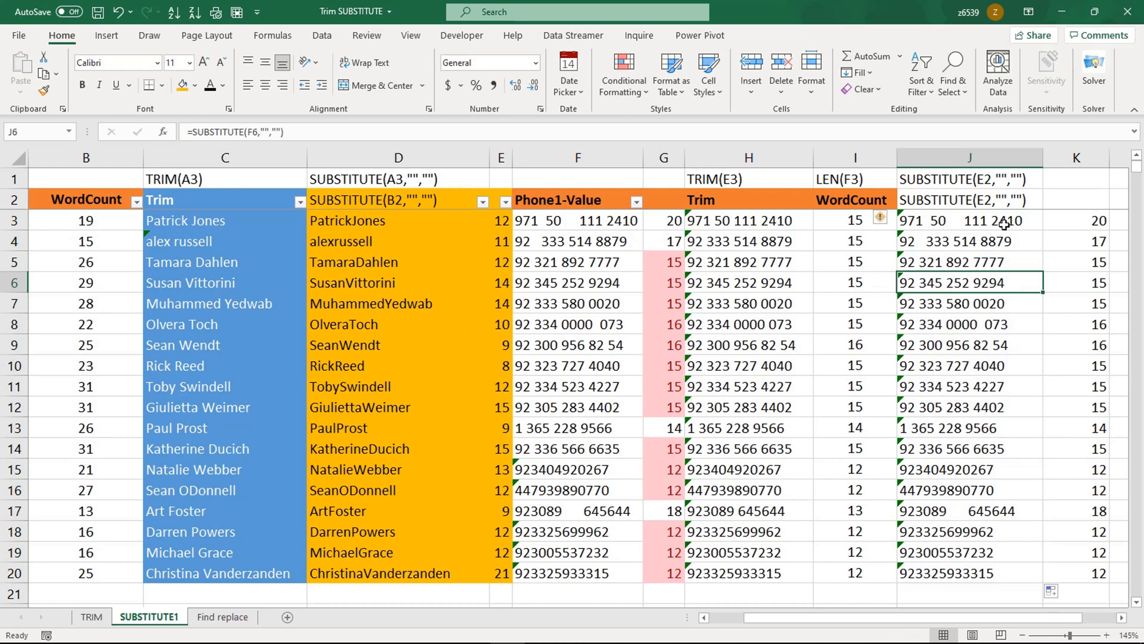
Correct the formula label in J2 to SUBSTITUTE(E2," ","")
click(1002, 196)
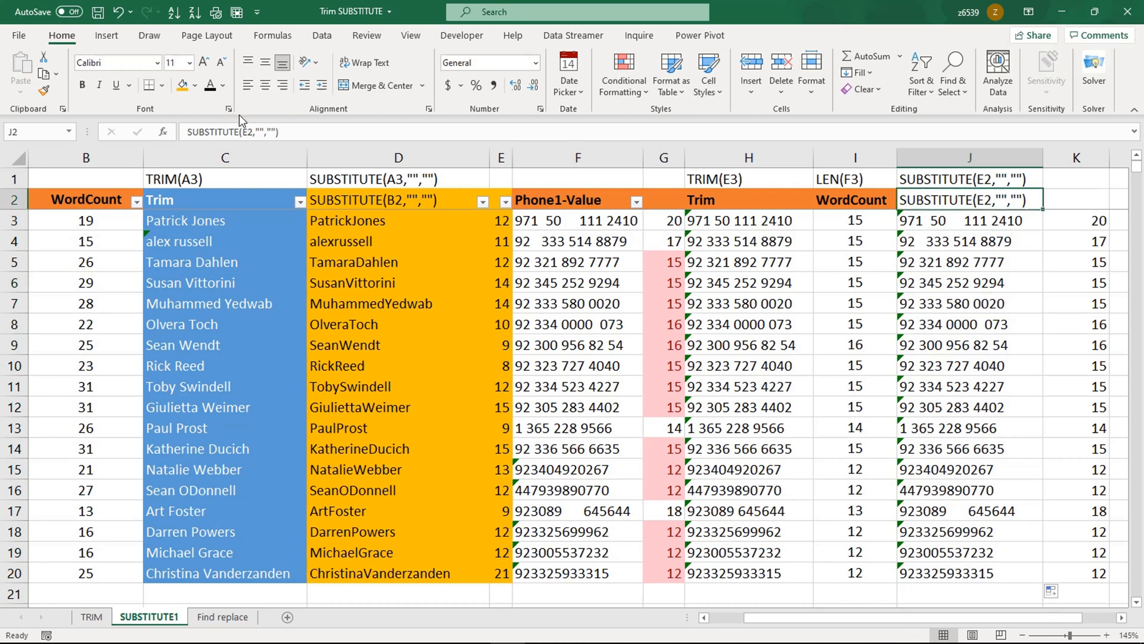
click(293, 132)
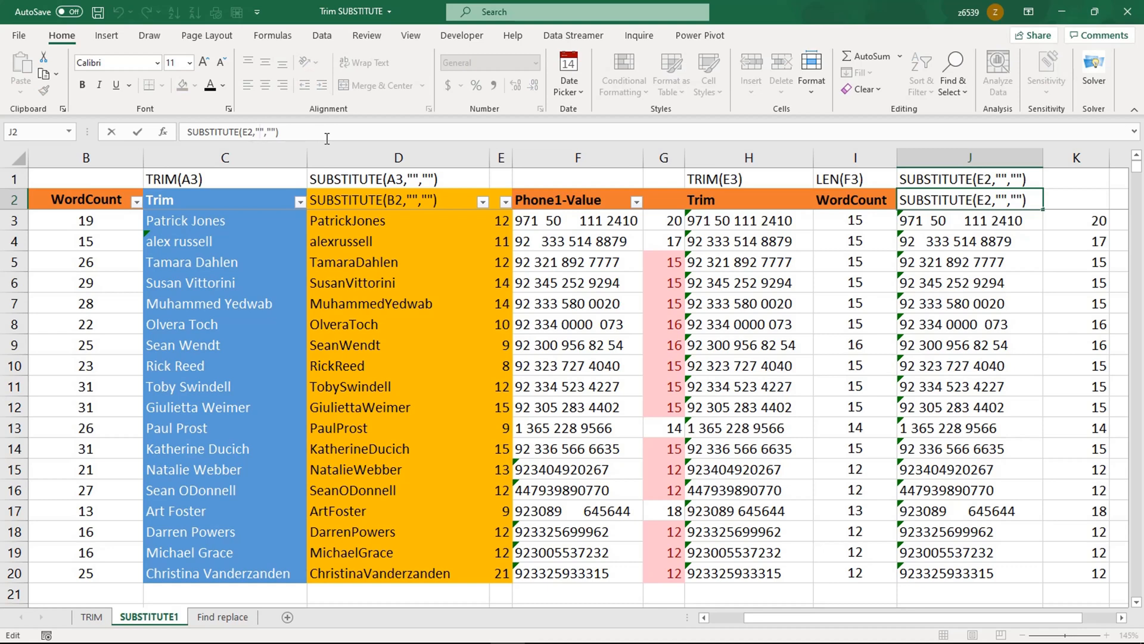
key(Return)
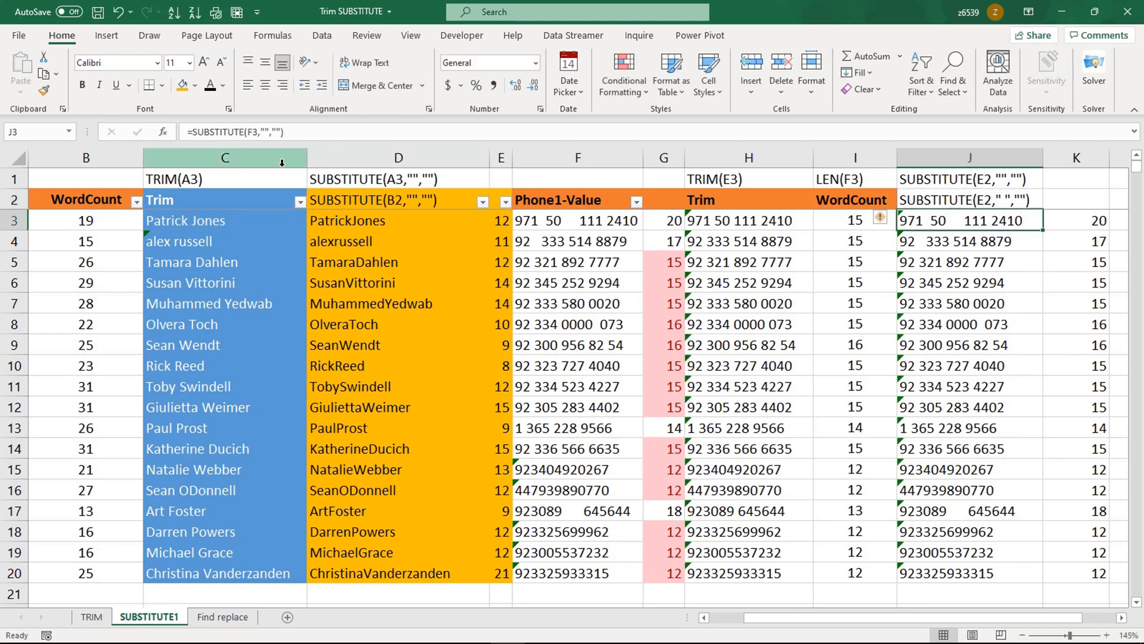
Change J3 to =SUBSTITUTE(F3," ","") and fill the formula down to J20
click(262, 131)
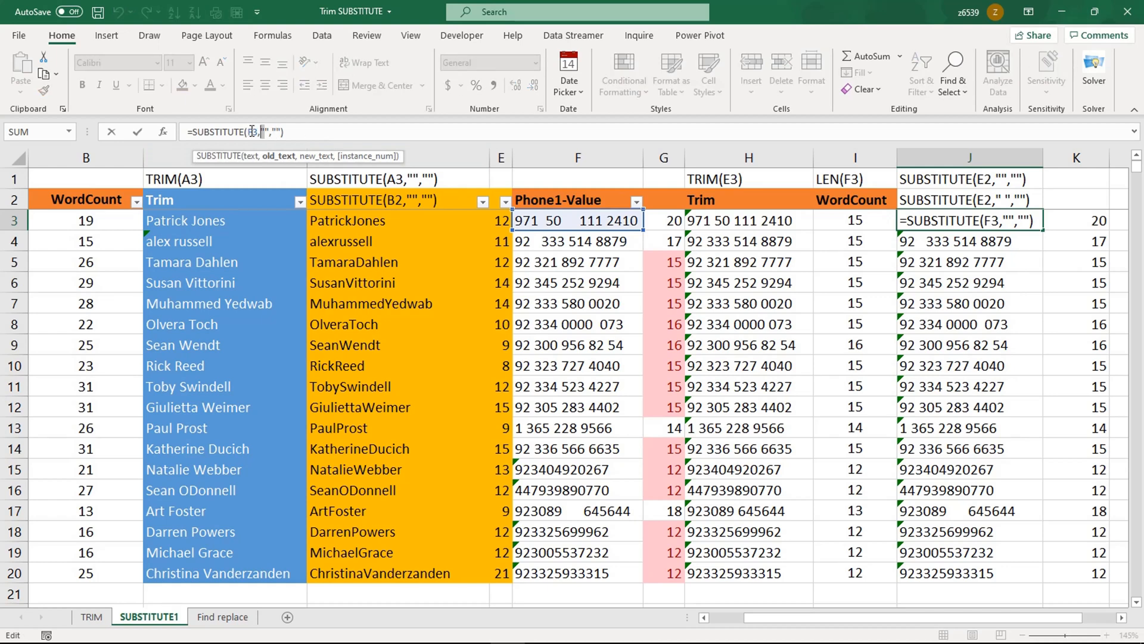
key(Return)
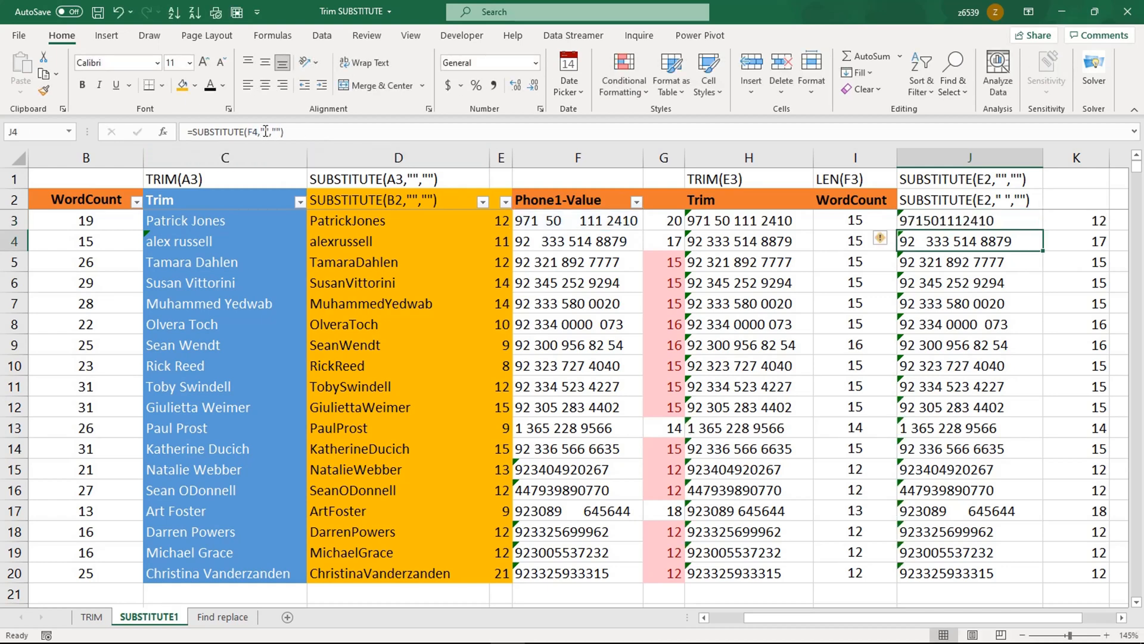
click(996, 224)
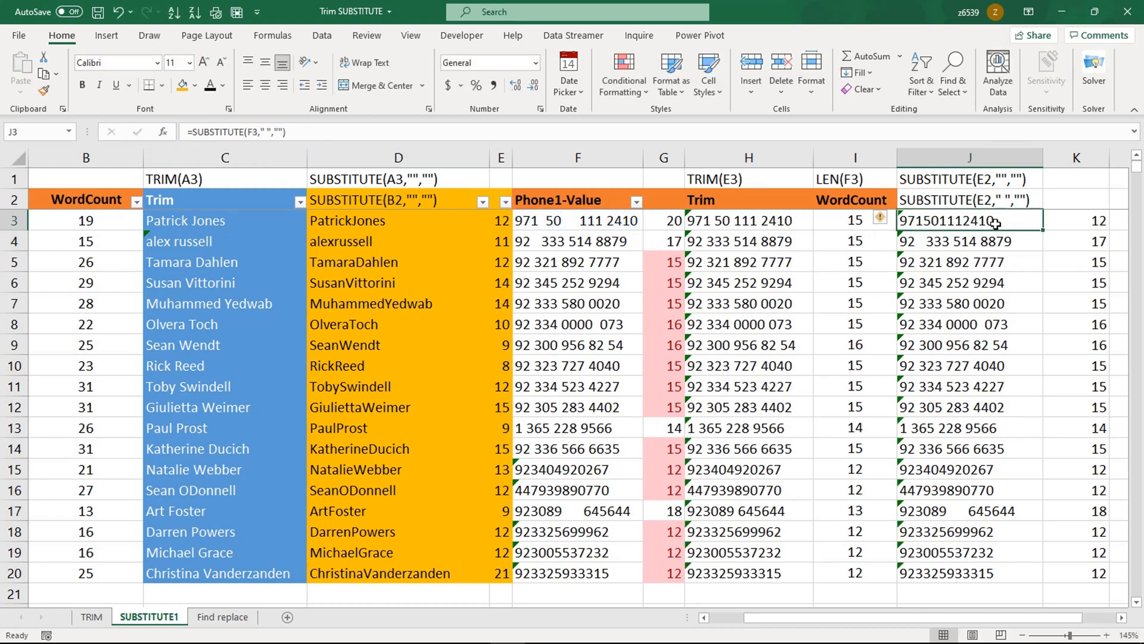
double_click(1042, 231)
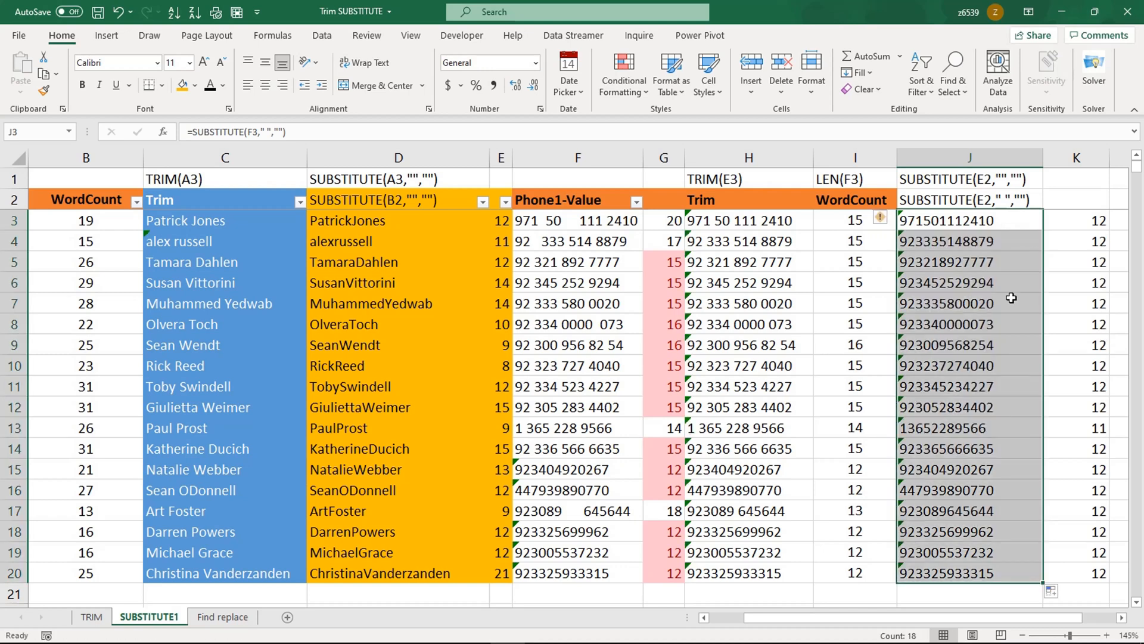
click(970, 353)
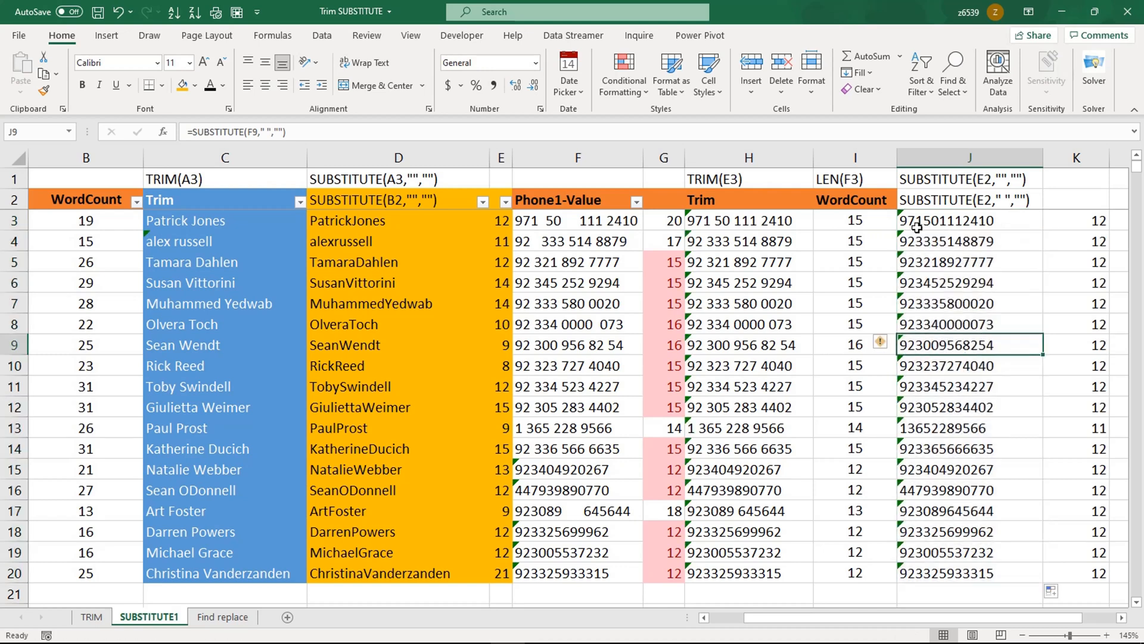
drag(922, 226, 927, 560)
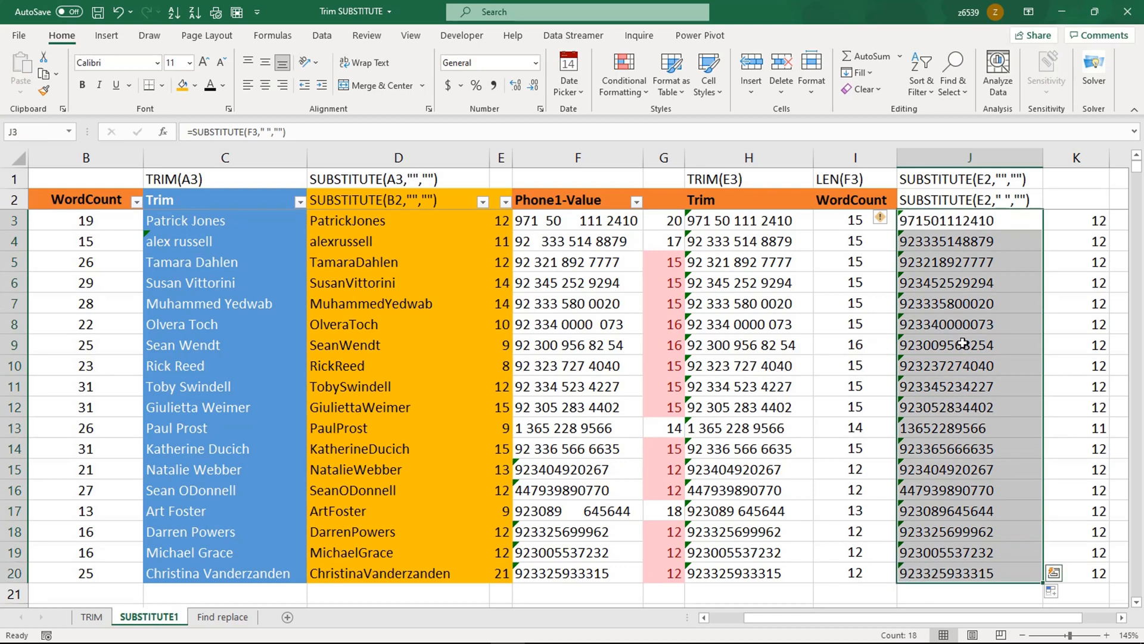
right_click(967, 405)
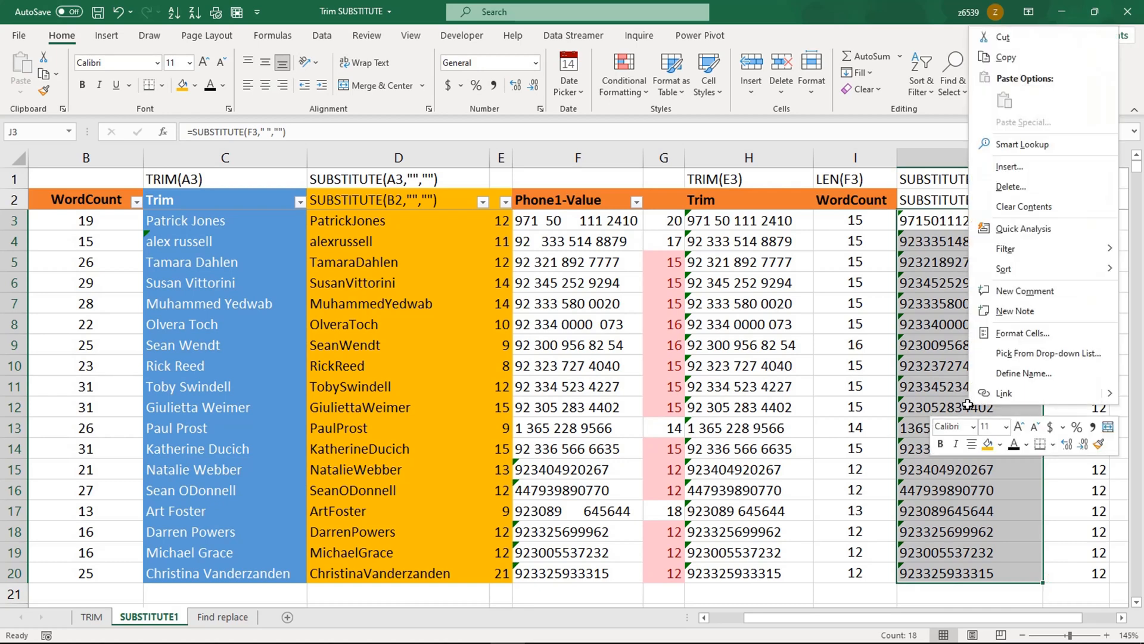
click(1011, 333)
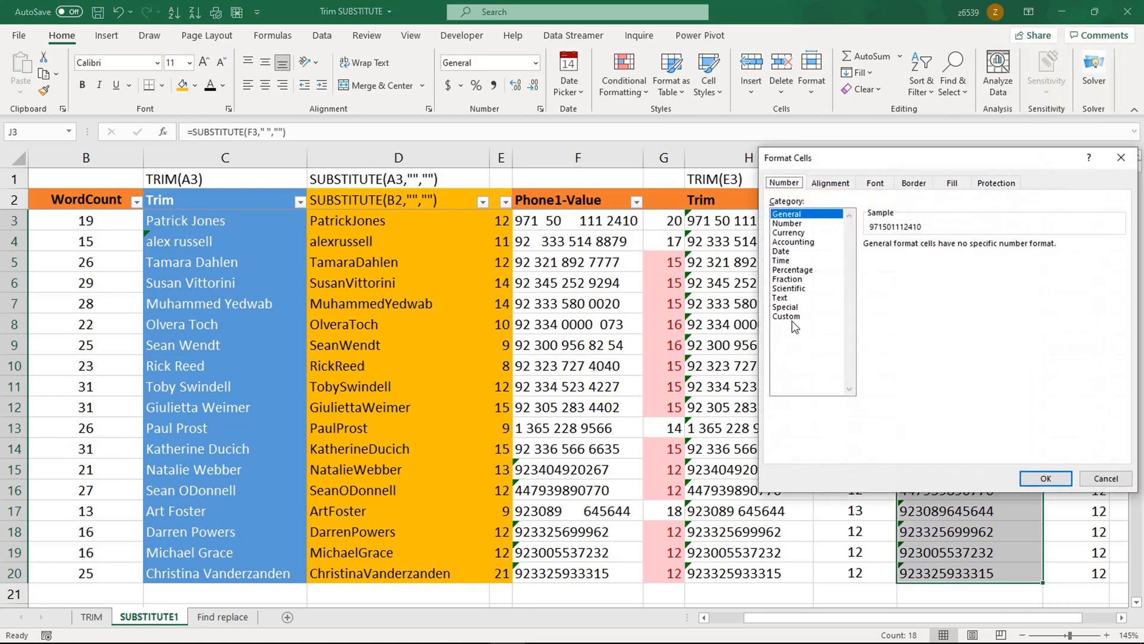
click(790, 317)
click(896, 257)
text(+)
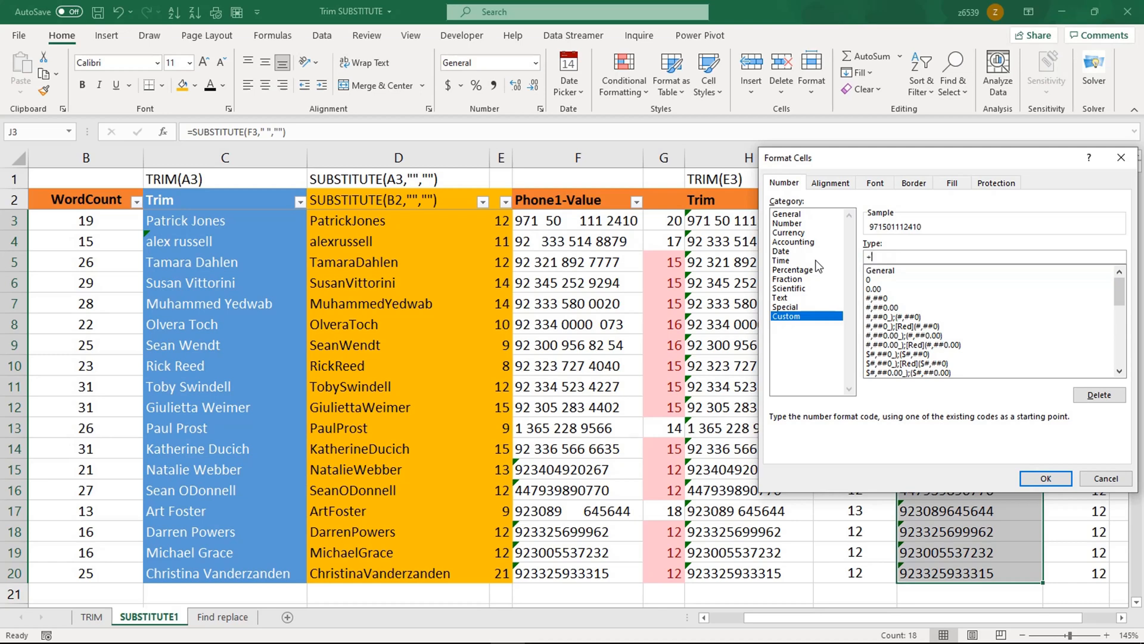
text(0000000000000)
key(BackSpace)
key(BackSpace)
key(BackSpace)
key(BackSpace)
key(BackSpace)
key(BackSpace)
key(BackSpace)
key(BackSpace)
key(BackSpace)
key(BackSpace)
key(BackSpace)
key(BackSpace)
key(BackSpace)
key(BackSpace)
key(BackSpace)
key(BackSpace)
key(BackSpace)
key(BackSpace)
text(000000000000)
key(BackSpace)
key(BackSpace)
key(BackSpace)
key(BackSpace)
key(BackSpace)
key(BackSpace)
key(BackSpace)
key(BackSpace)
key(BackSpace)
key(BackSpace)
key(BackSpace)
key(BackSpace)
key(BackSpace)
key(BackSpace)
key(BackSpace)
key(BackSpace)
key(BackSpace)
click(1094, 472)
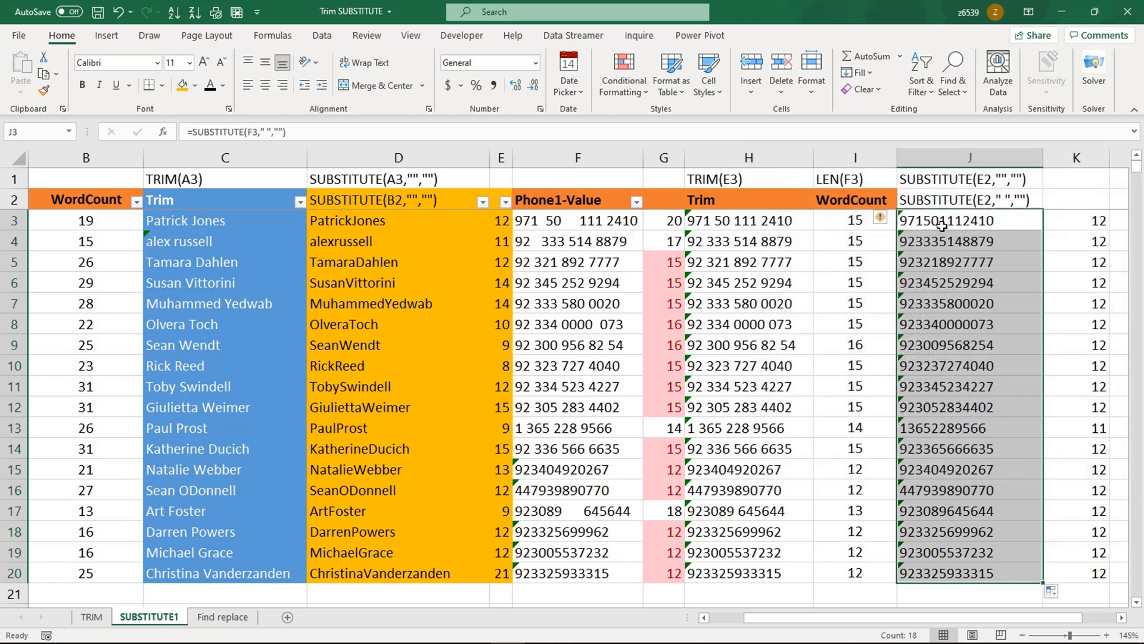
Replace the SUBSTITUTE formulas in J3:J20 with their values by copying and pasting them in place as values
right_click(942, 225)
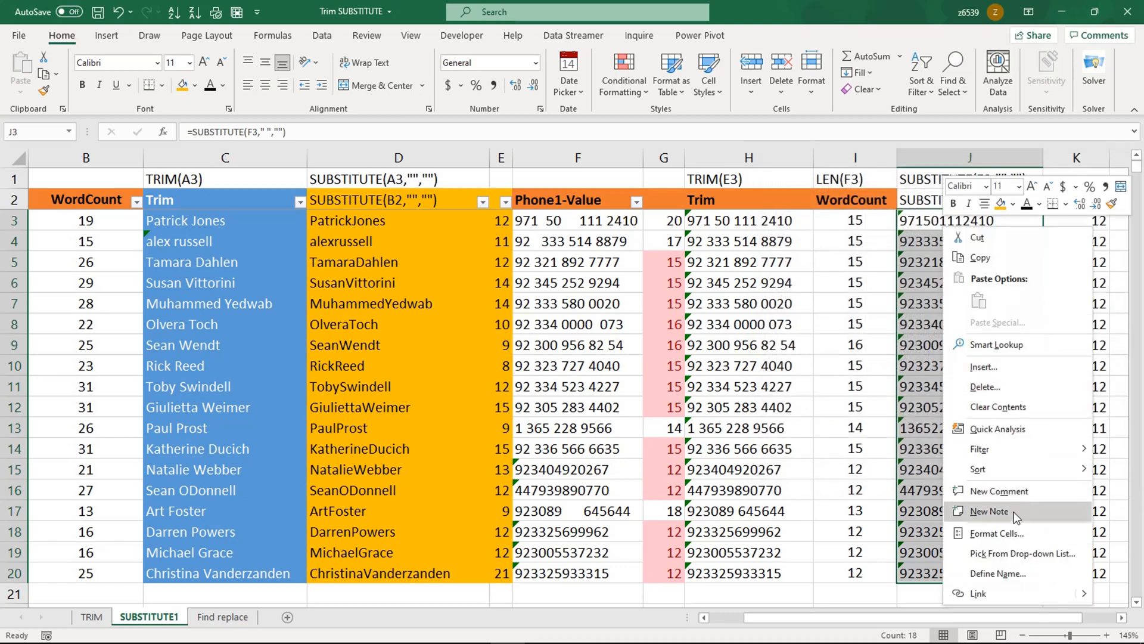
click(992, 260)
right_click(970, 220)
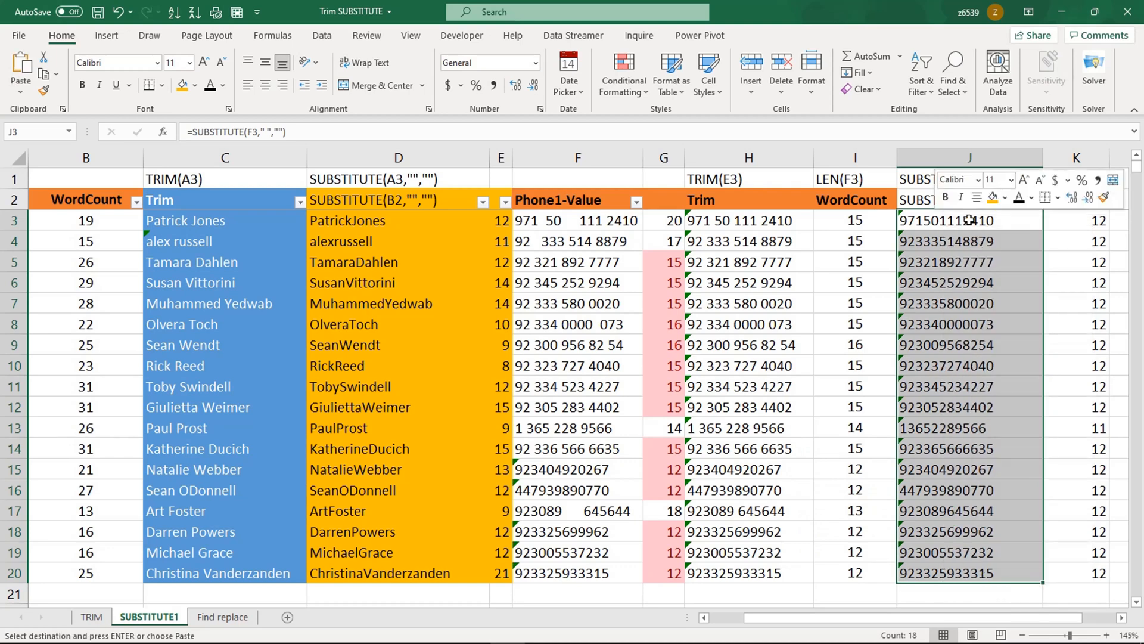
click(1027, 293)
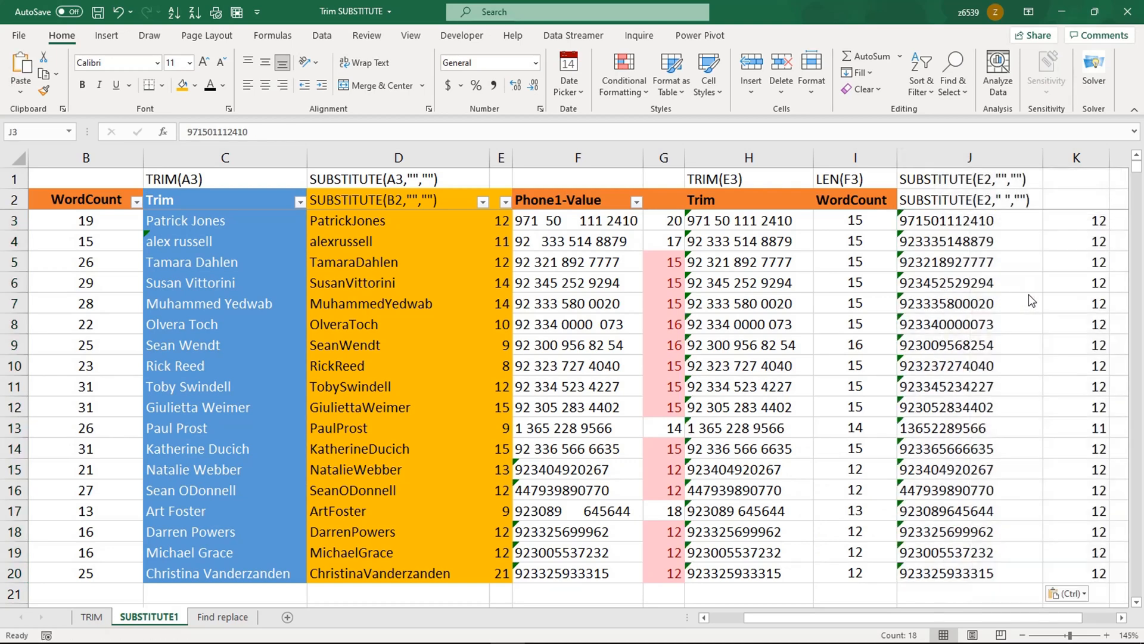
click(953, 224)
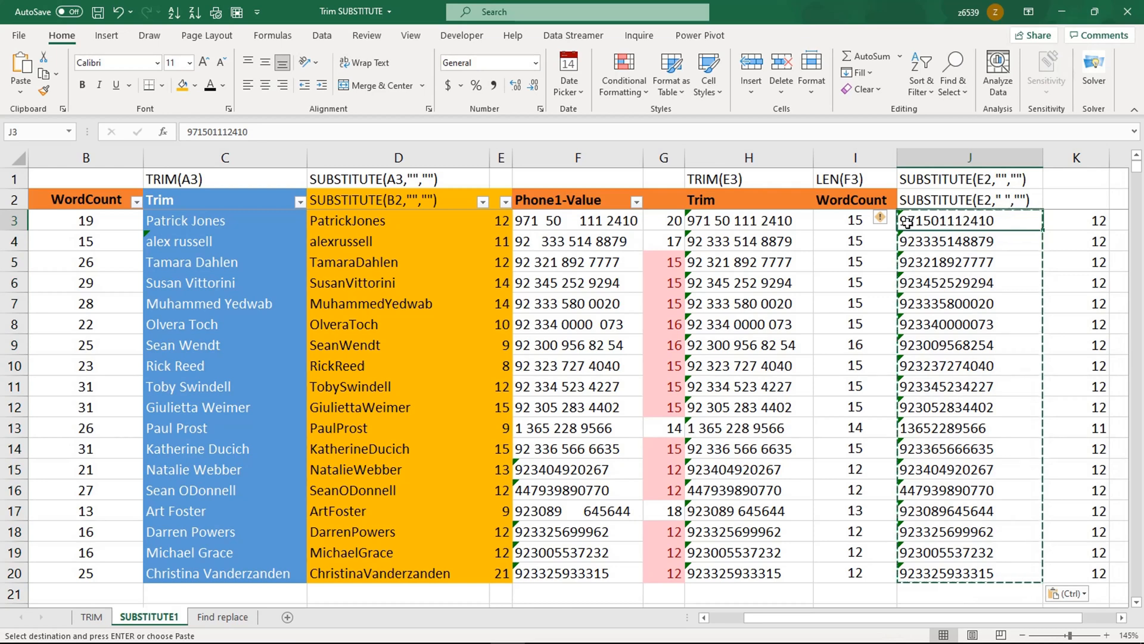
key(Escape)
Convert the phone numbers stored as text in J3:J20 to numbers
drag(925, 225, 957, 571)
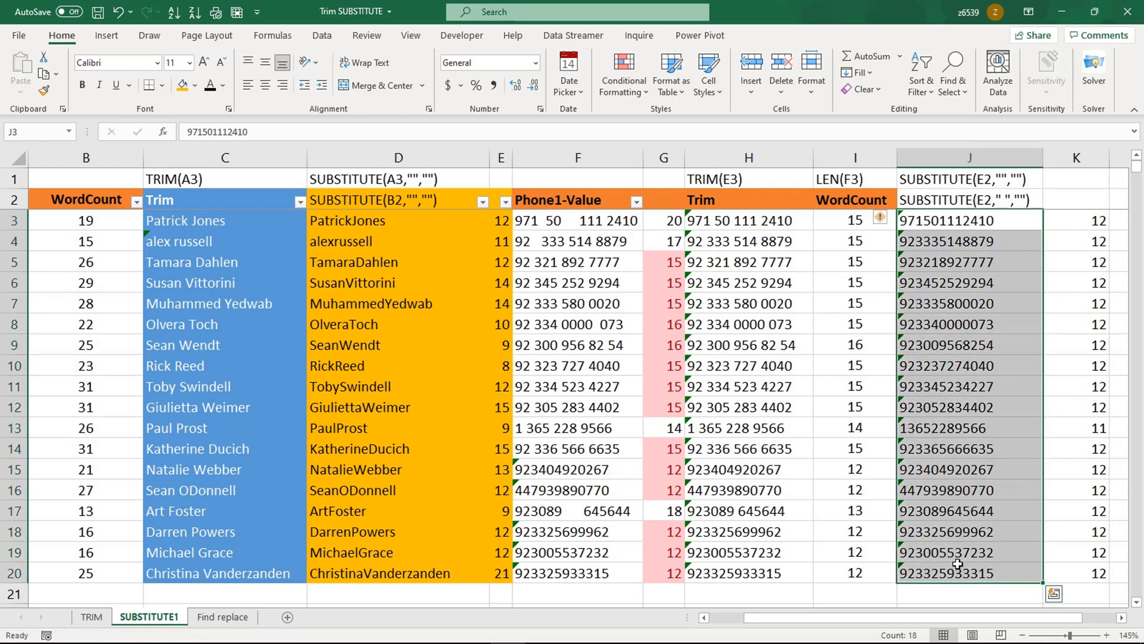
click(880, 218)
click(900, 256)
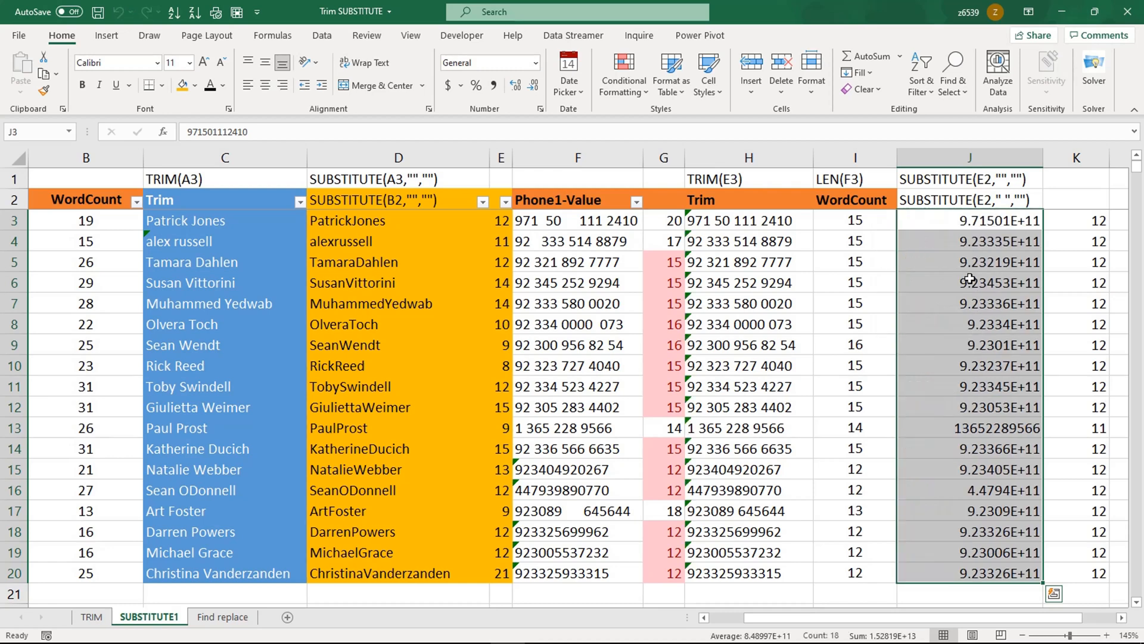
right_click(957, 223)
click(992, 532)
click(803, 462)
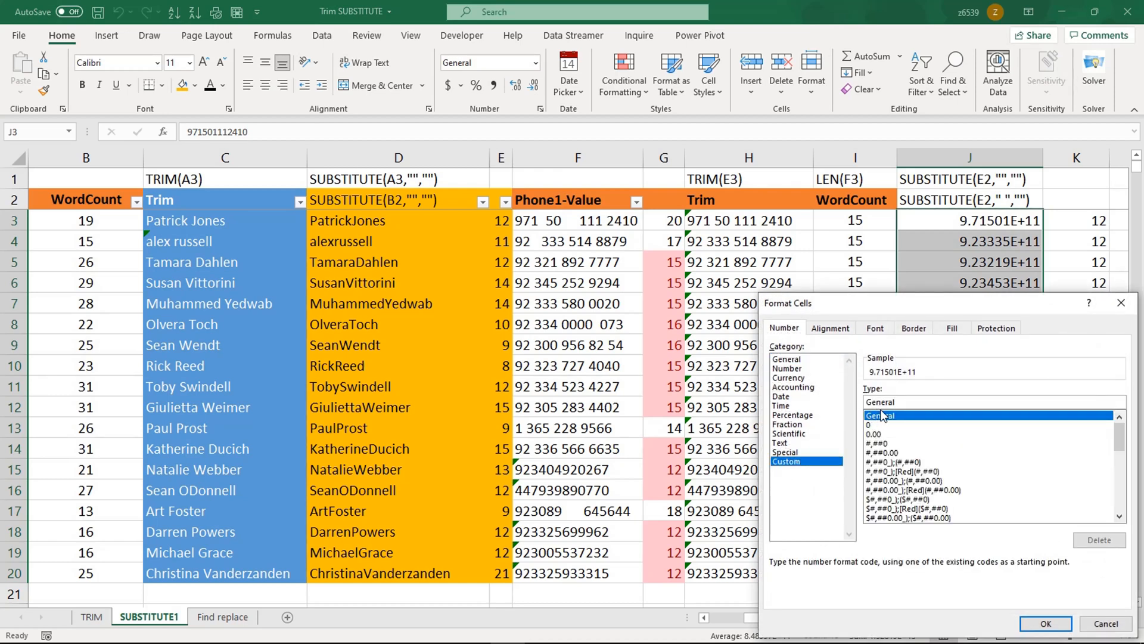
double_click(900, 402)
text(00)
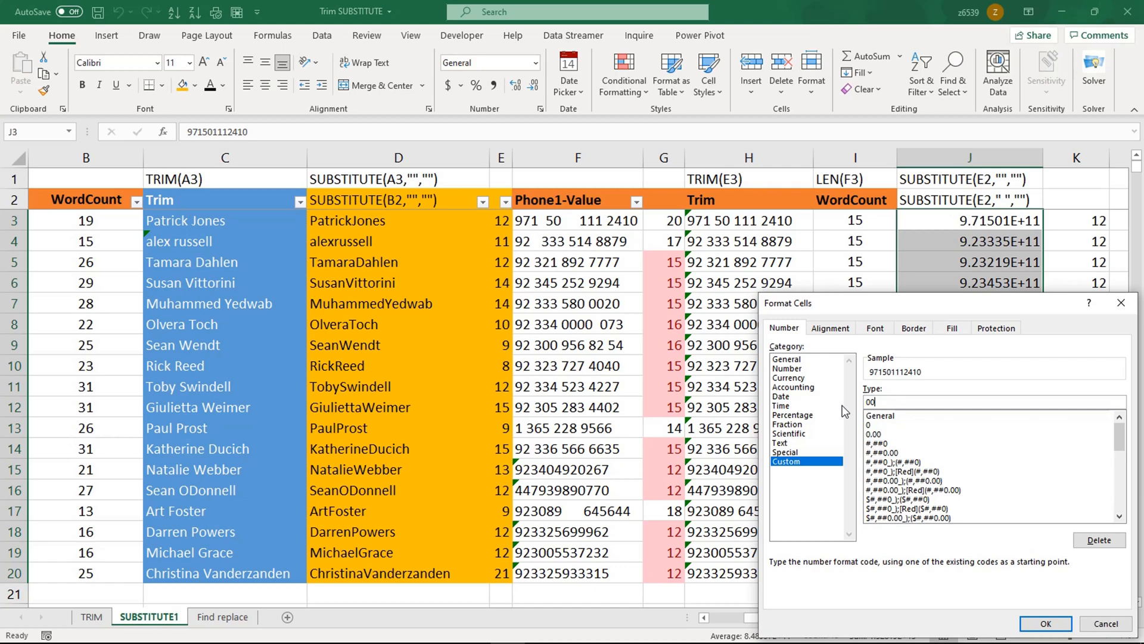
text(000000000000)
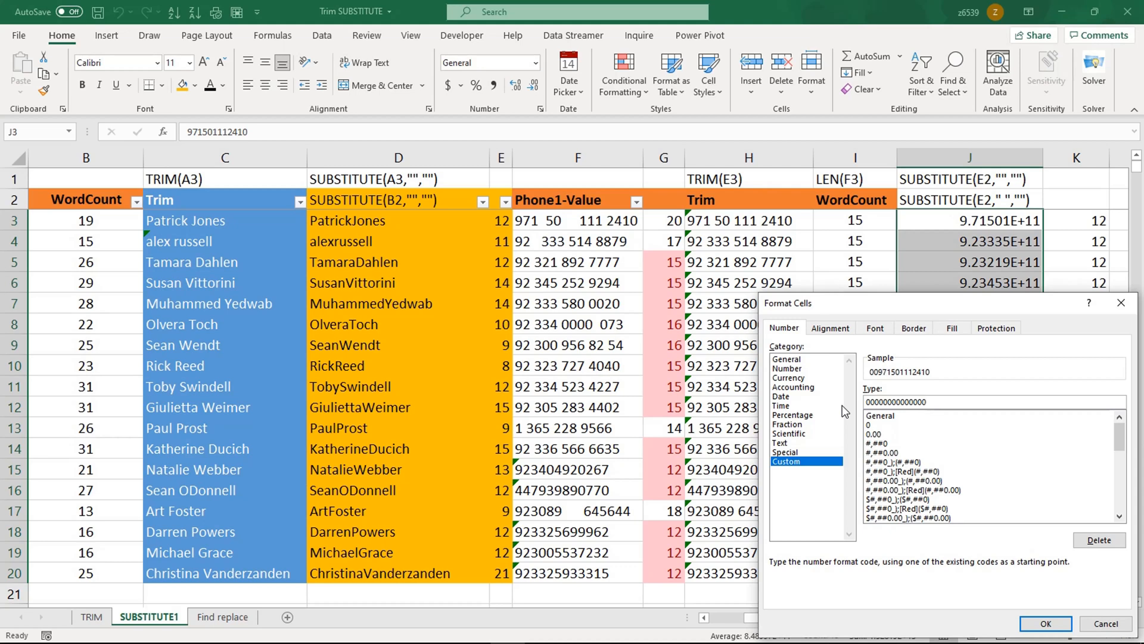
text(+)
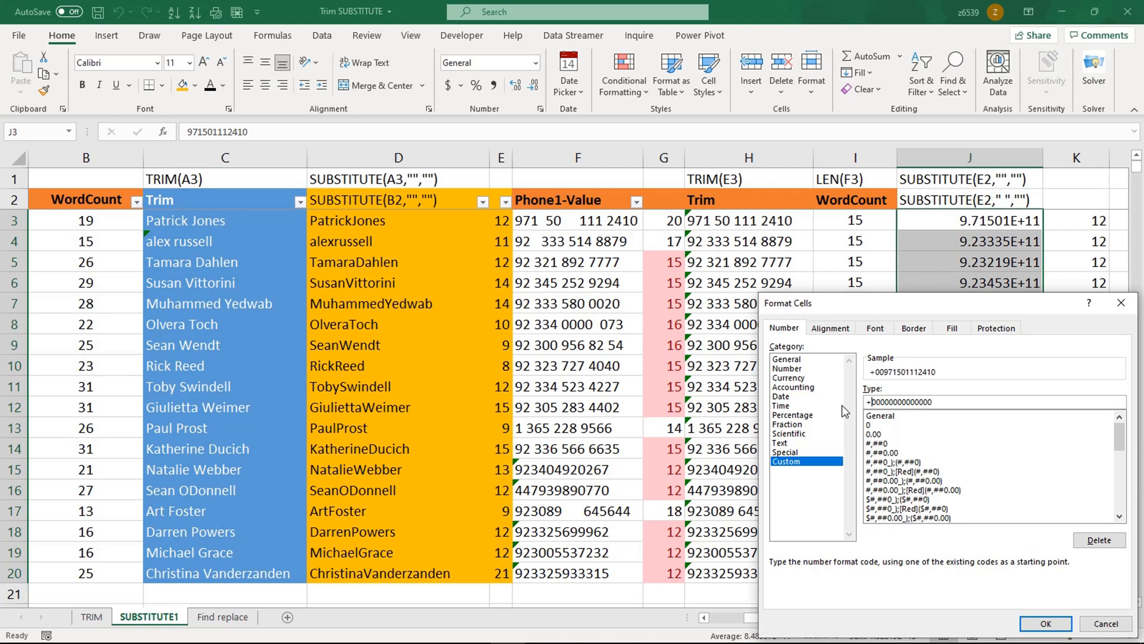
key(Delete)
key(Delete)
click(1040, 625)
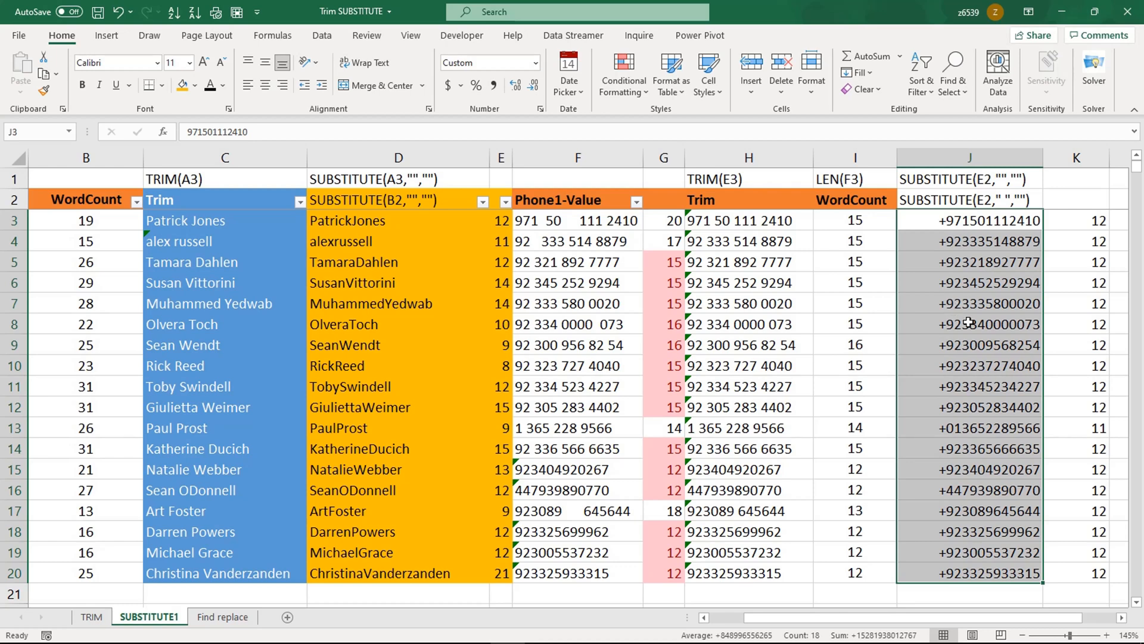
key(ctrl+q)
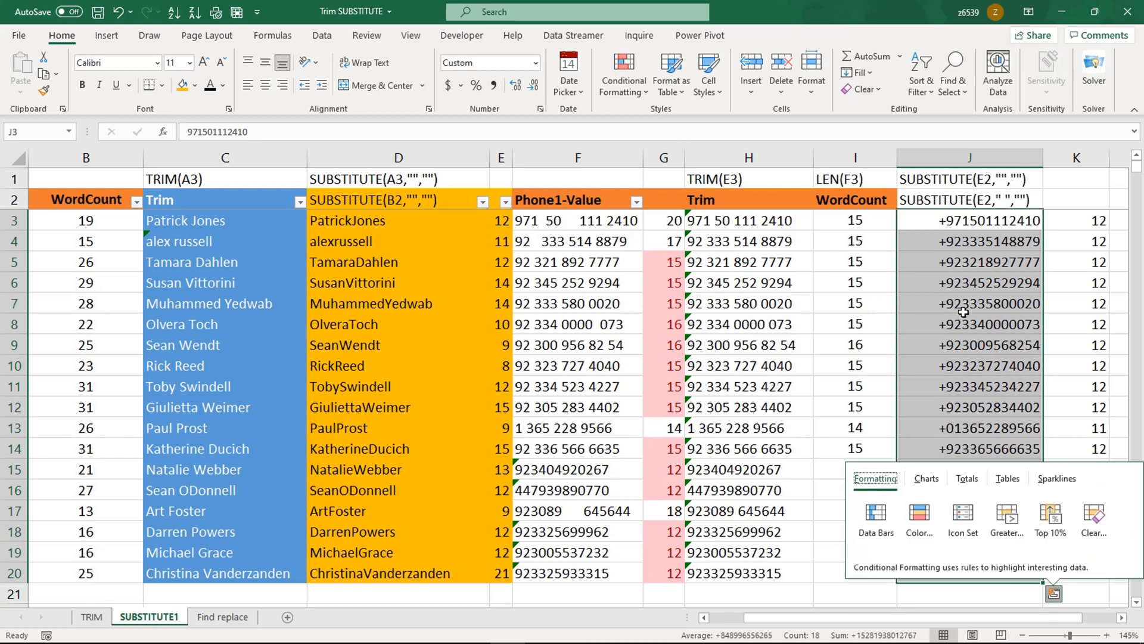
click(963, 311)
drag(958, 224, 975, 563)
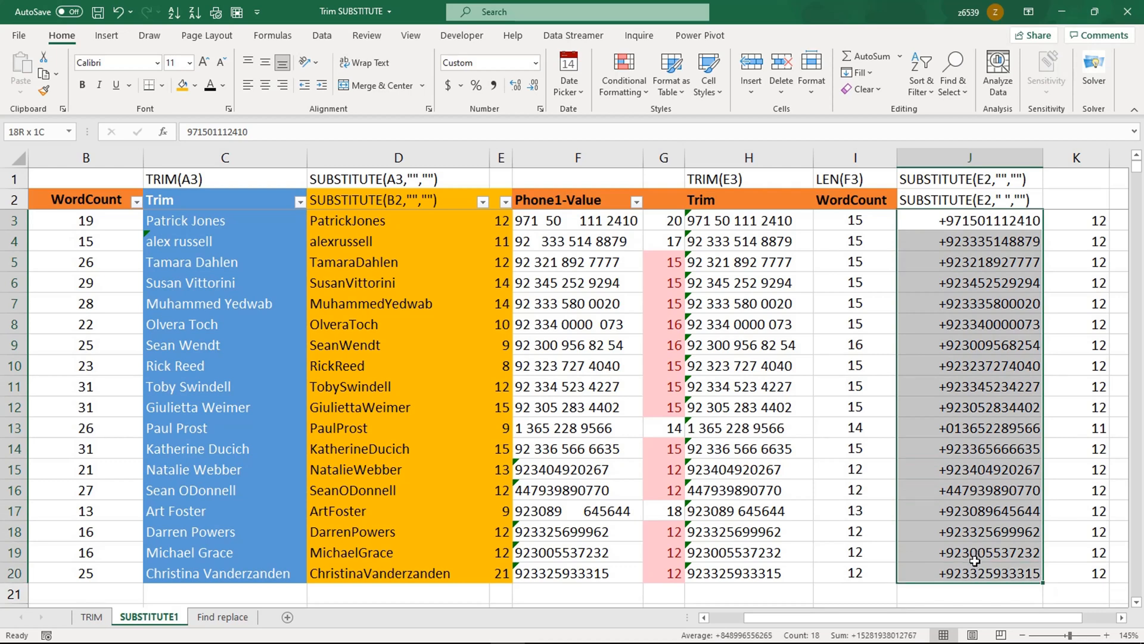
click(963, 449)
click(968, 335)
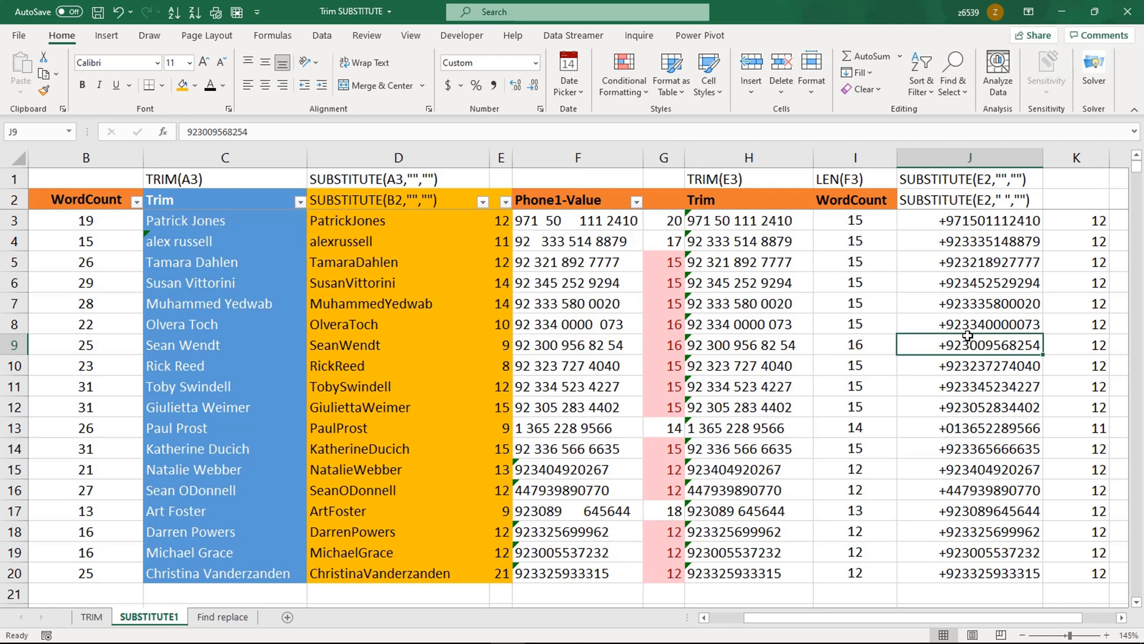
On the Find replace sheet, set up a replacement of a single space with nothing for the names in A3:A20
click(222, 616)
click(169, 427)
drag(143, 224, 132, 566)
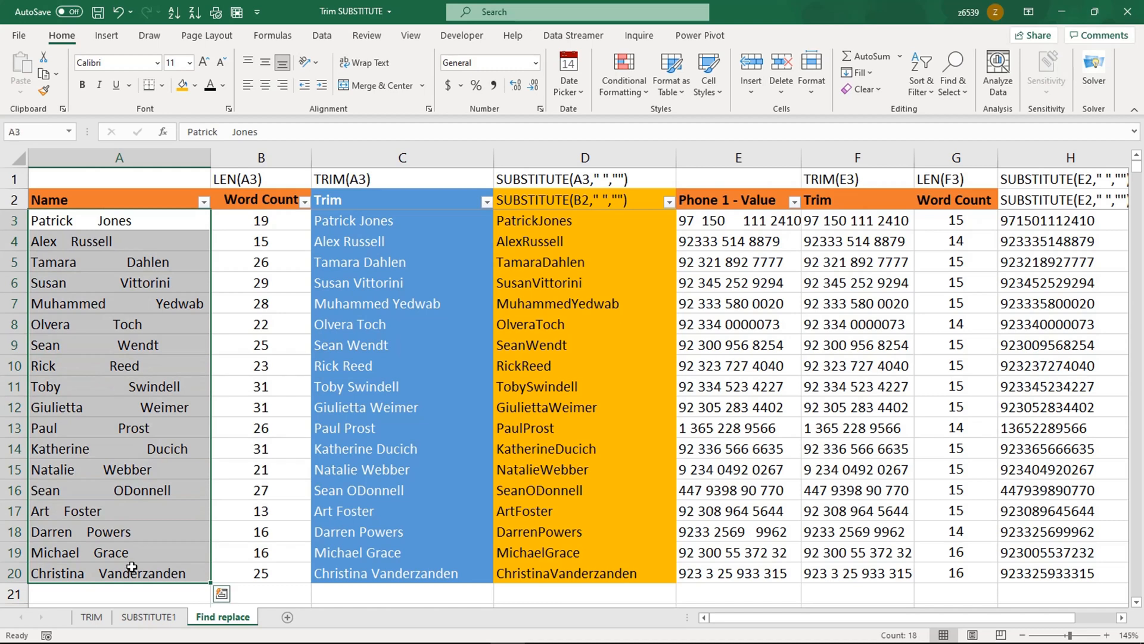
key(ctrl+h)
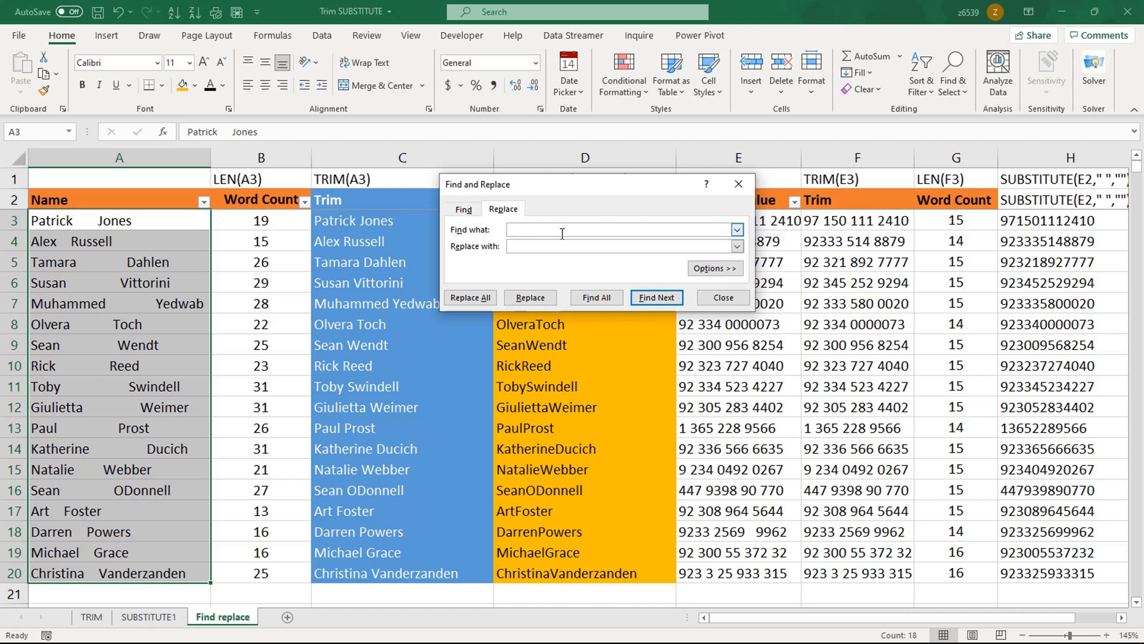
click(519, 247)
click(519, 247)
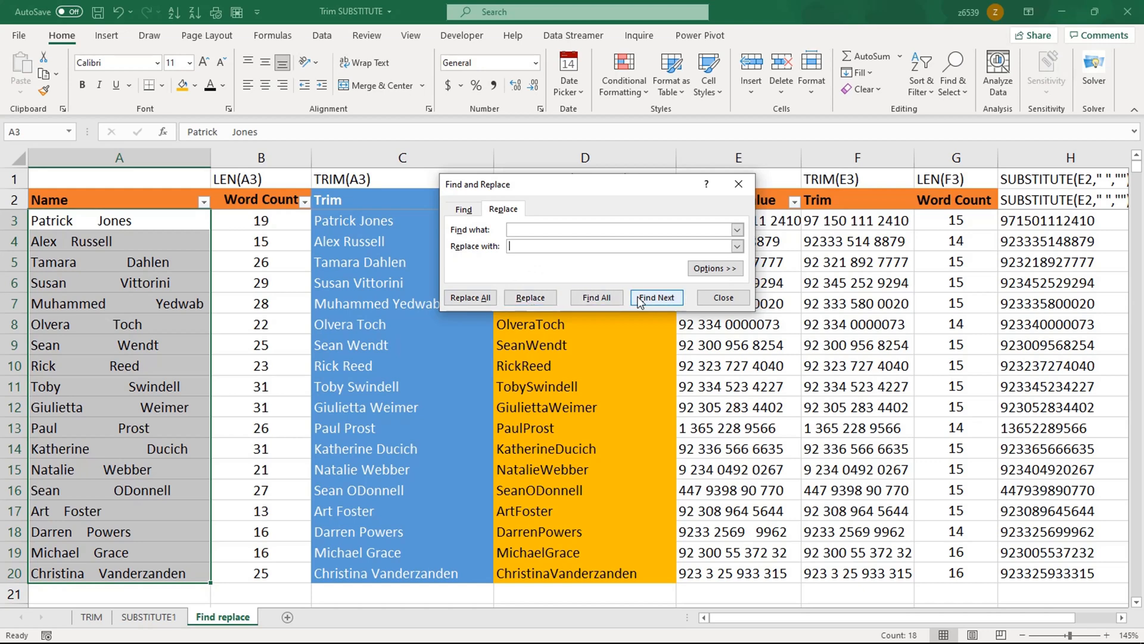
Remove the spaces from the names in column A one cell at a time, from row 4 down to row 18
click(530, 303)
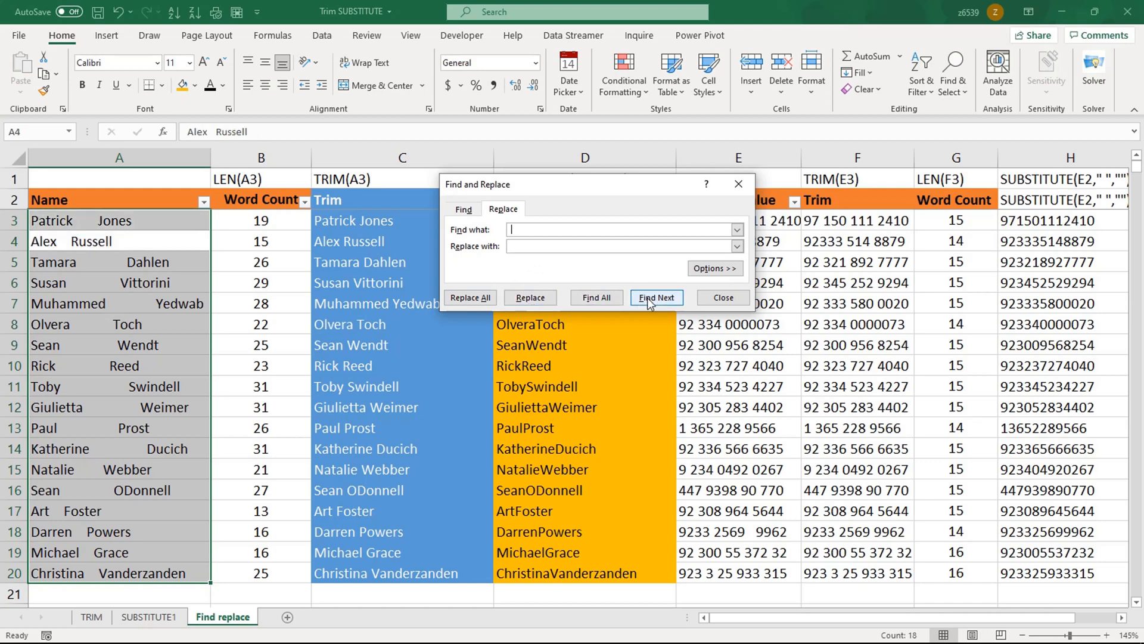
click(530, 298)
click(530, 298)
click(535, 302)
click(534, 302)
click(534, 302)
click(531, 298)
click(530, 298)
click(530, 298)
click(530, 298)
click(535, 301)
click(535, 301)
click(534, 301)
click(534, 301)
click(535, 301)
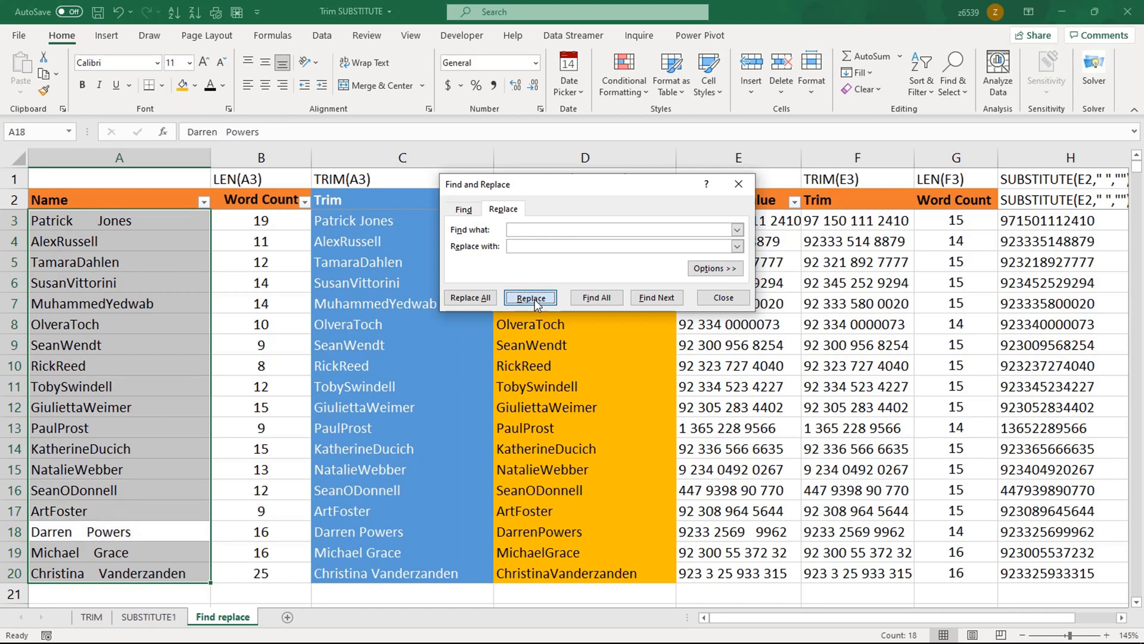
click(534, 301)
Replace all remaining spaces in the selected names at once and close Find and Replace
click(483, 298)
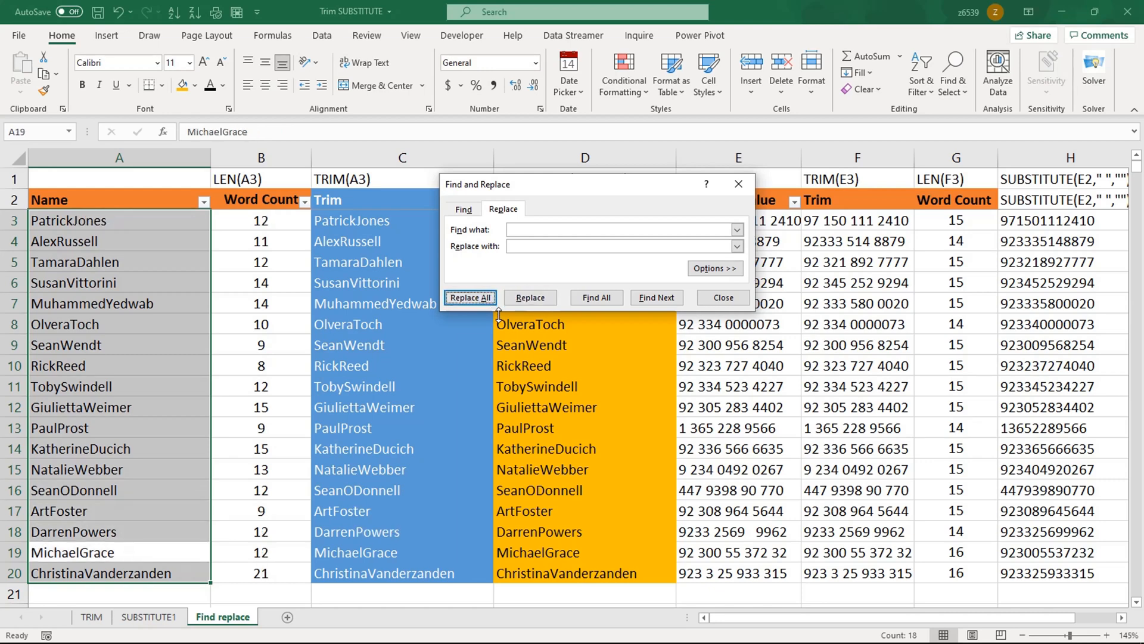
click(723, 298)
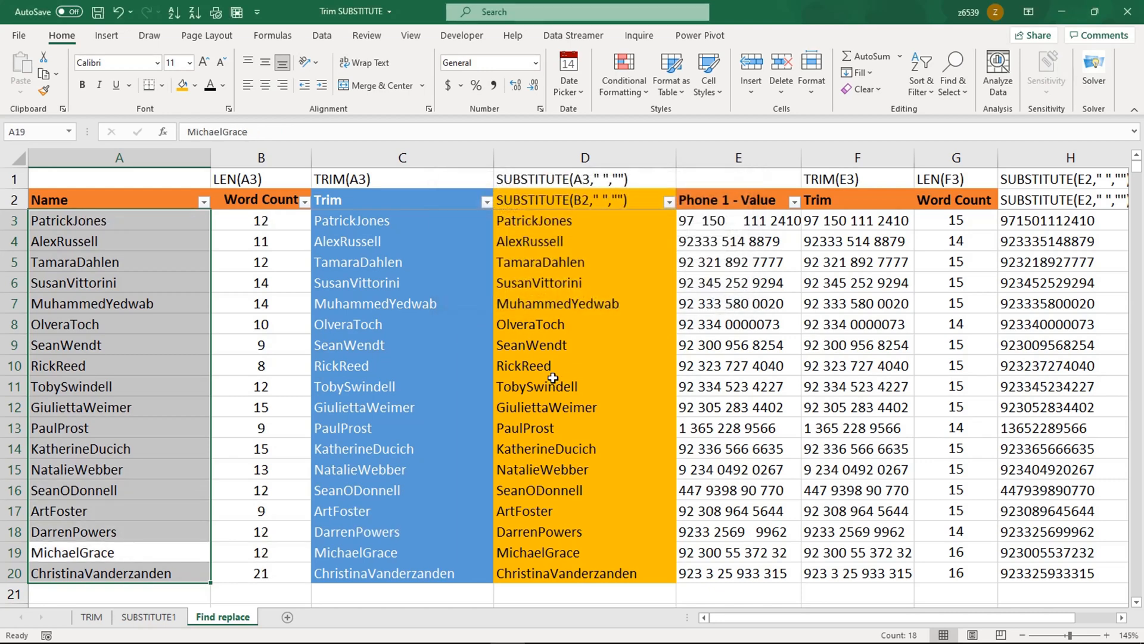
click(499, 391)
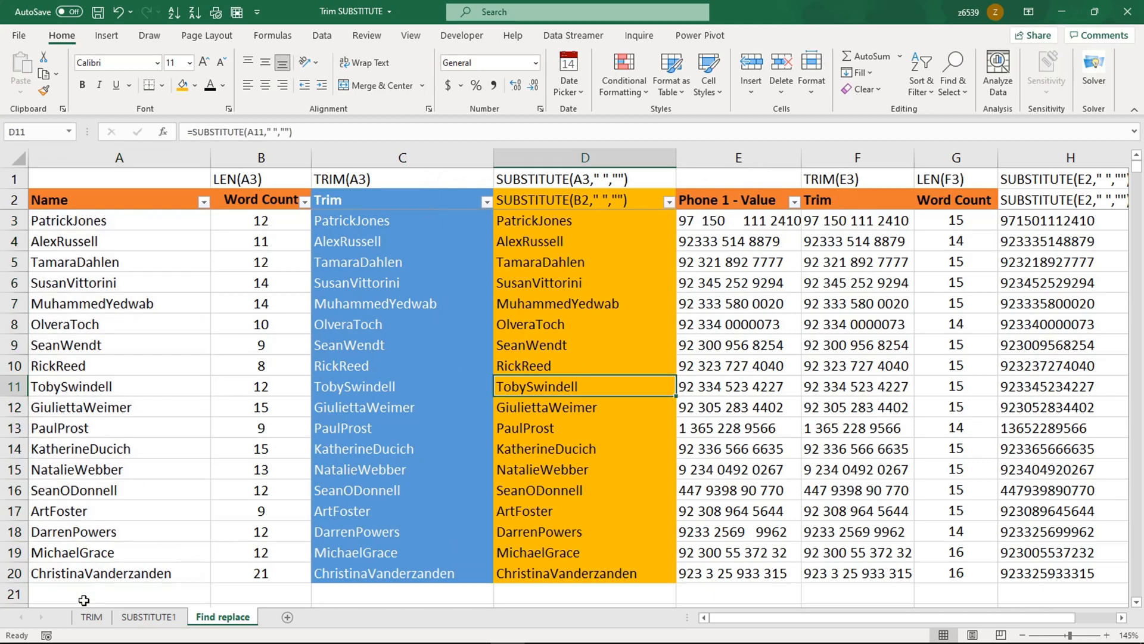
click(137, 348)
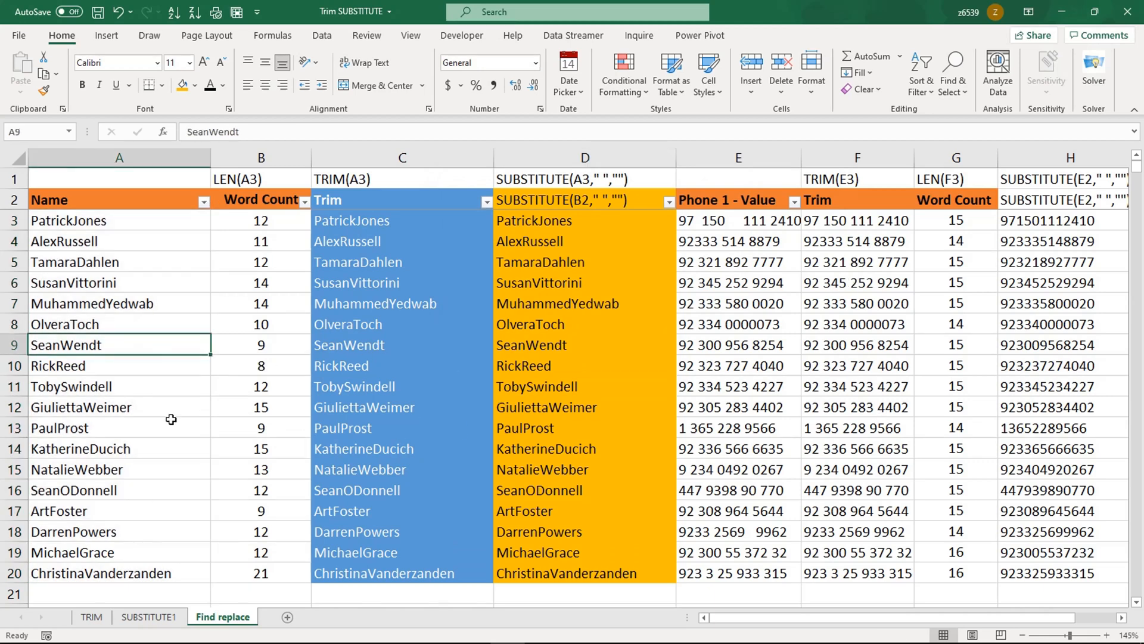